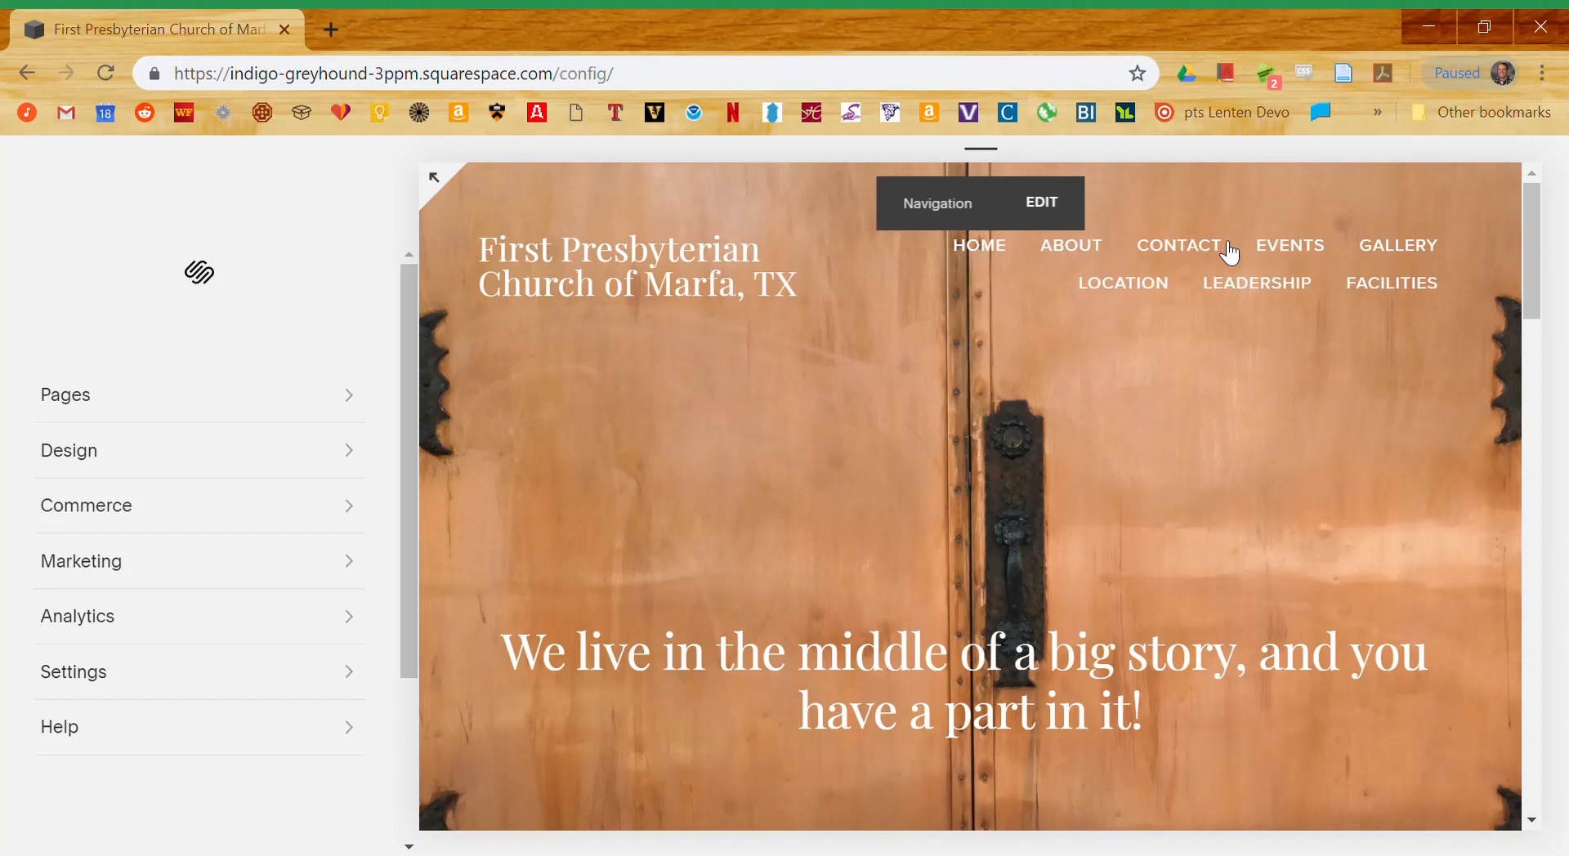
- Look over the site's page list and return to the main site menu
mouse_move(1373, 245)
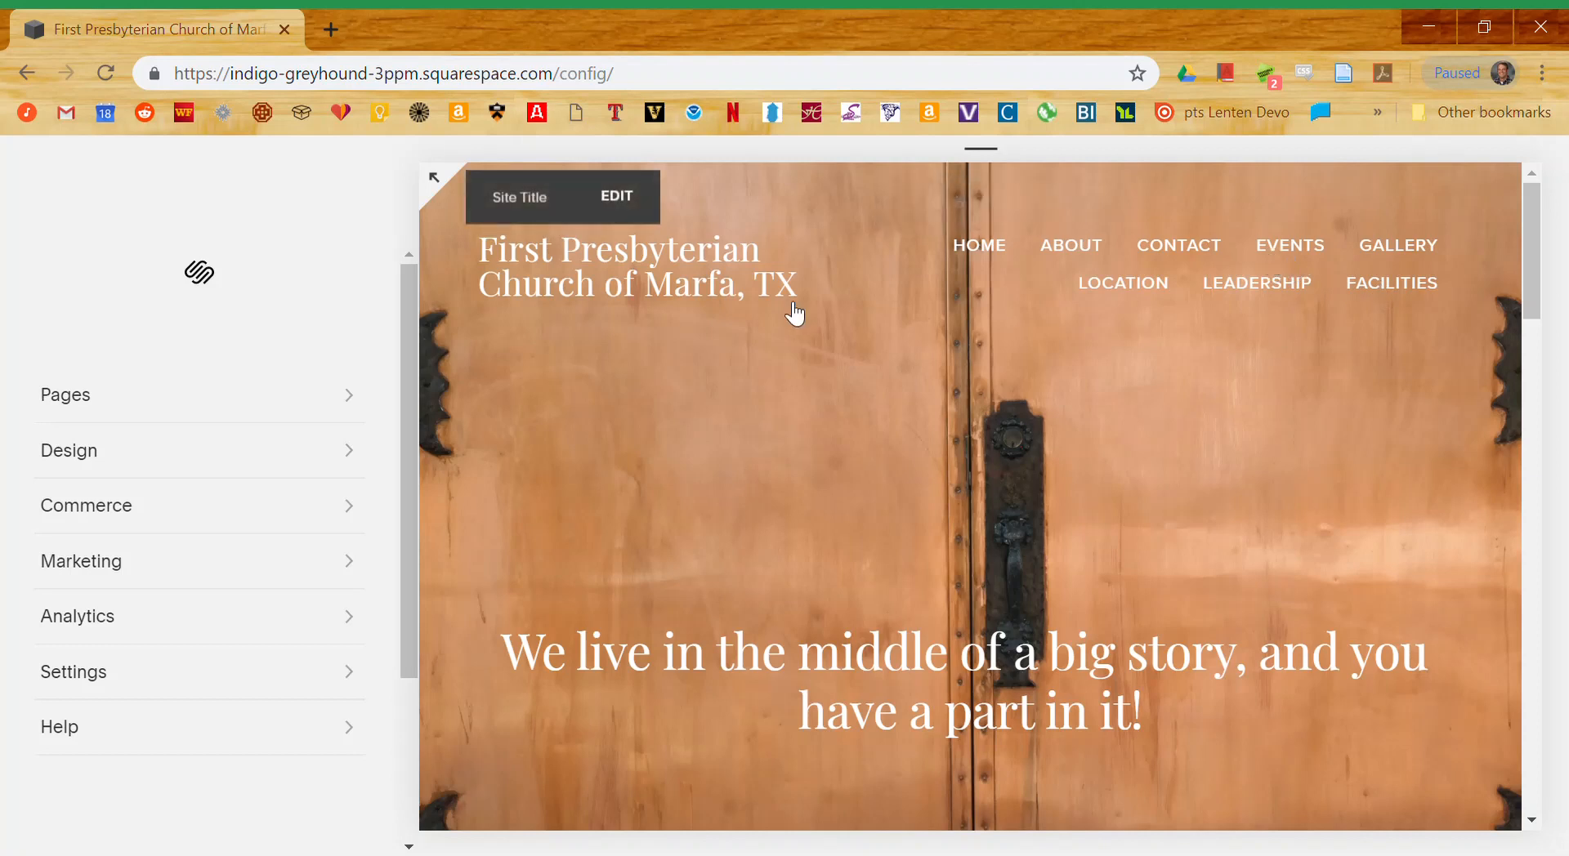
click(364, 393)
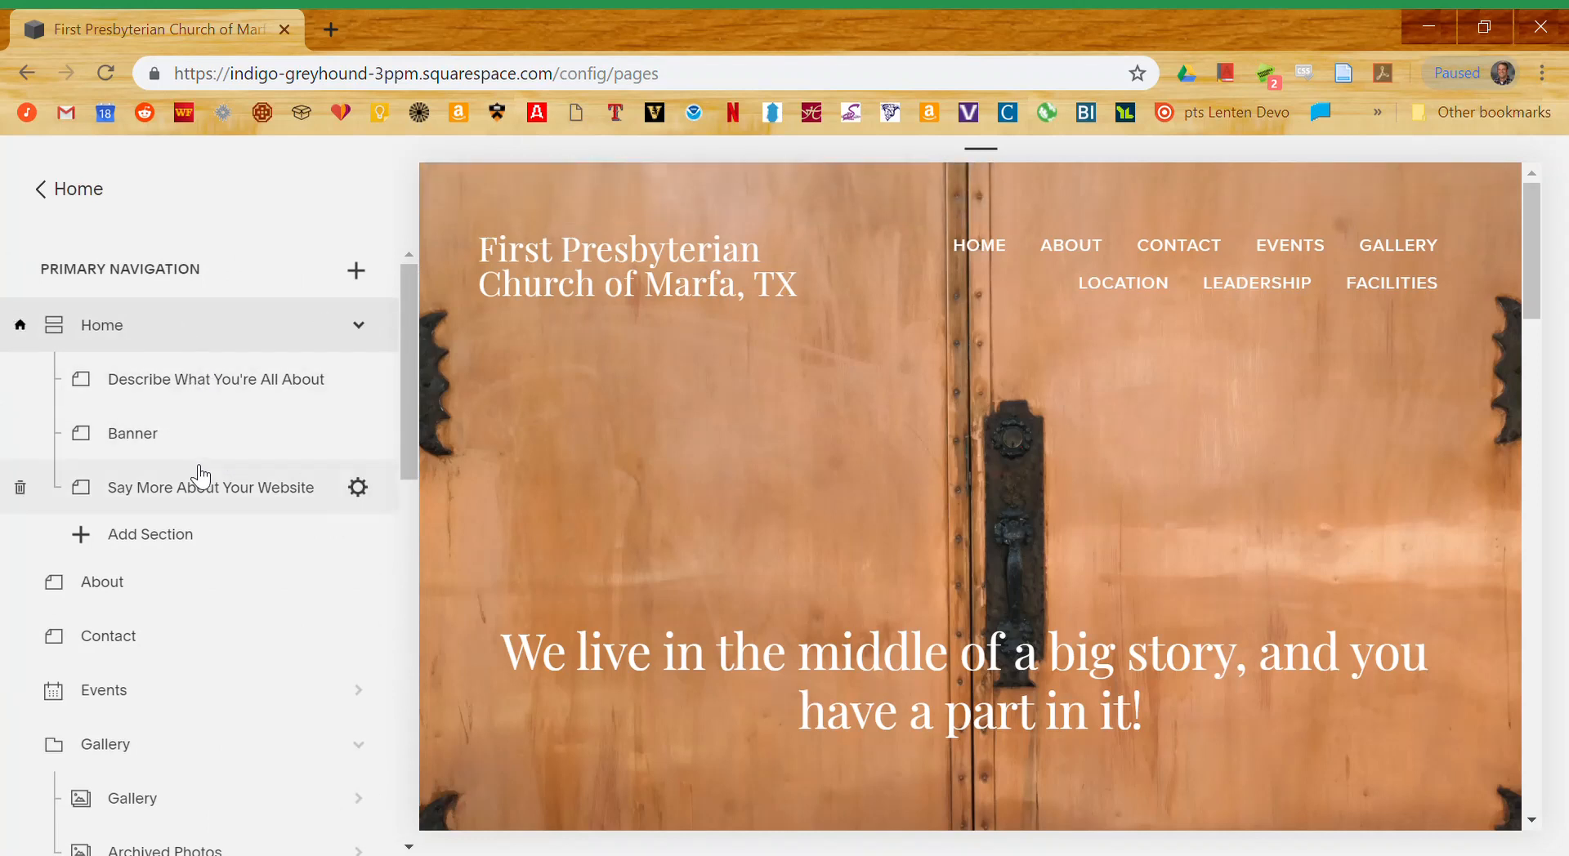
scroll(200, 478, down, 3)
scroll(200, 478, up, 3)
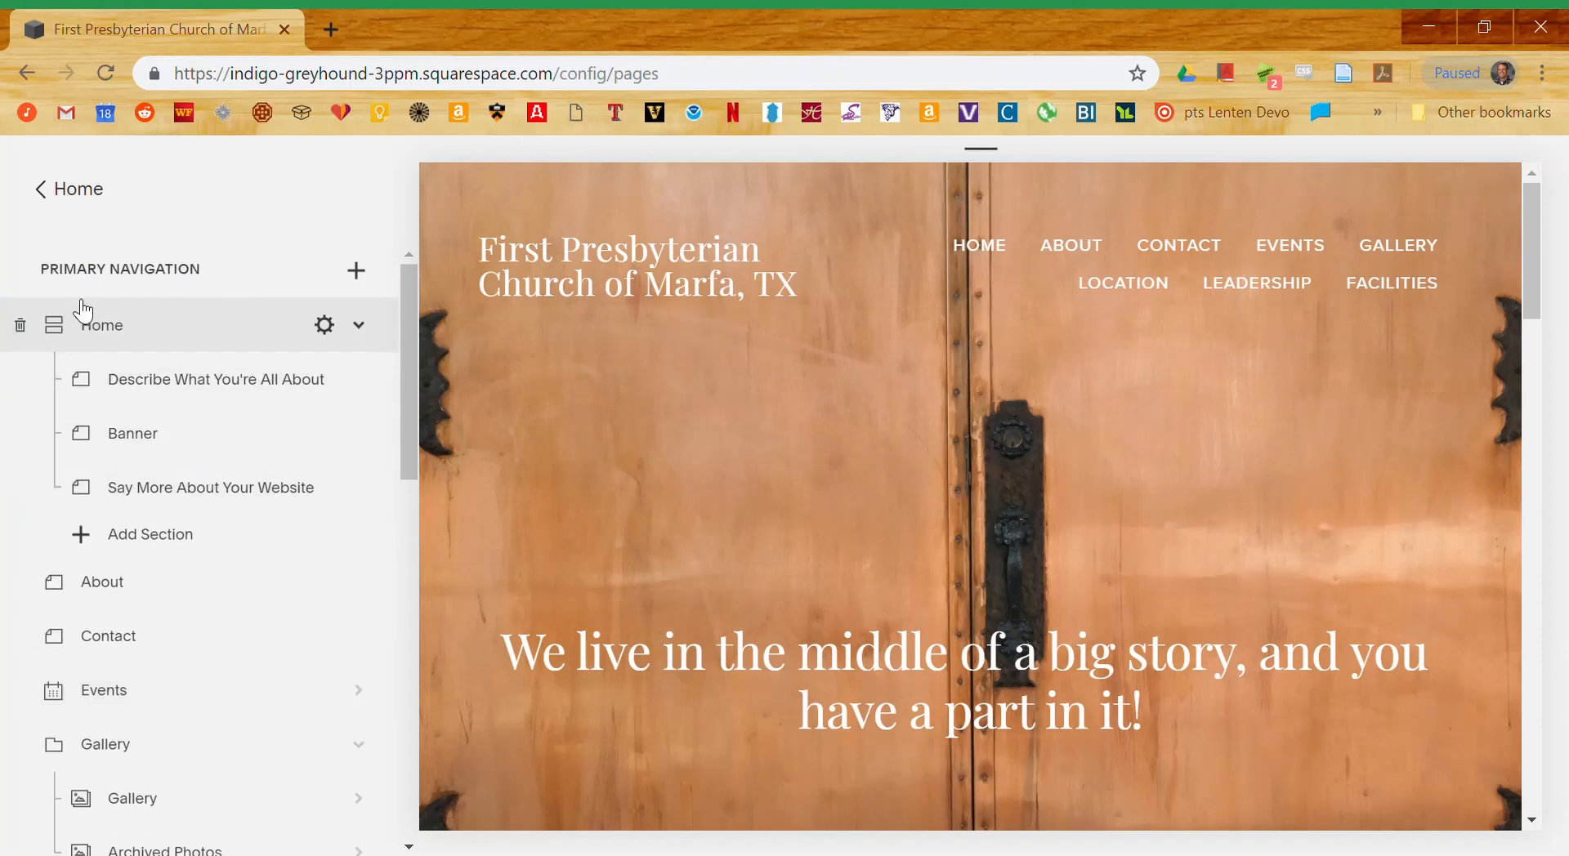
click(77, 189)
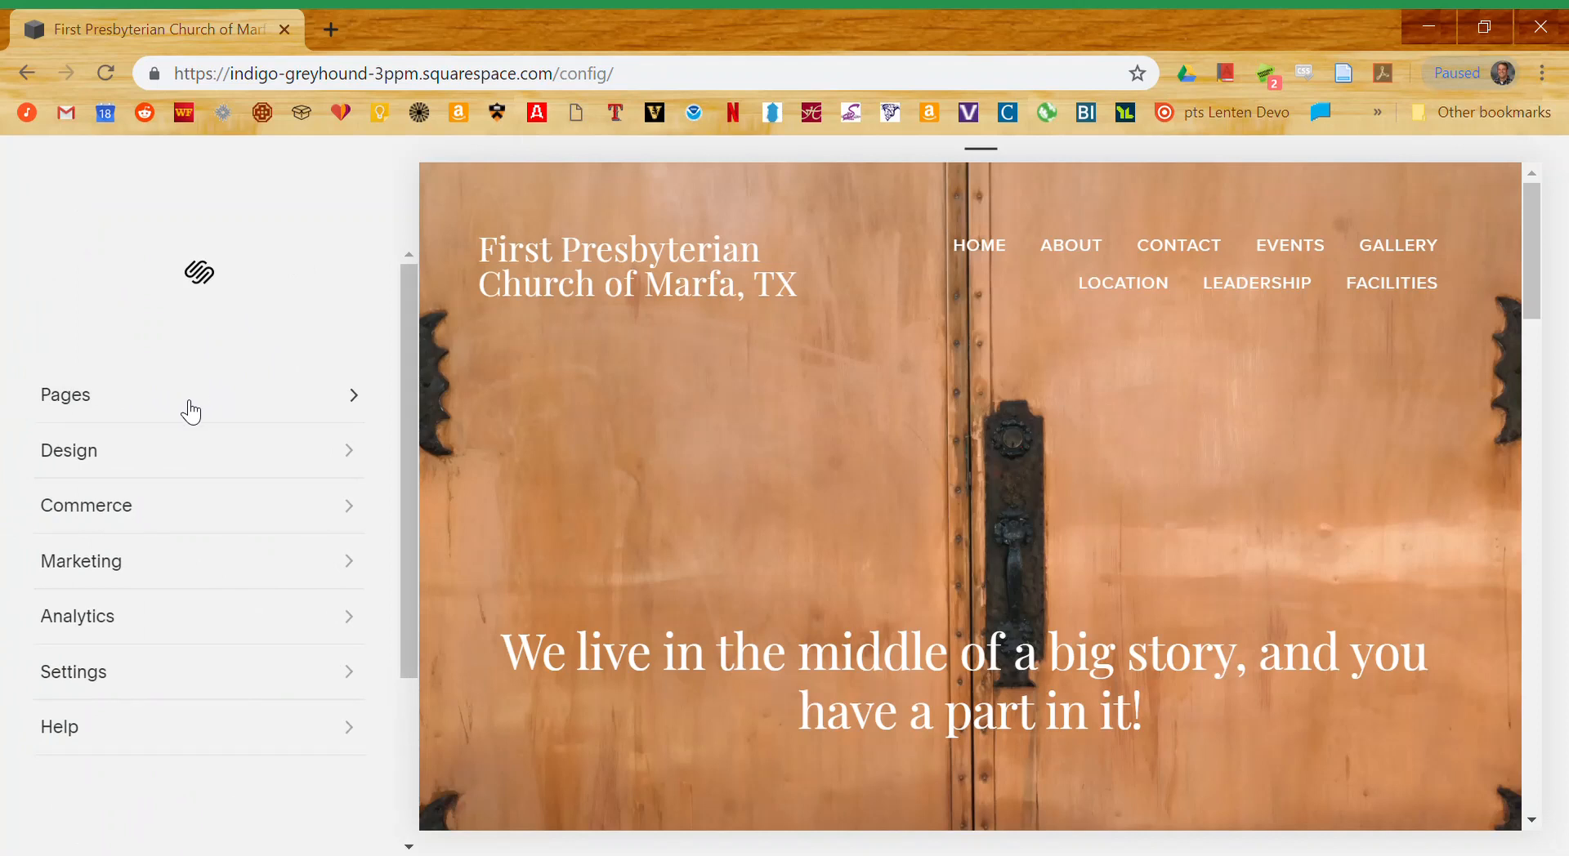
- Open the Events page from the site's primary navigation pages
click(357, 407)
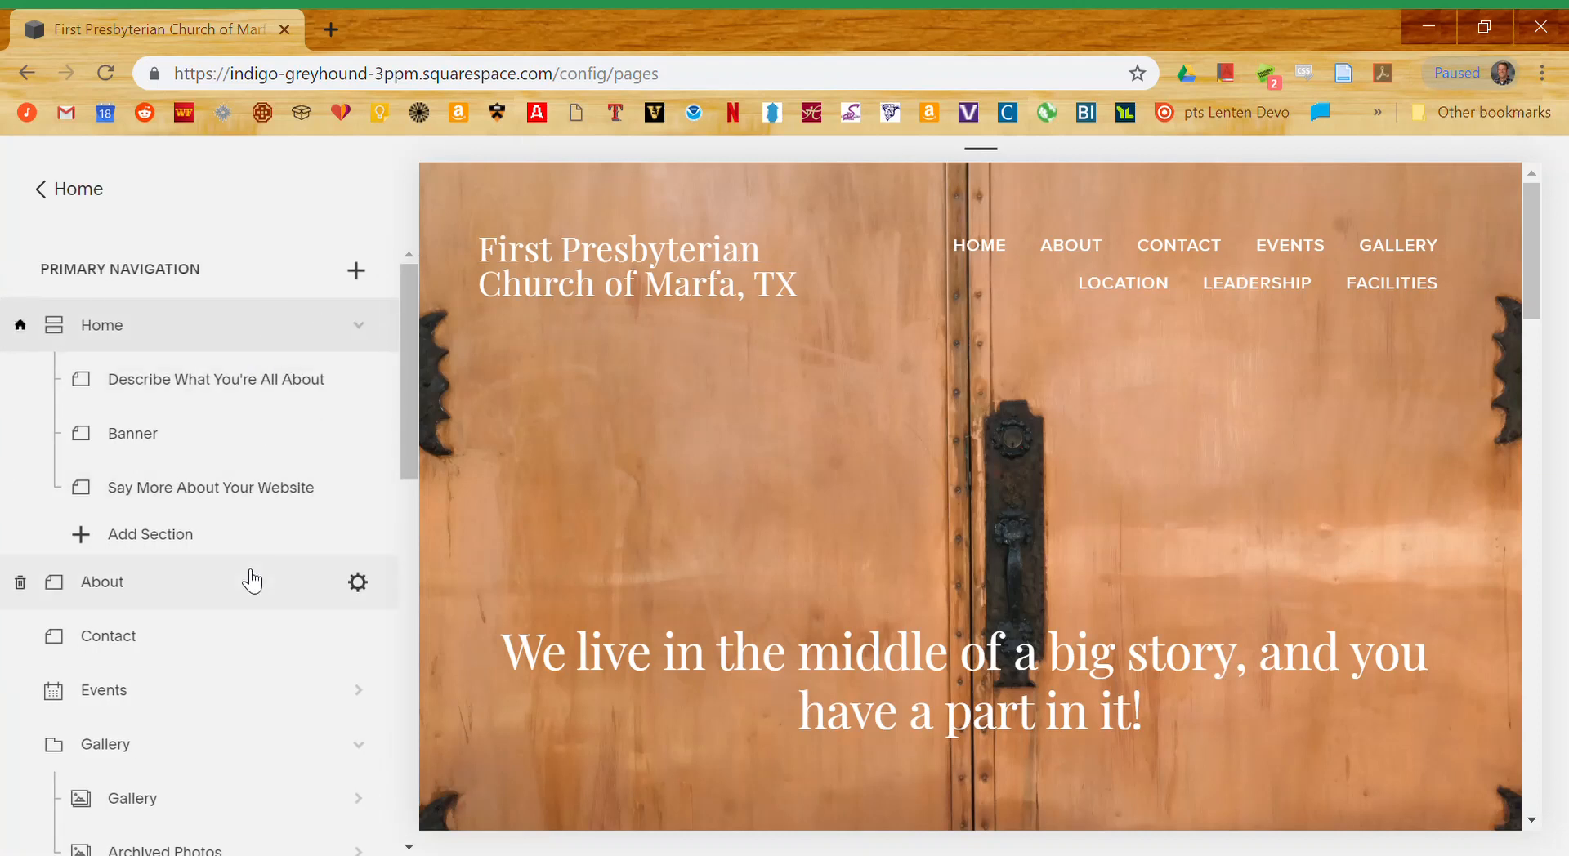
scroll(249, 581, down, 3)
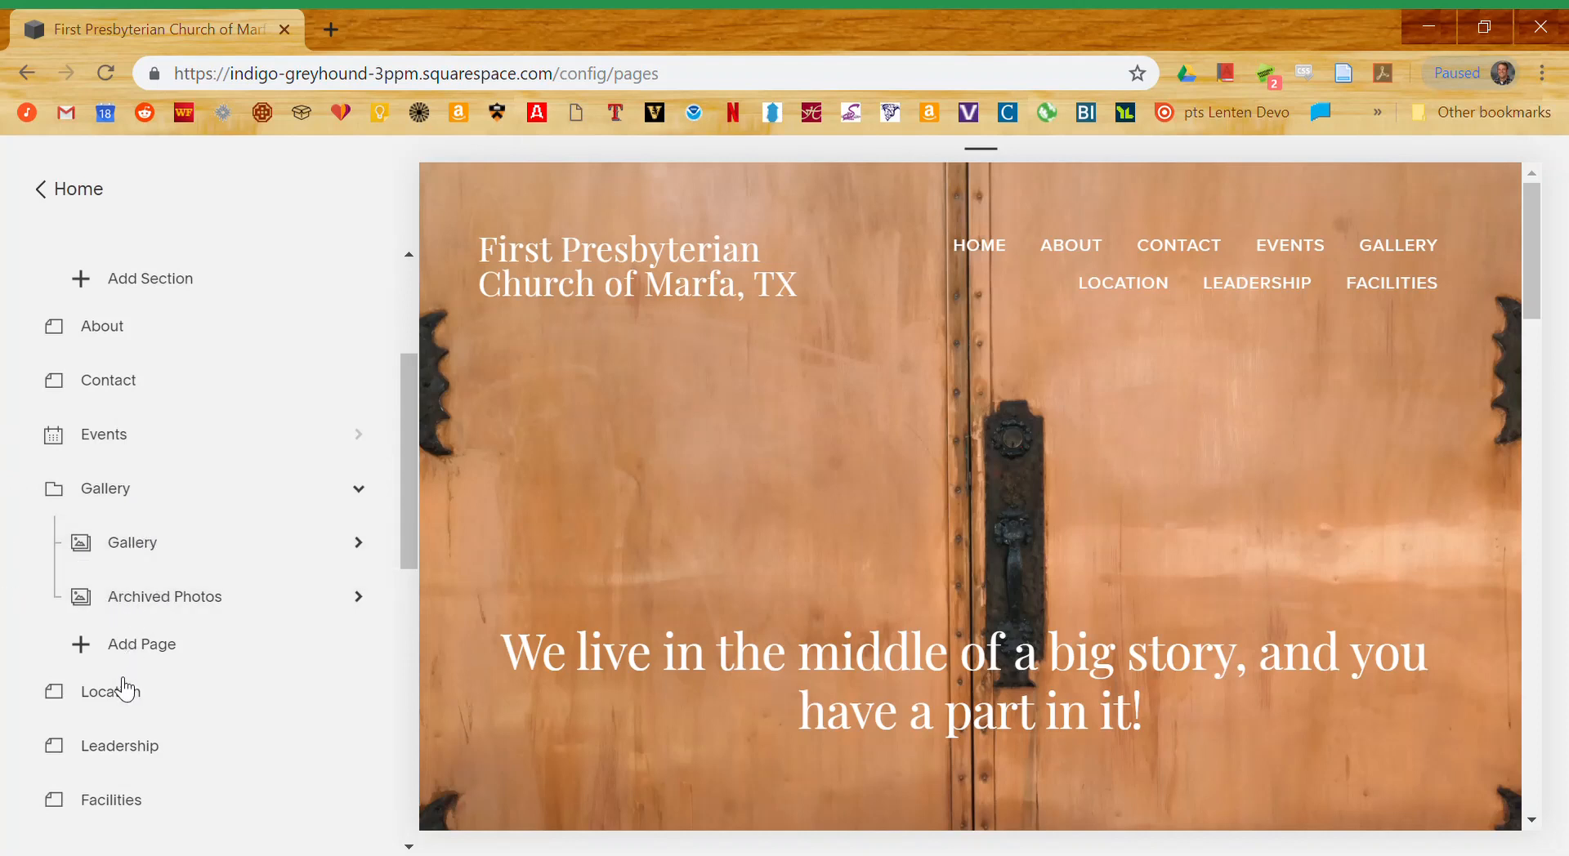
scroll(127, 800, down, 2)
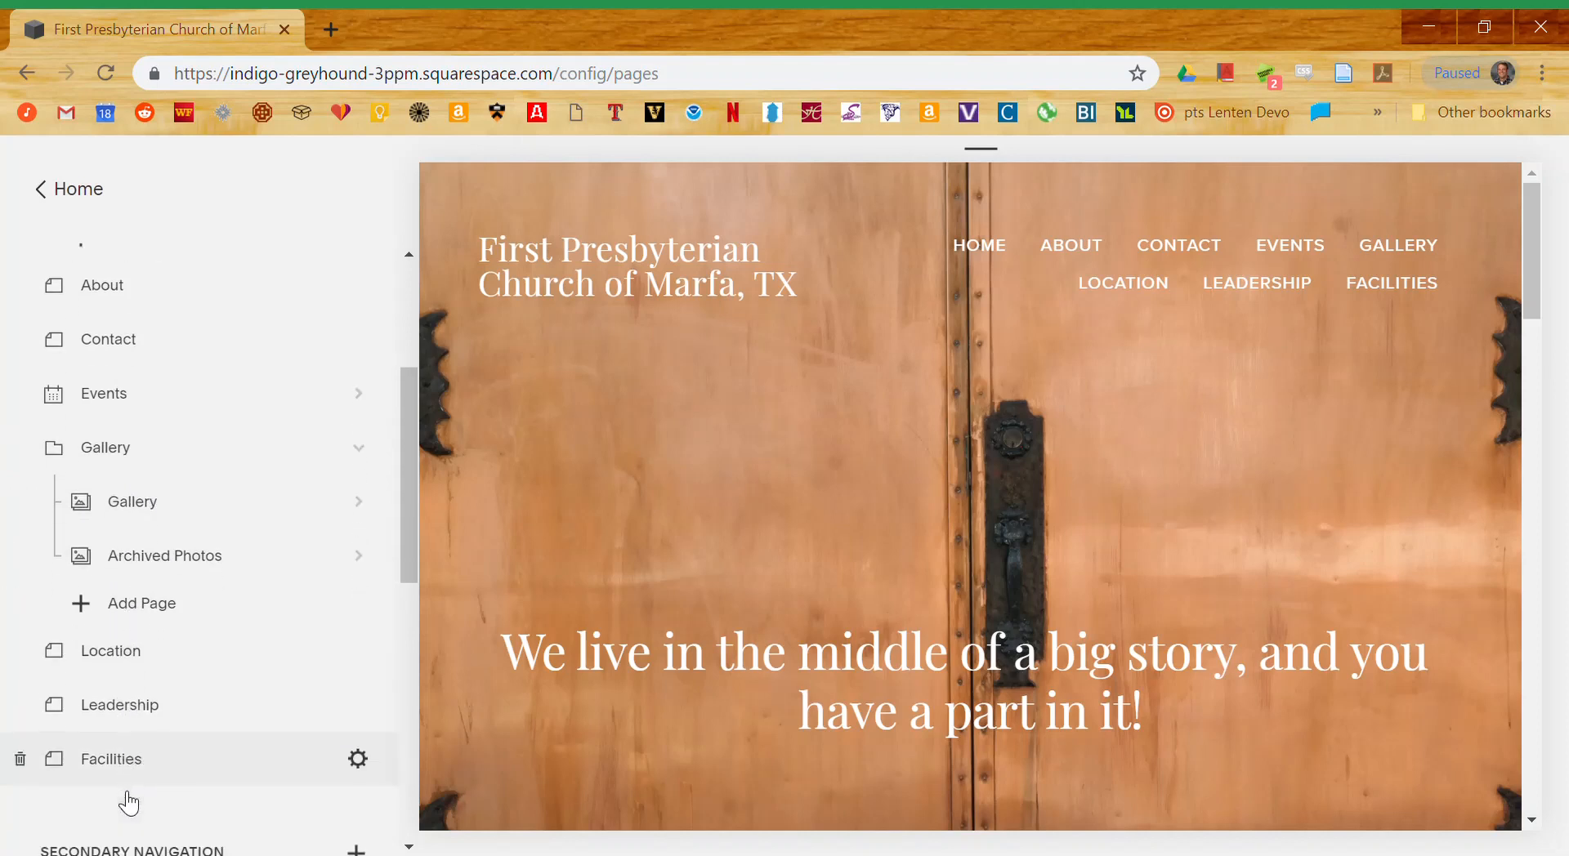
scroll(196, 585, up, 3)
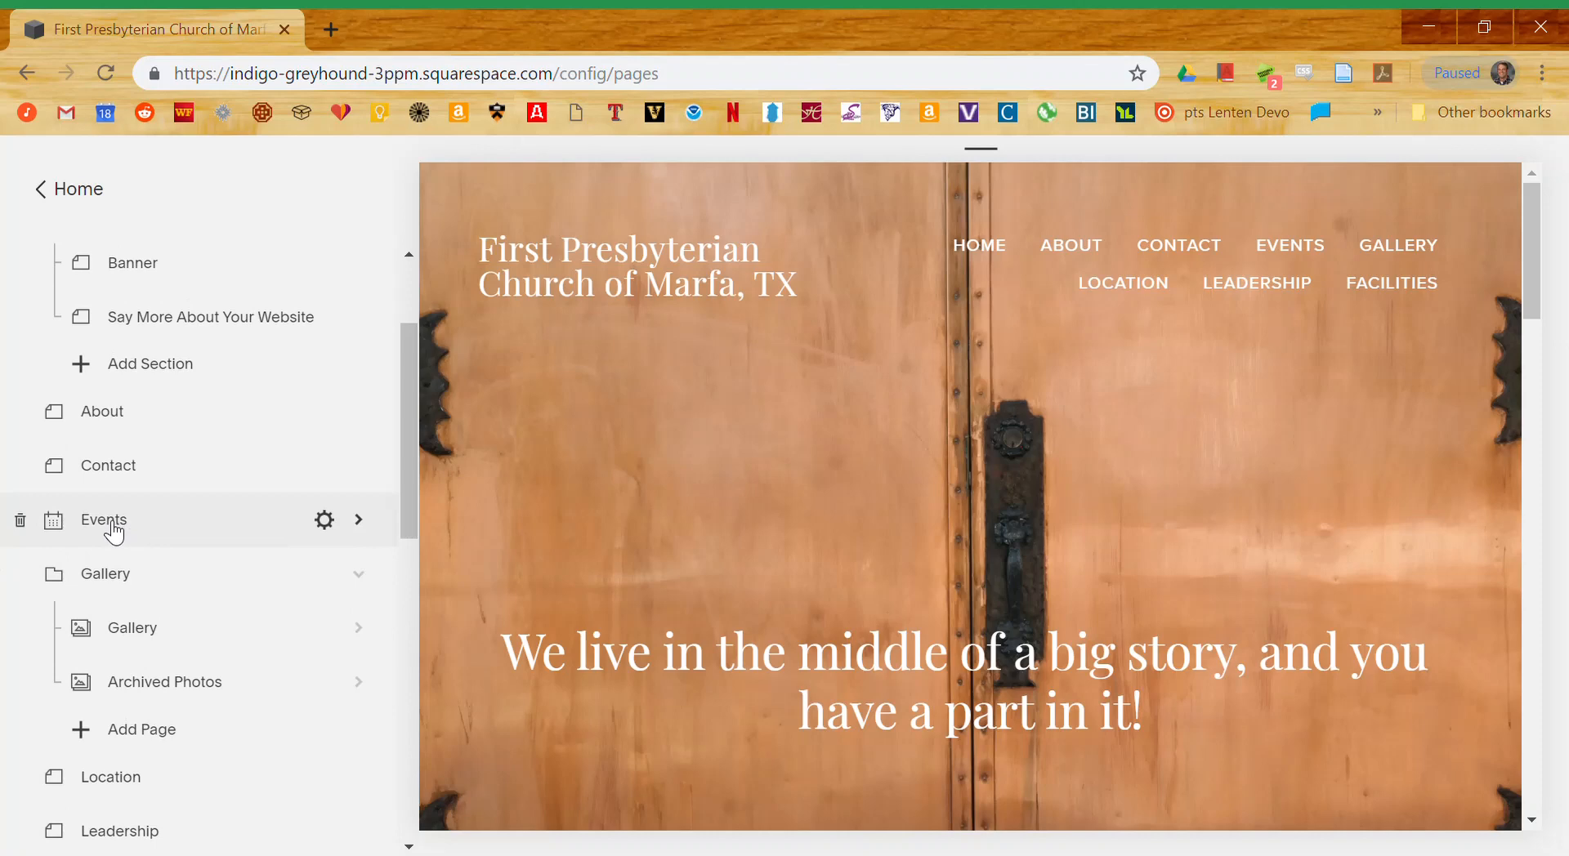
click(114, 533)
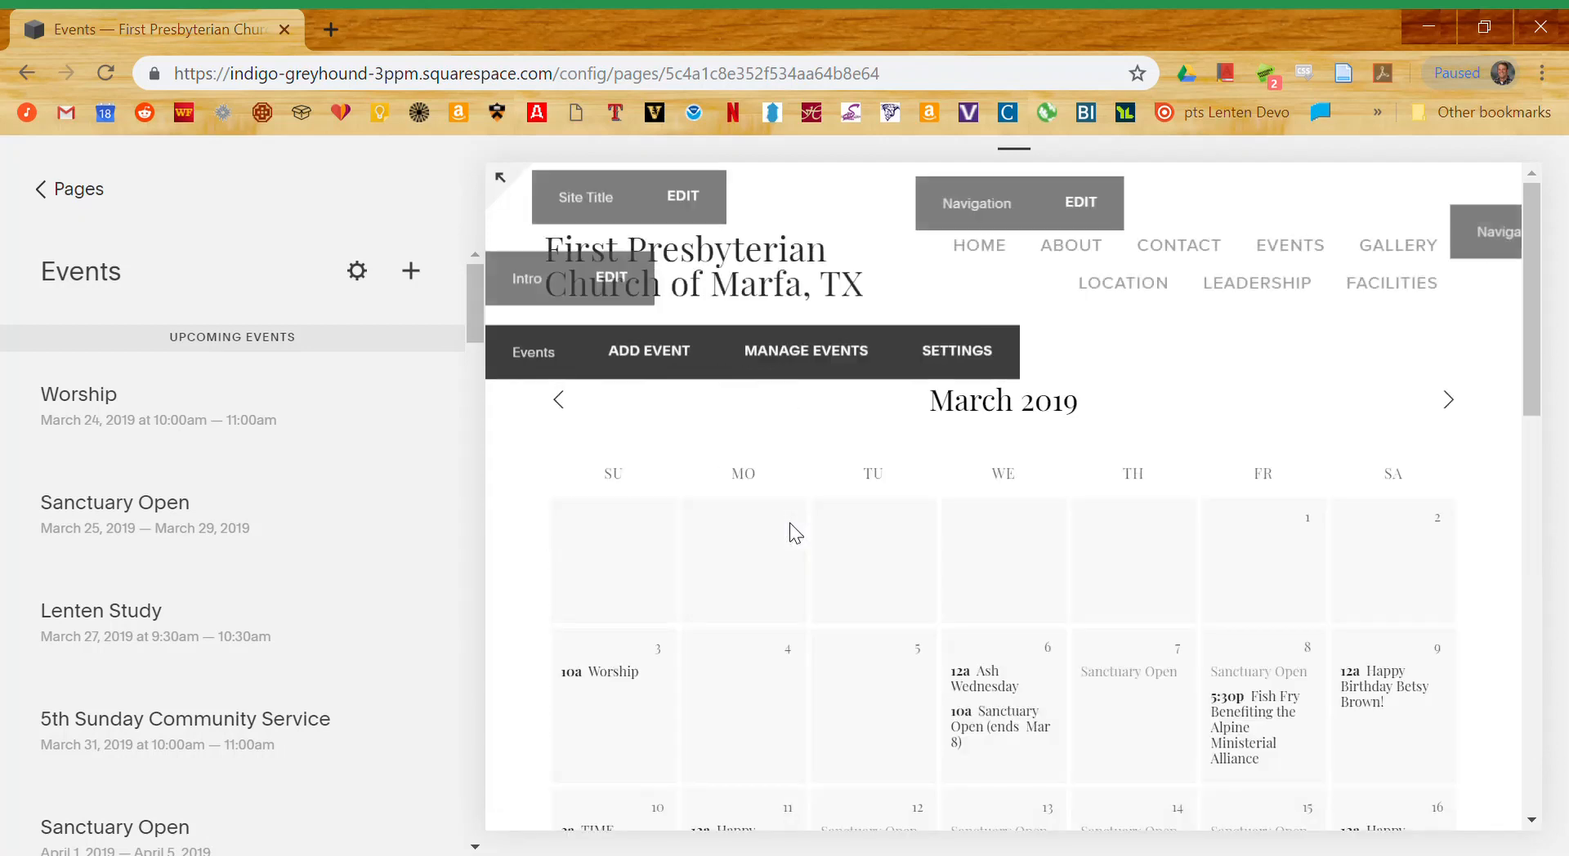
- Examine the March 2019 events calendar, including the pop-up details of the March 6 and Sanctuary Open entries
scroll(790, 523, down, 3)
scroll(789, 523, down, 1)
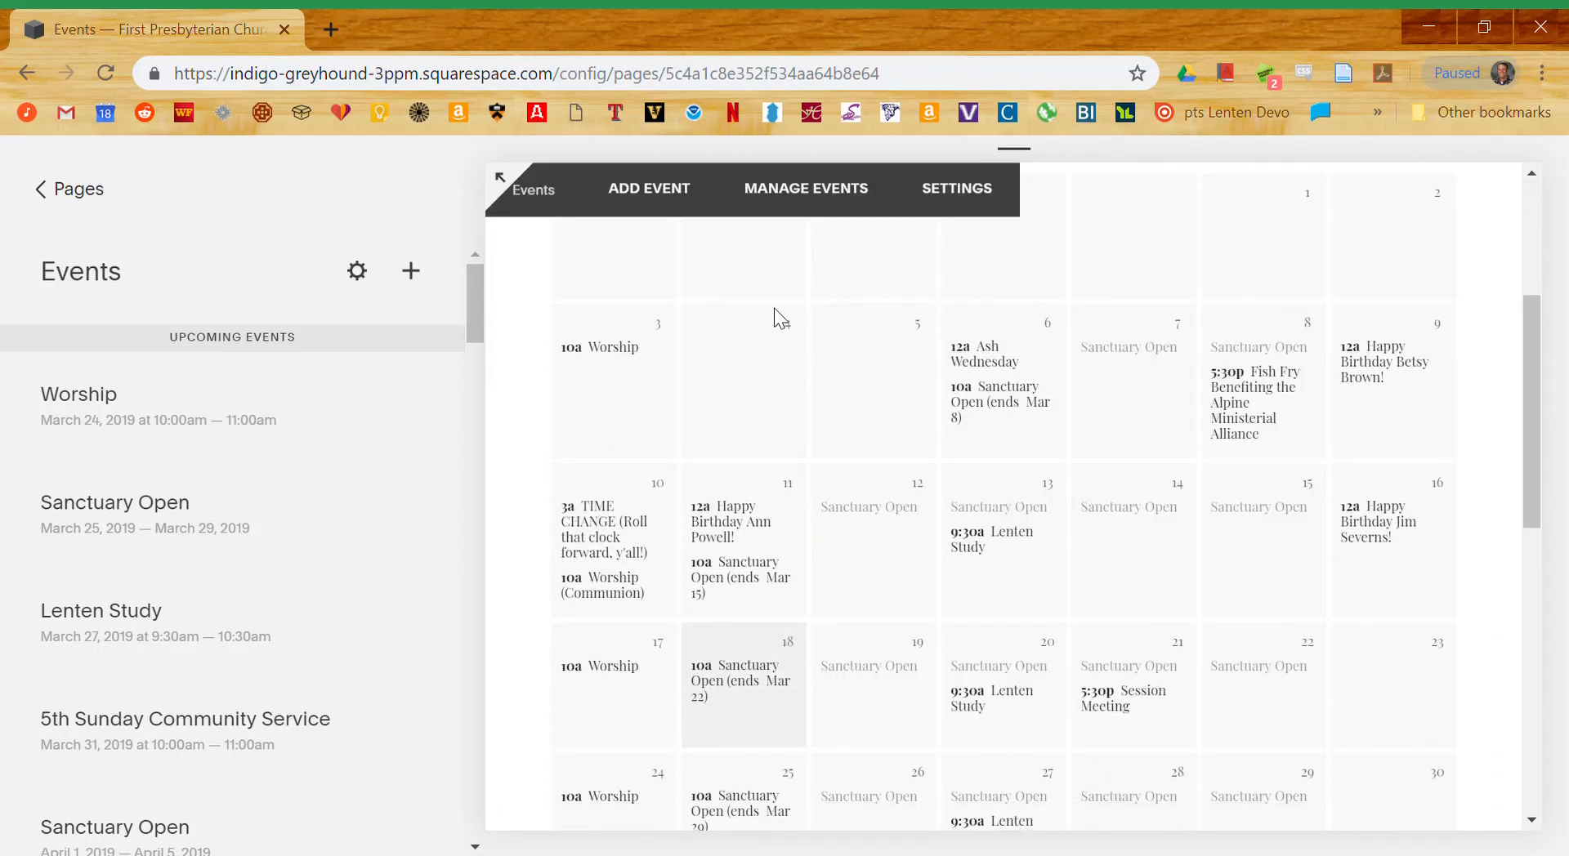
mouse_move(1012, 374)
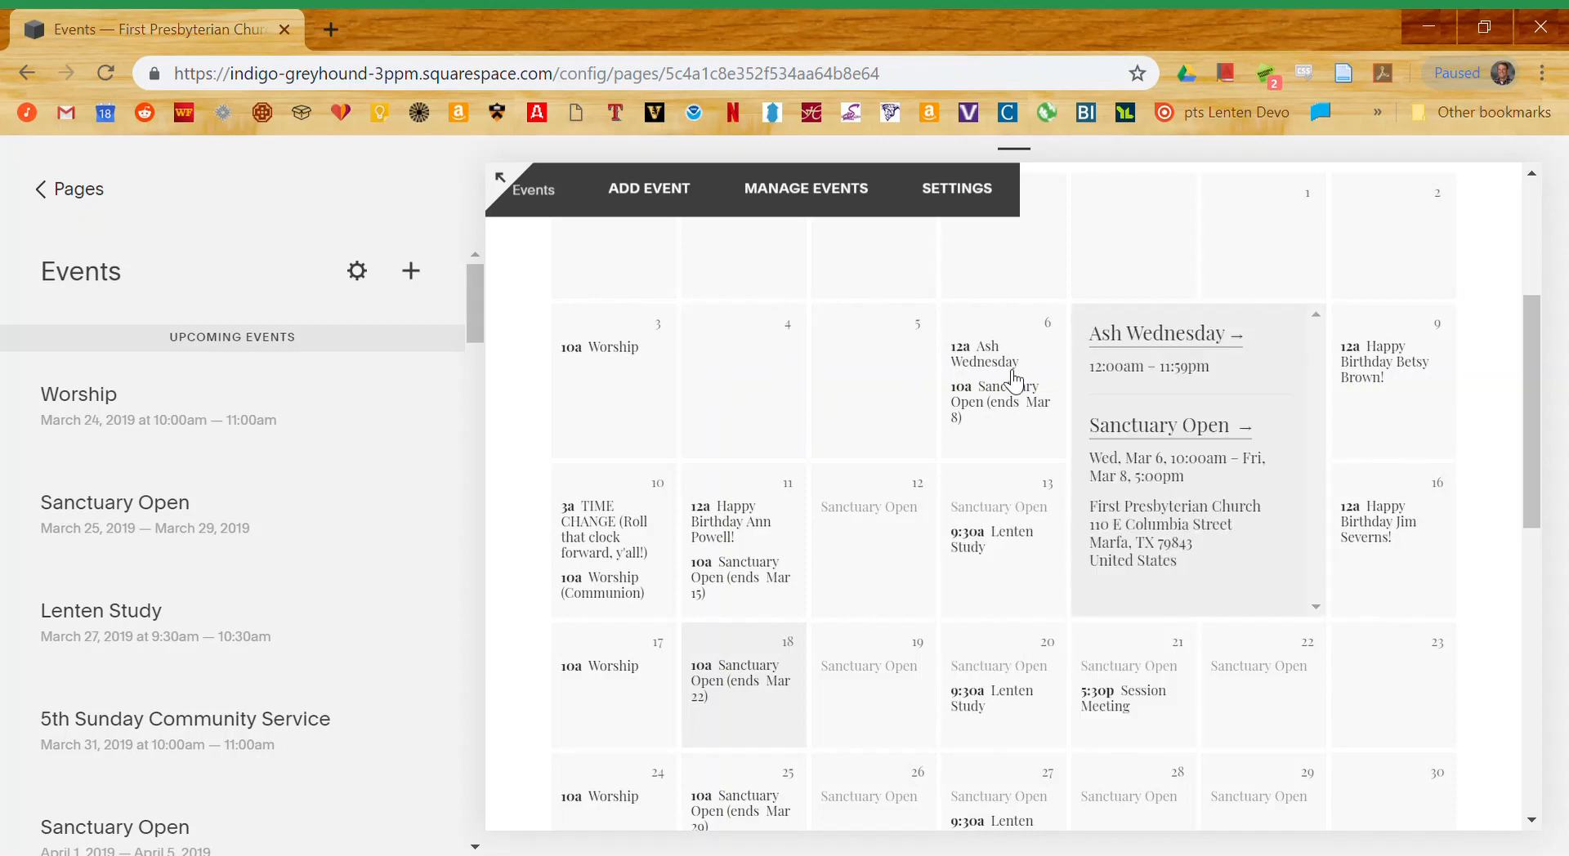
mouse_move(908, 536)
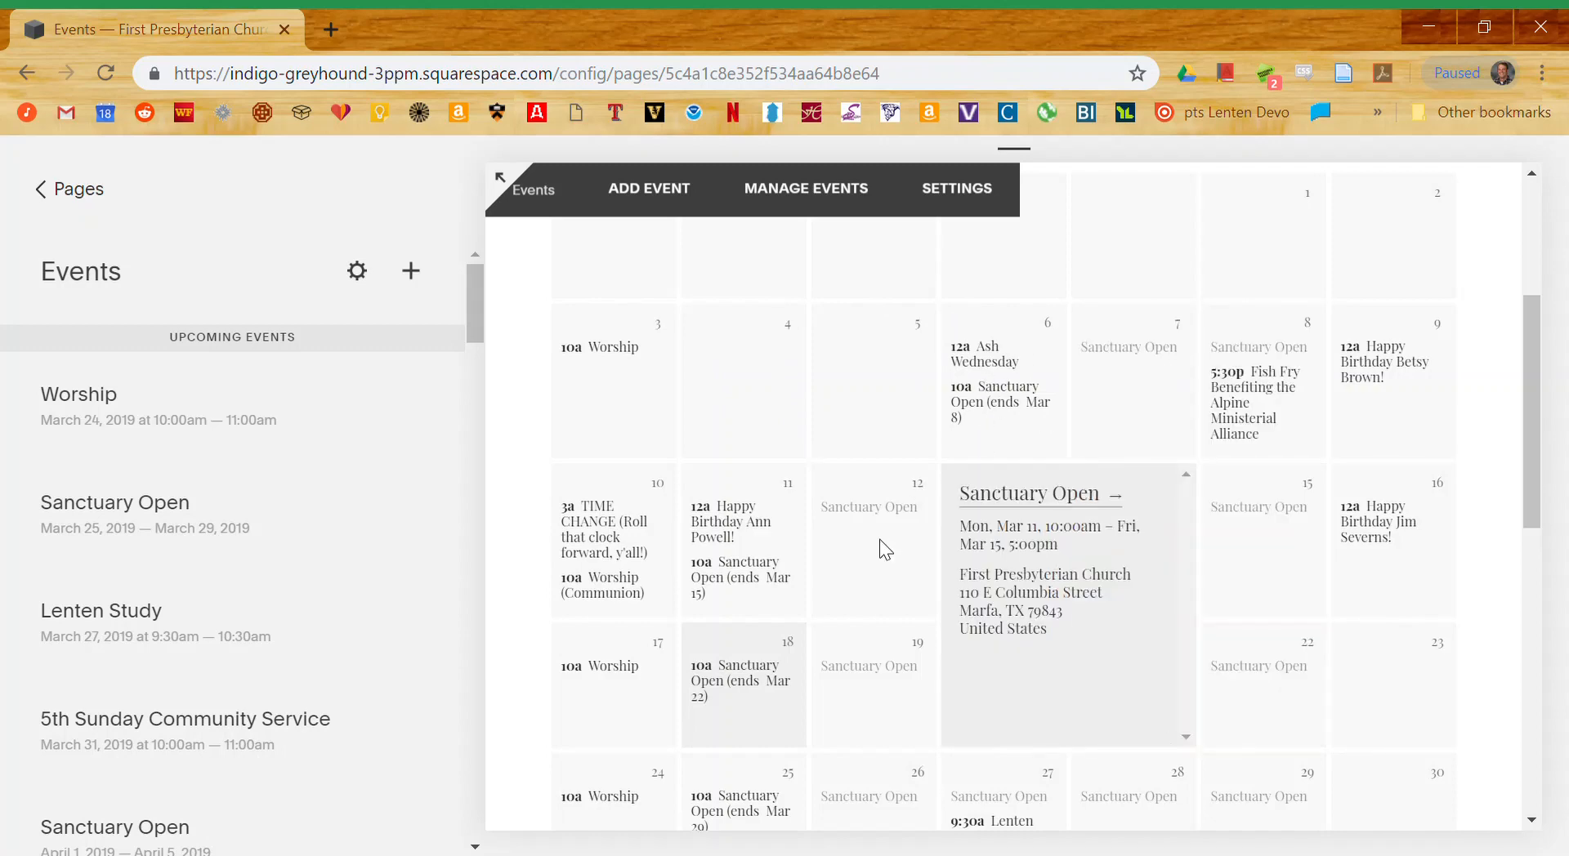
scroll(778, 547, down, 1)
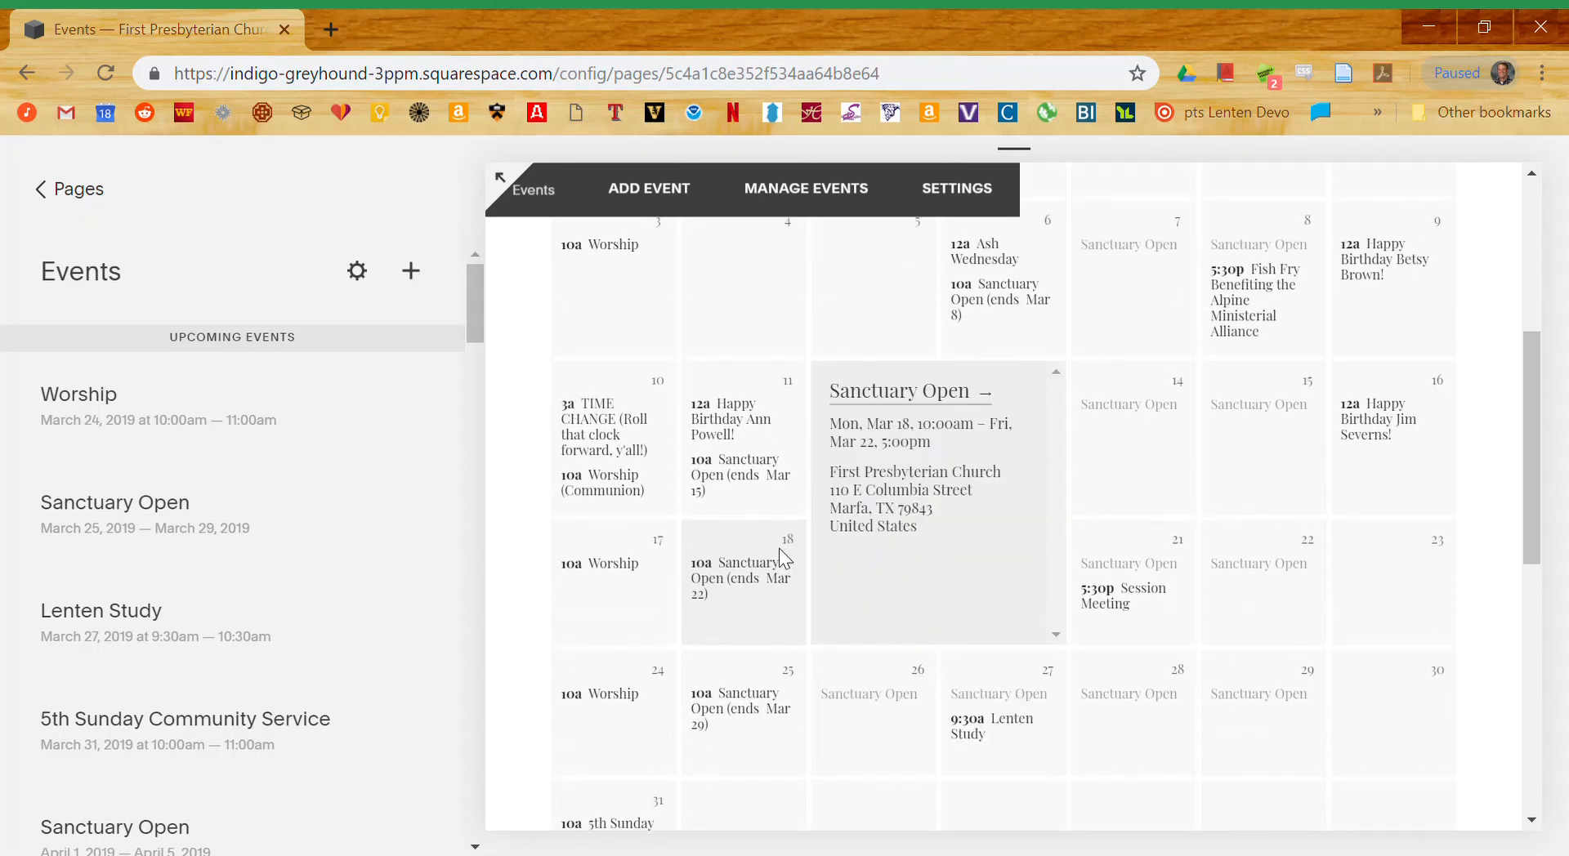
mouse_move(286, 520)
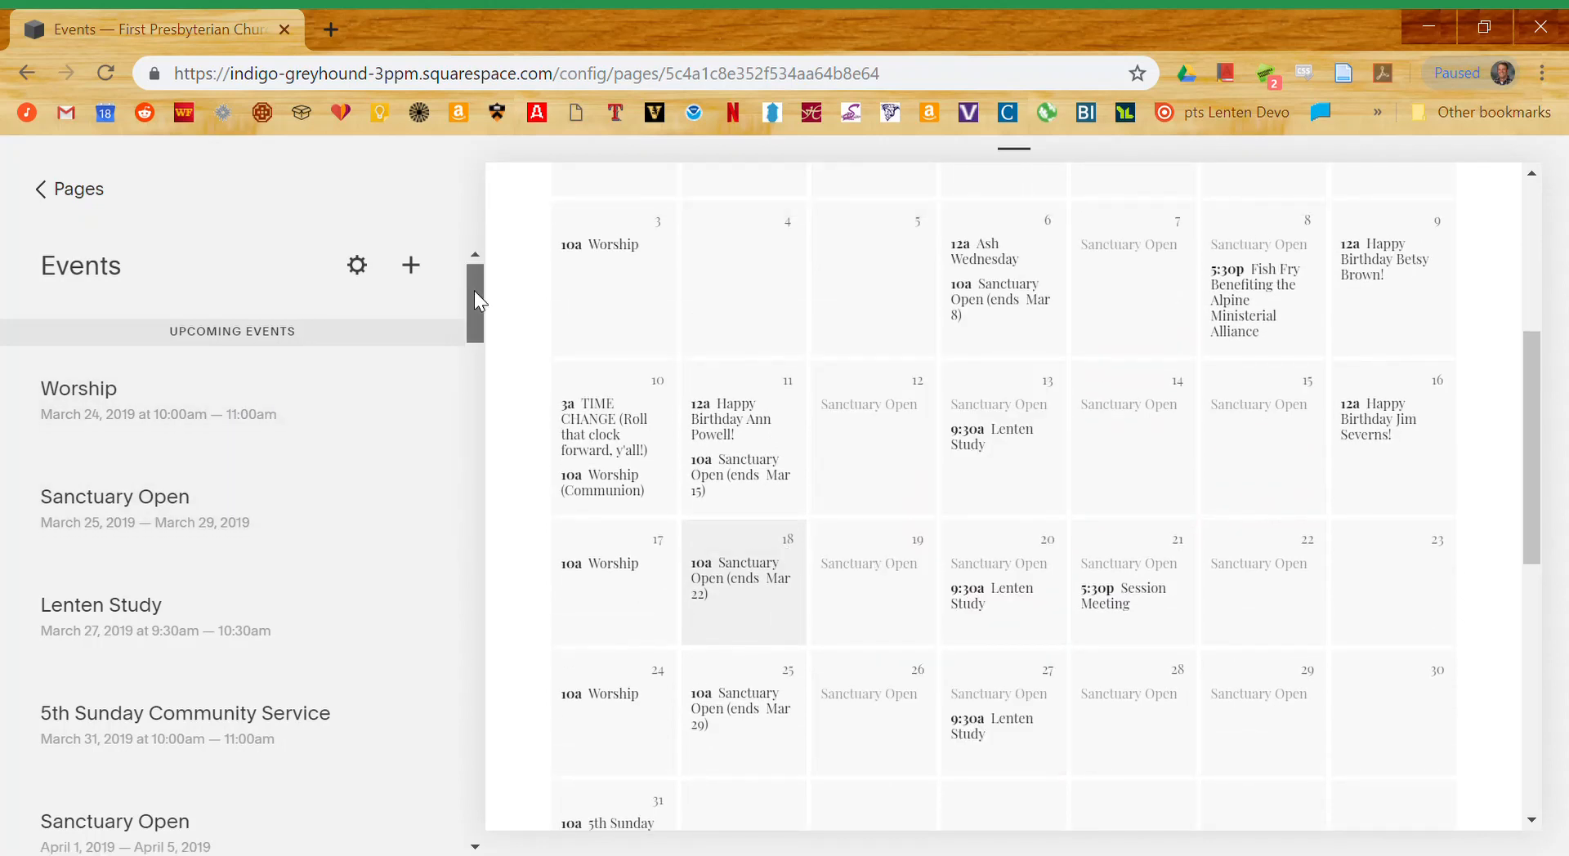
drag(474, 291, 474, 299)
scroll(934, 418, up, 1)
scroll(934, 418, up, 4)
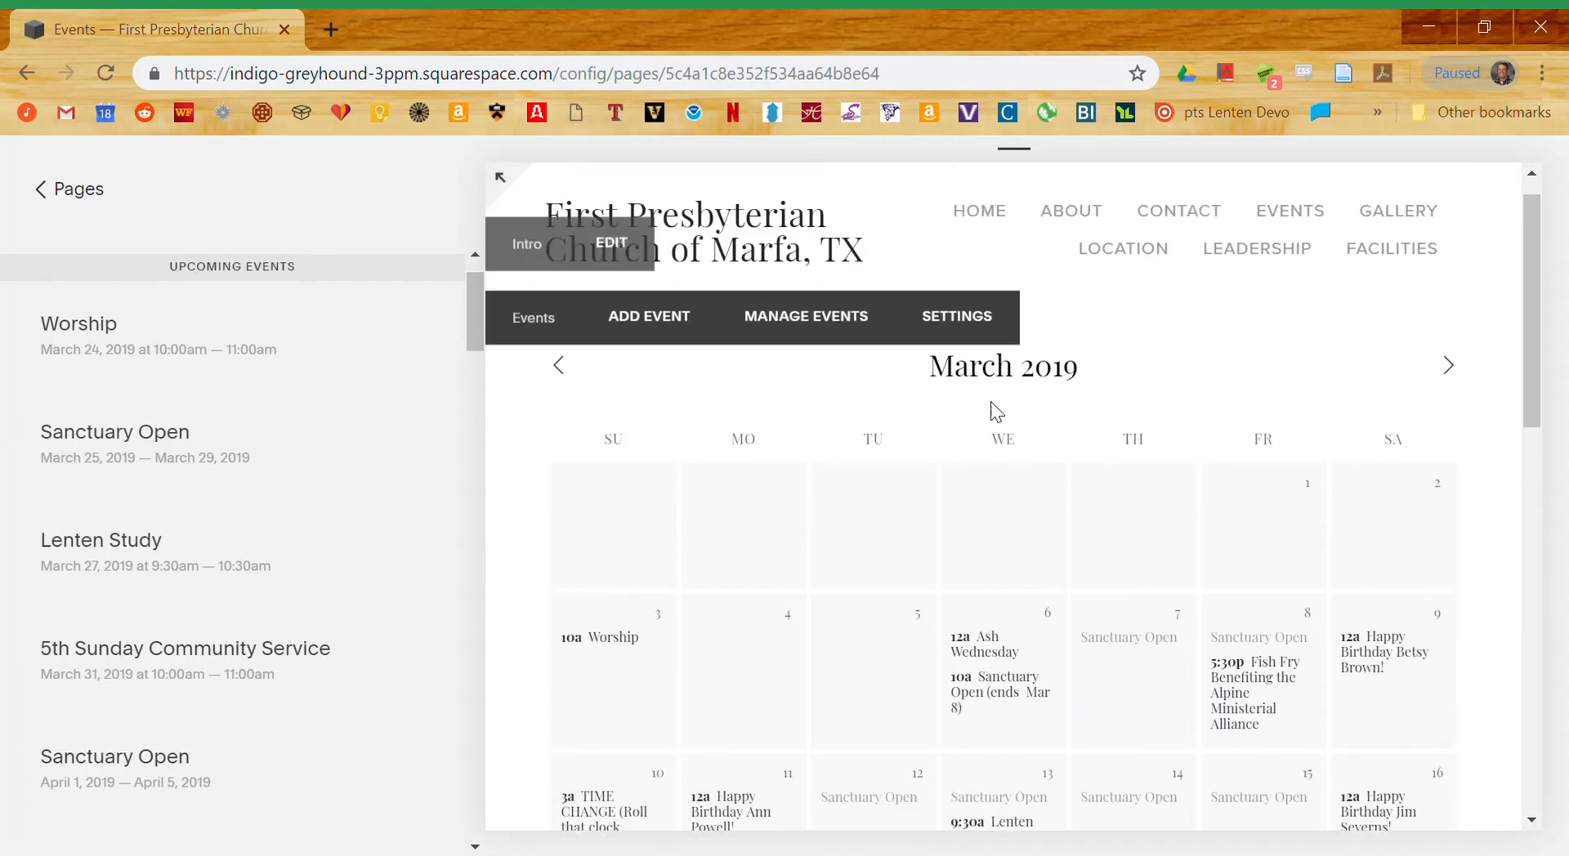
scroll(908, 566, down, 4)
scroll(908, 566, down, 2)
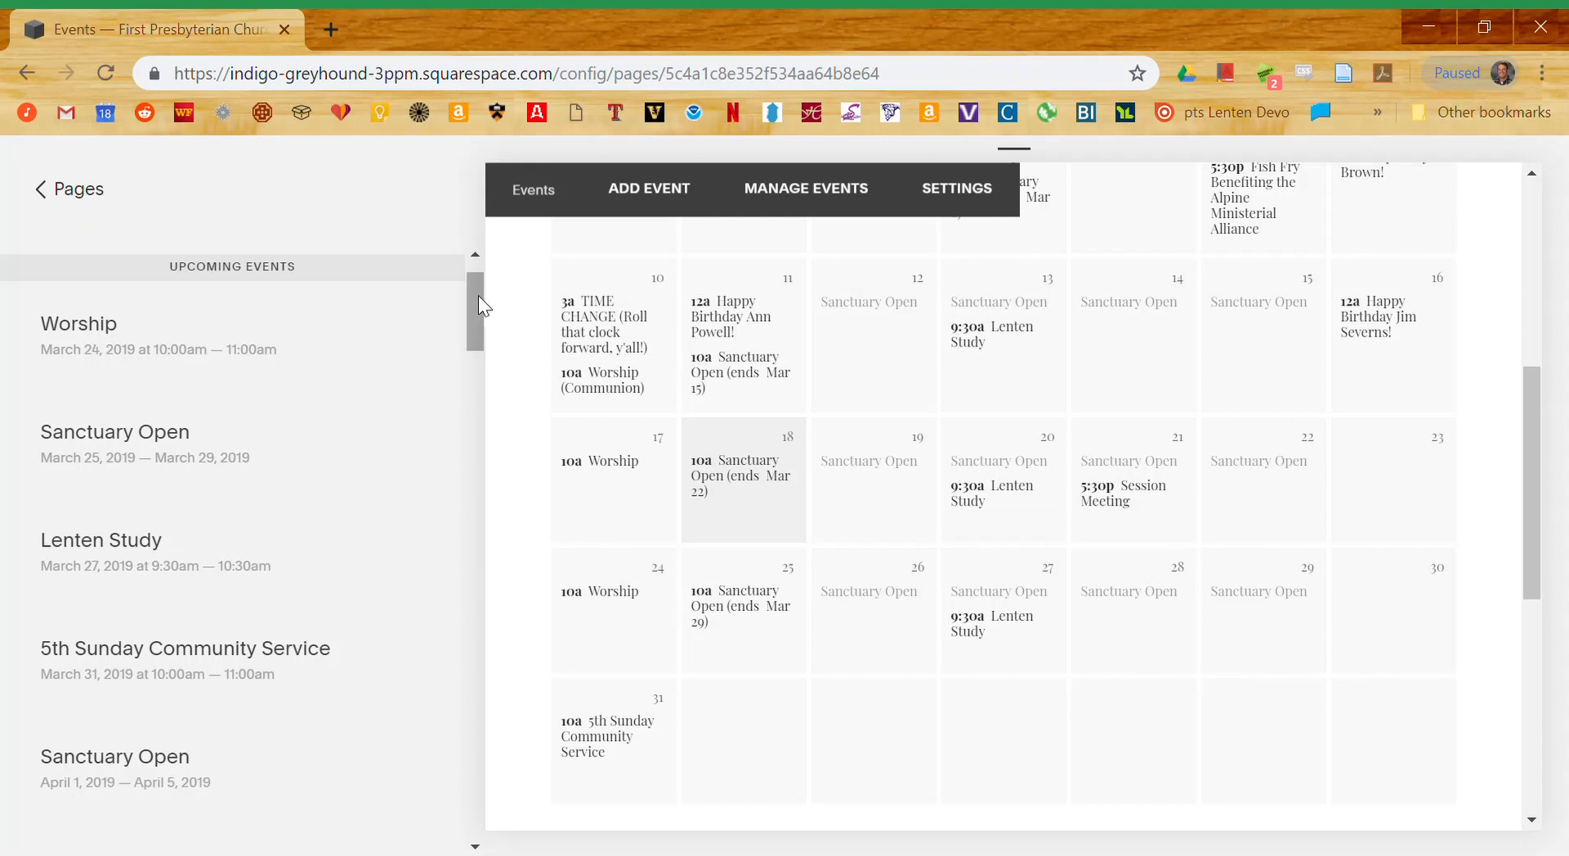
- Find the May 16, 2019 Session Meeting among the upcoming events and open it for editing
drag(476, 292, 500, 552)
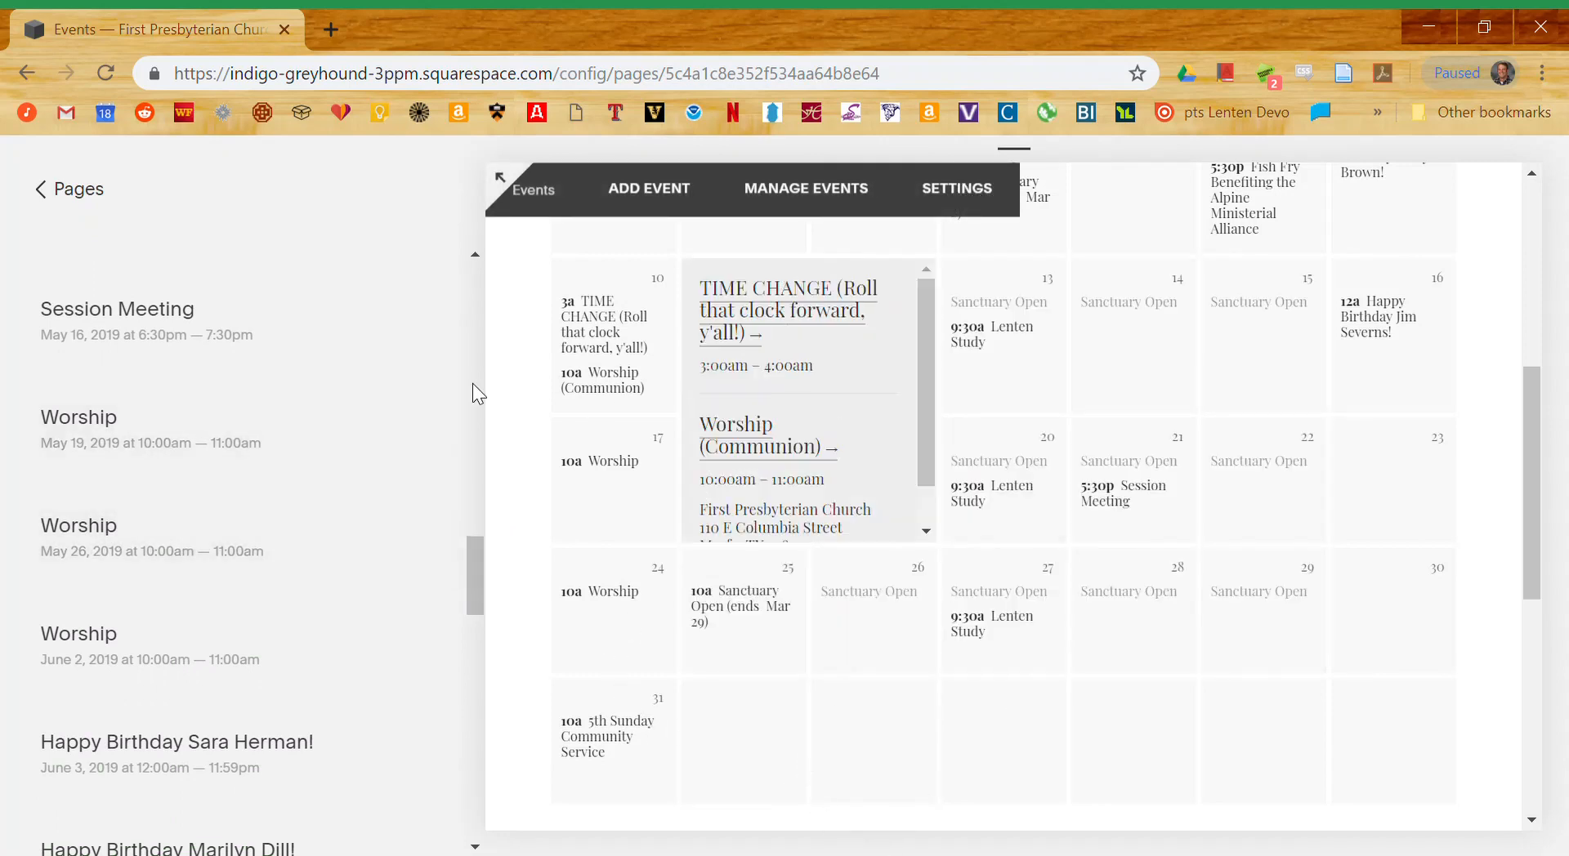
mouse_move(463, 396)
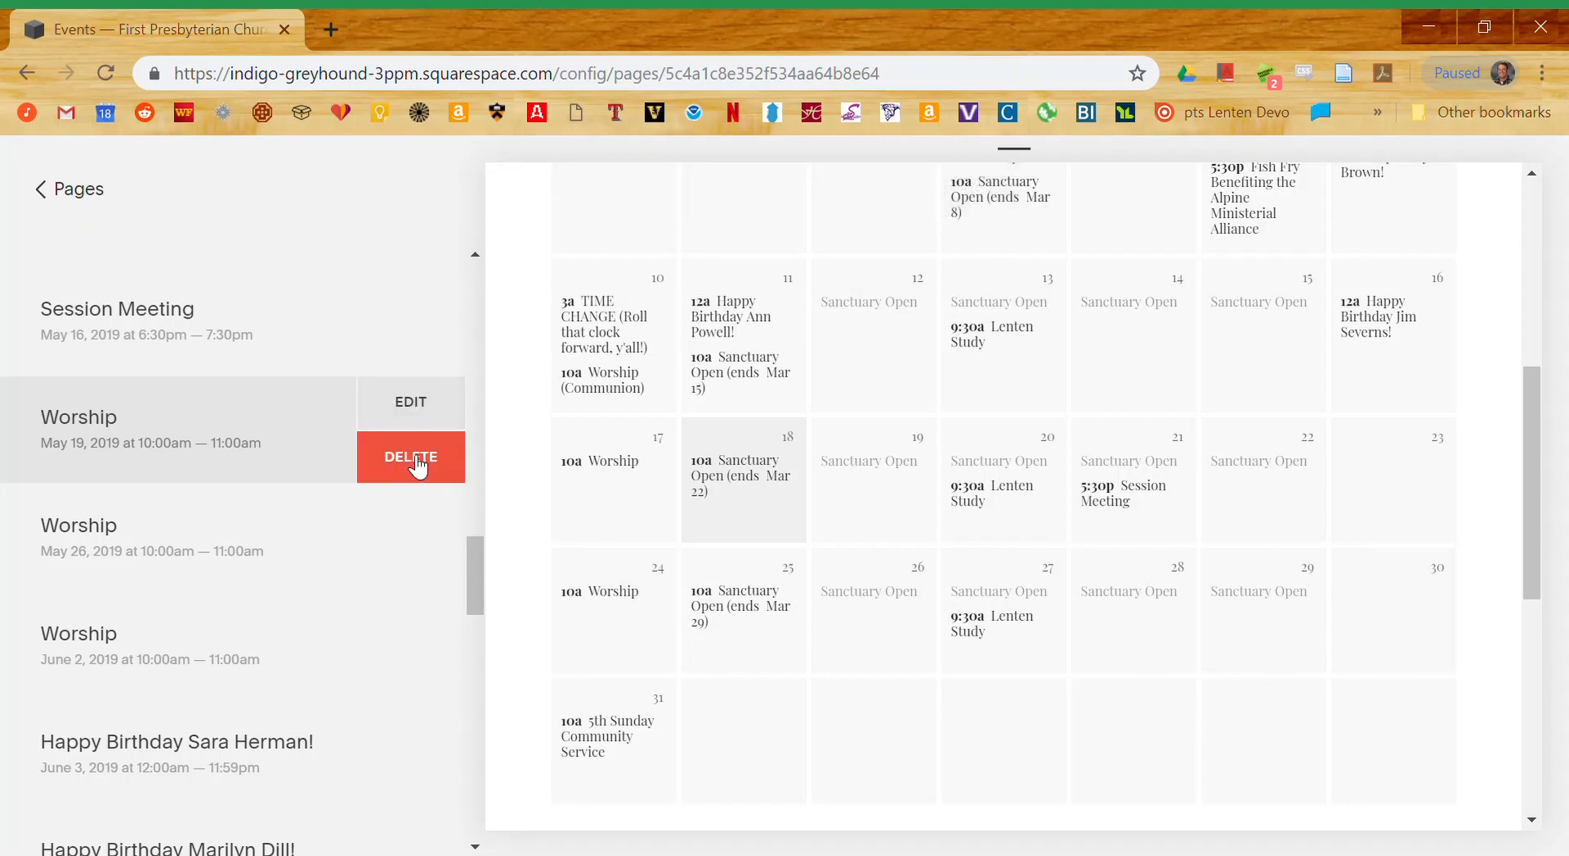
mouse_move(409, 353)
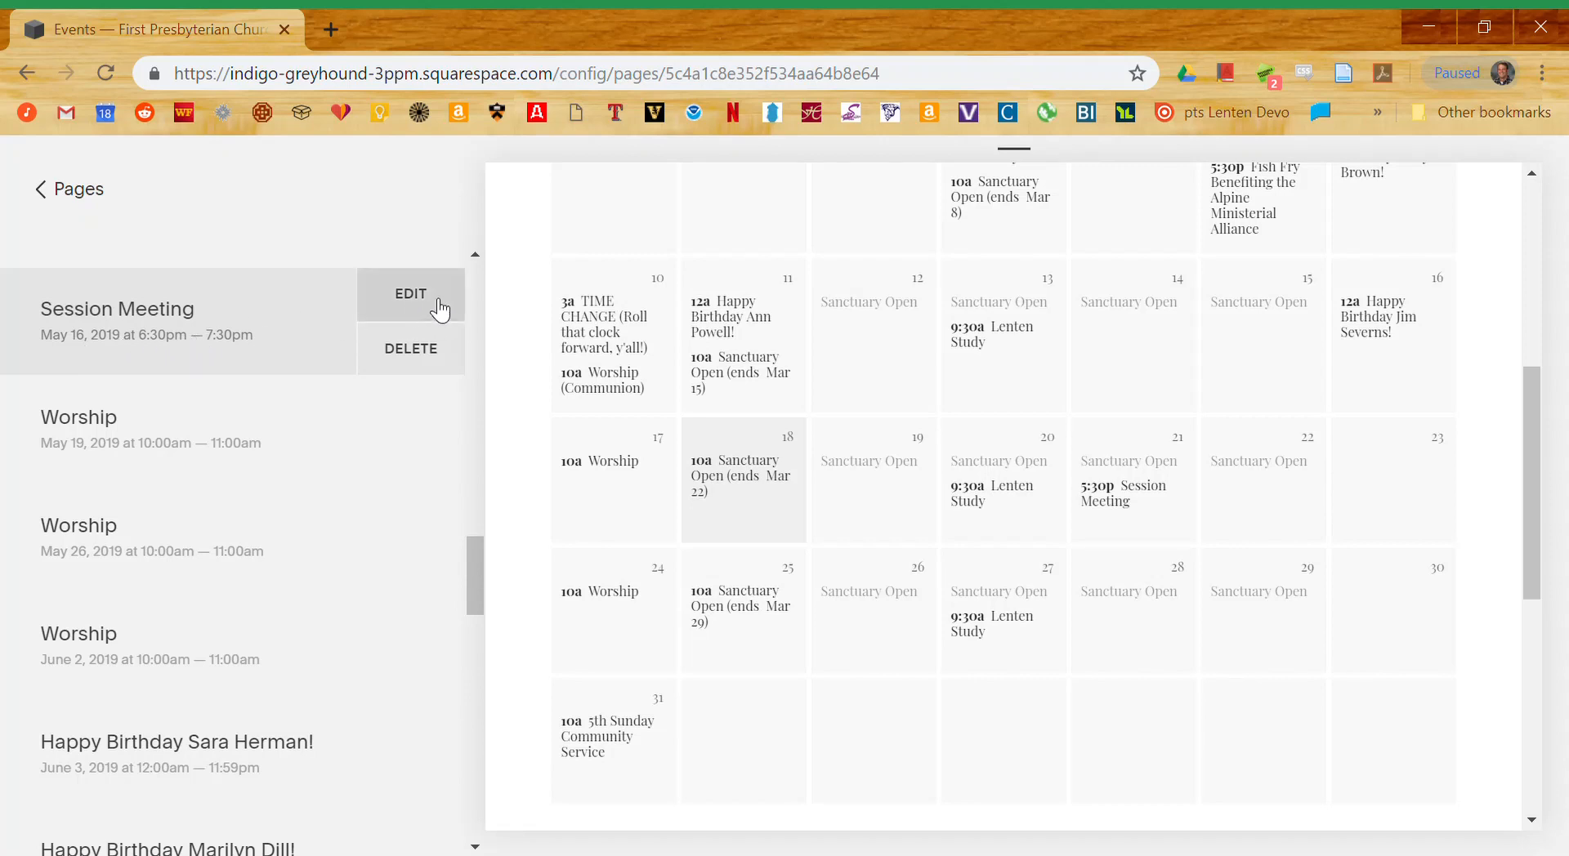
click(123, 346)
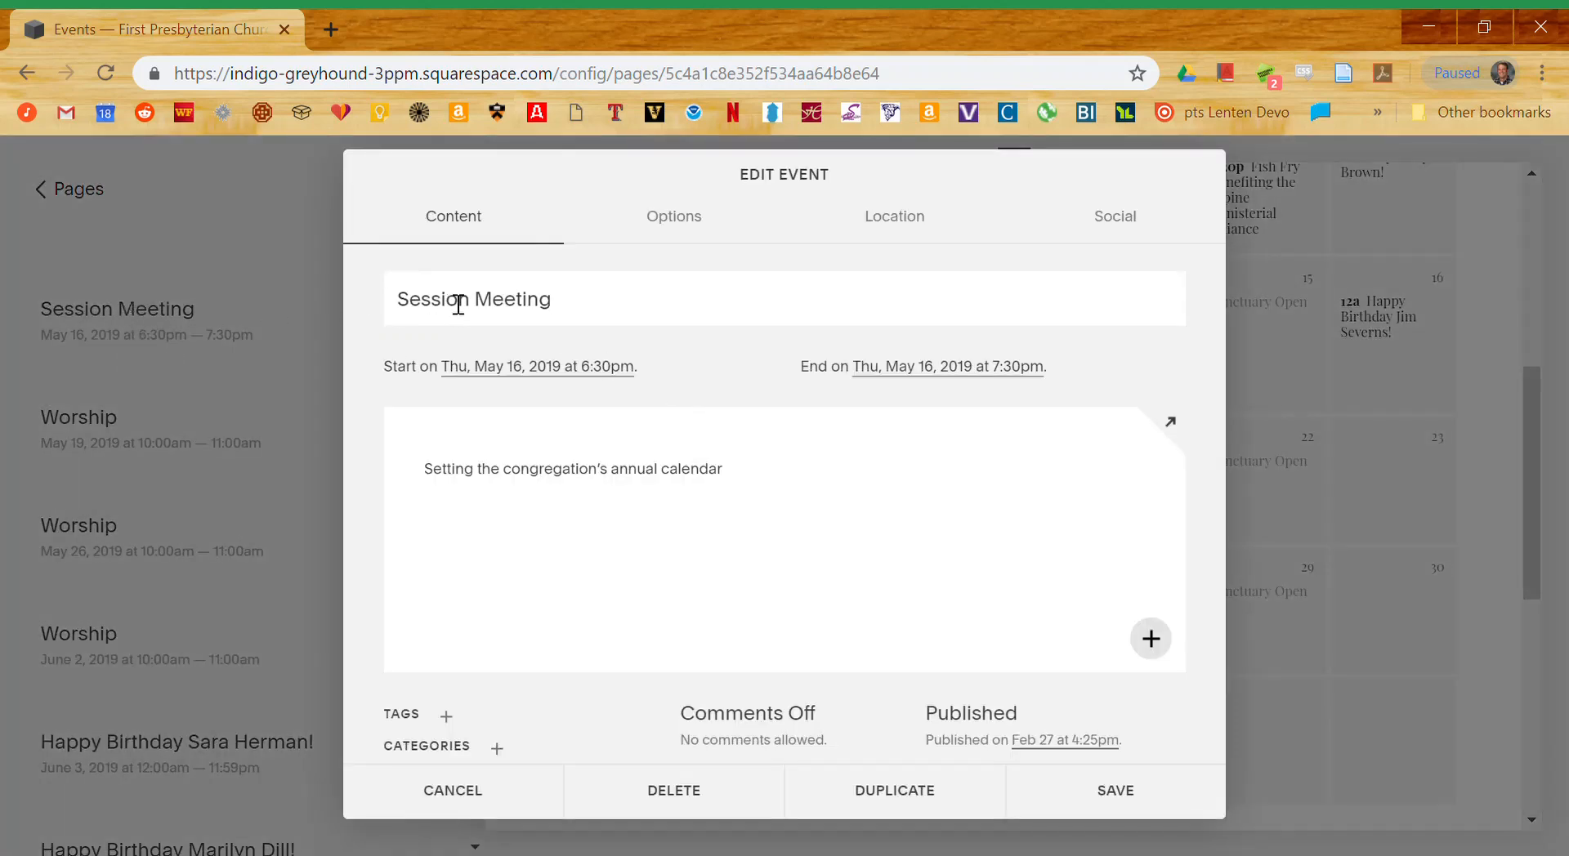
- Set the Session Meeting's start to May 16, 2019 at 5:30 PM and save the event
click(517, 367)
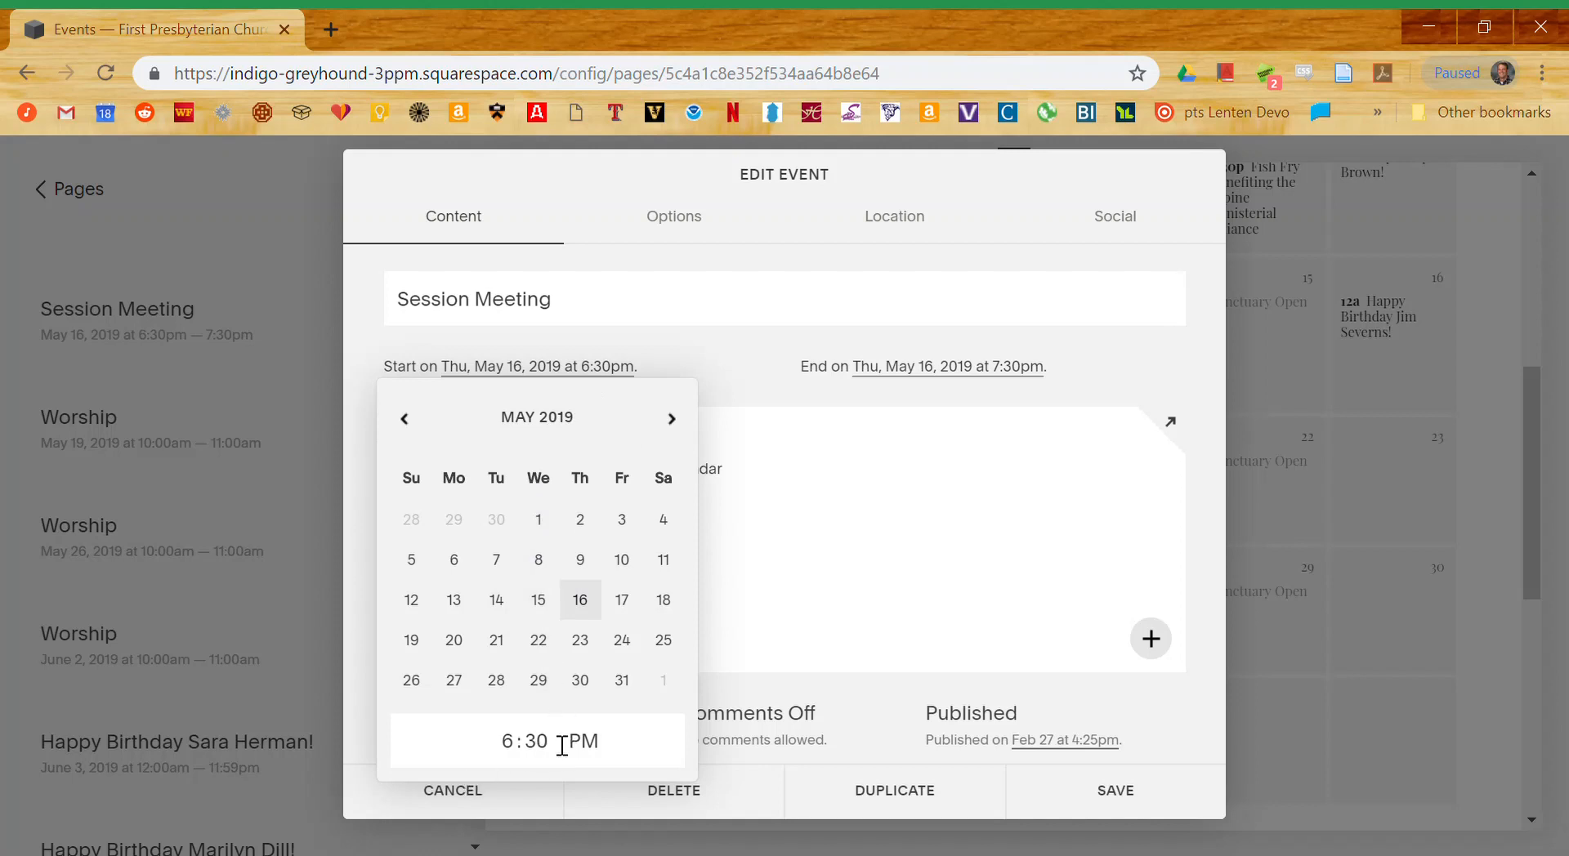
click(985, 366)
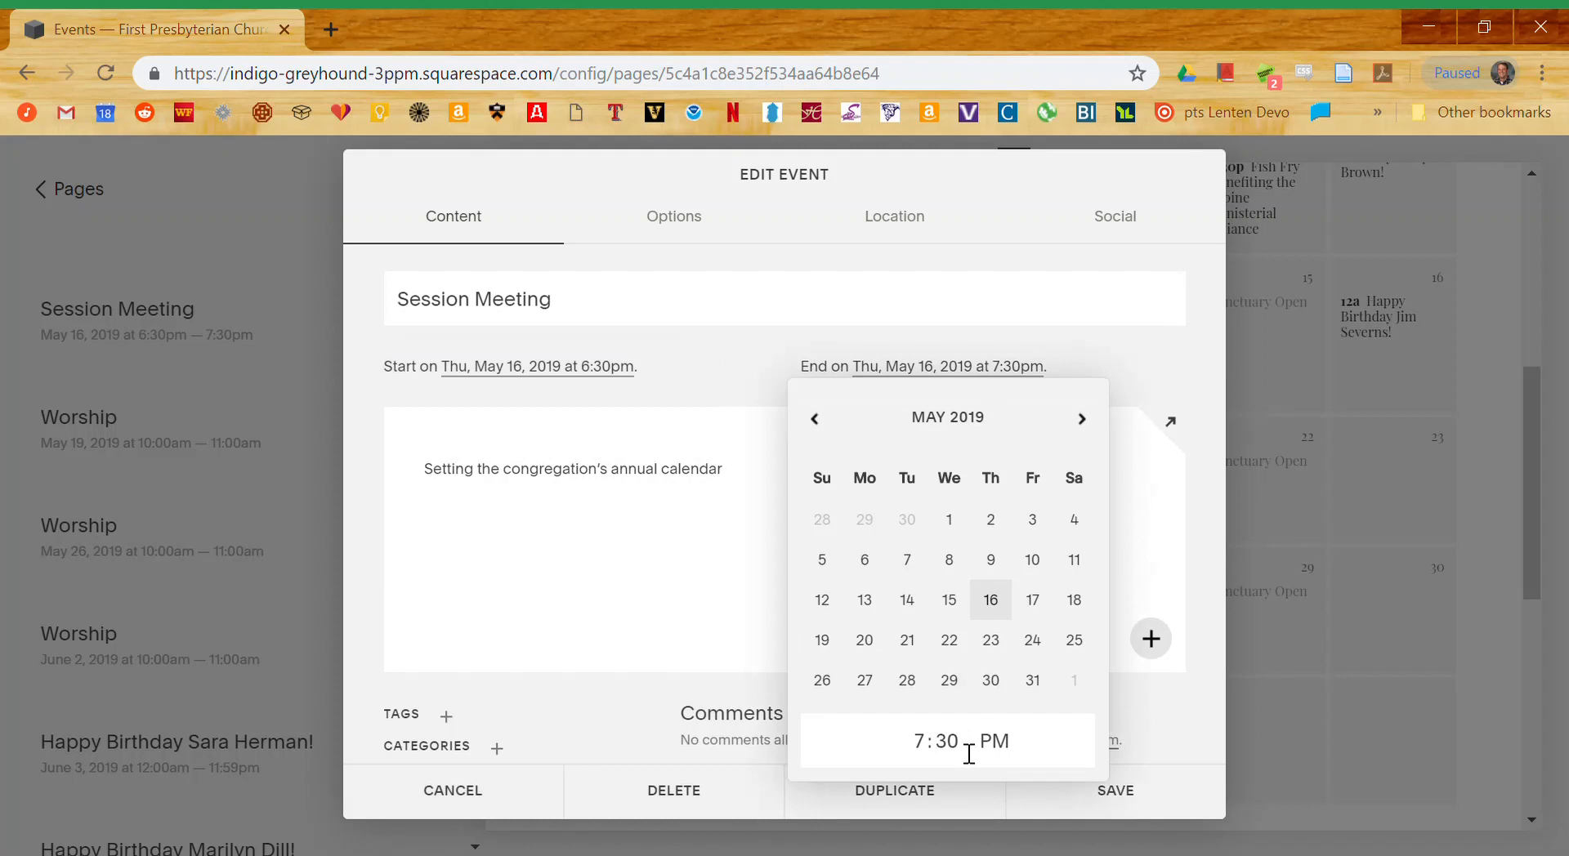
click(577, 368)
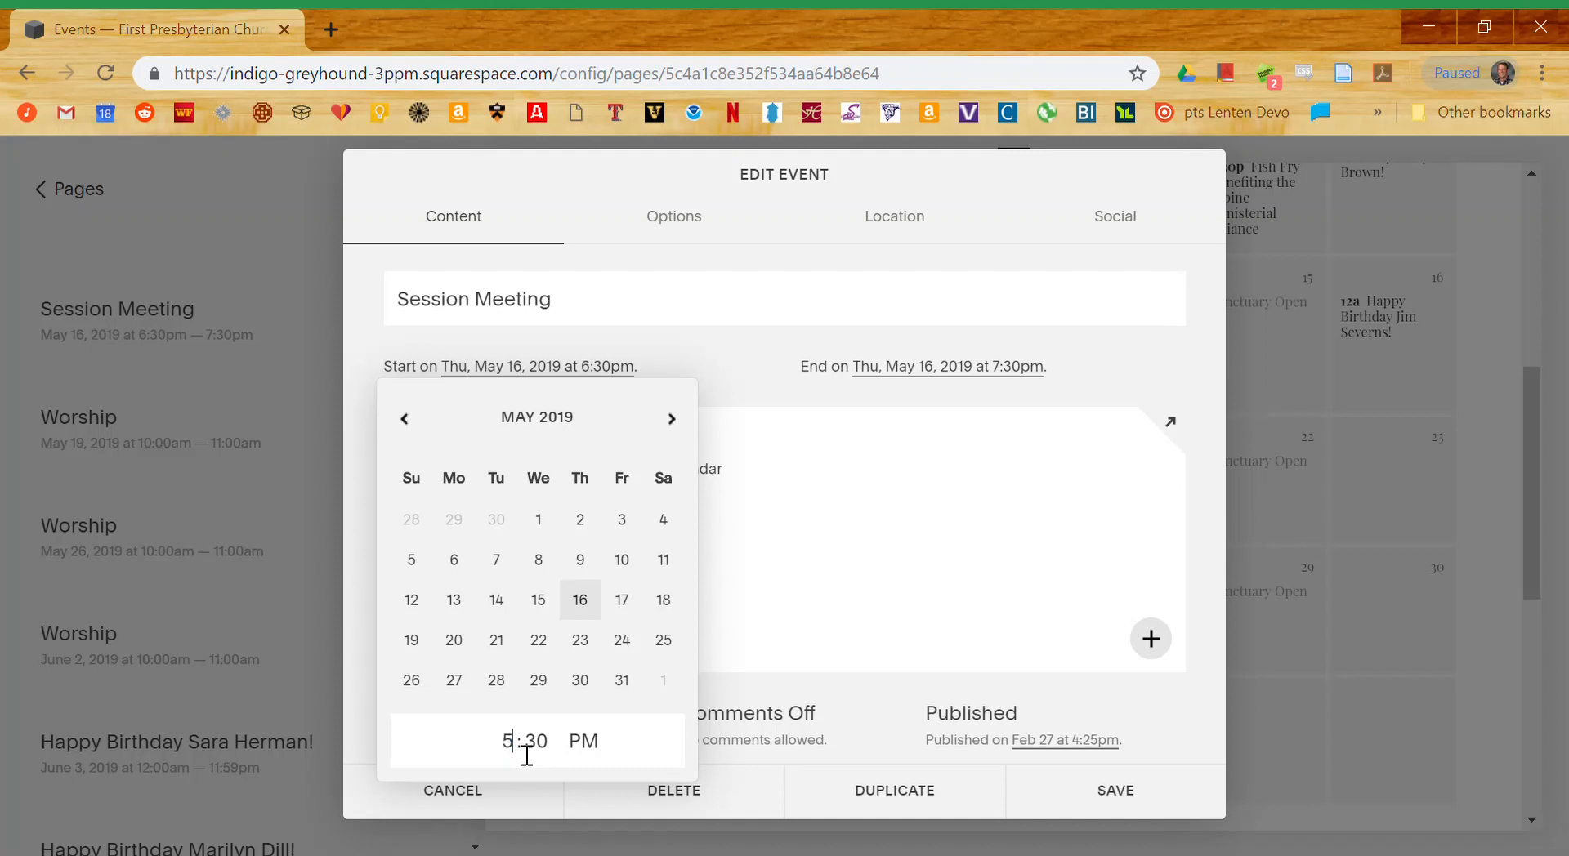
click(609, 754)
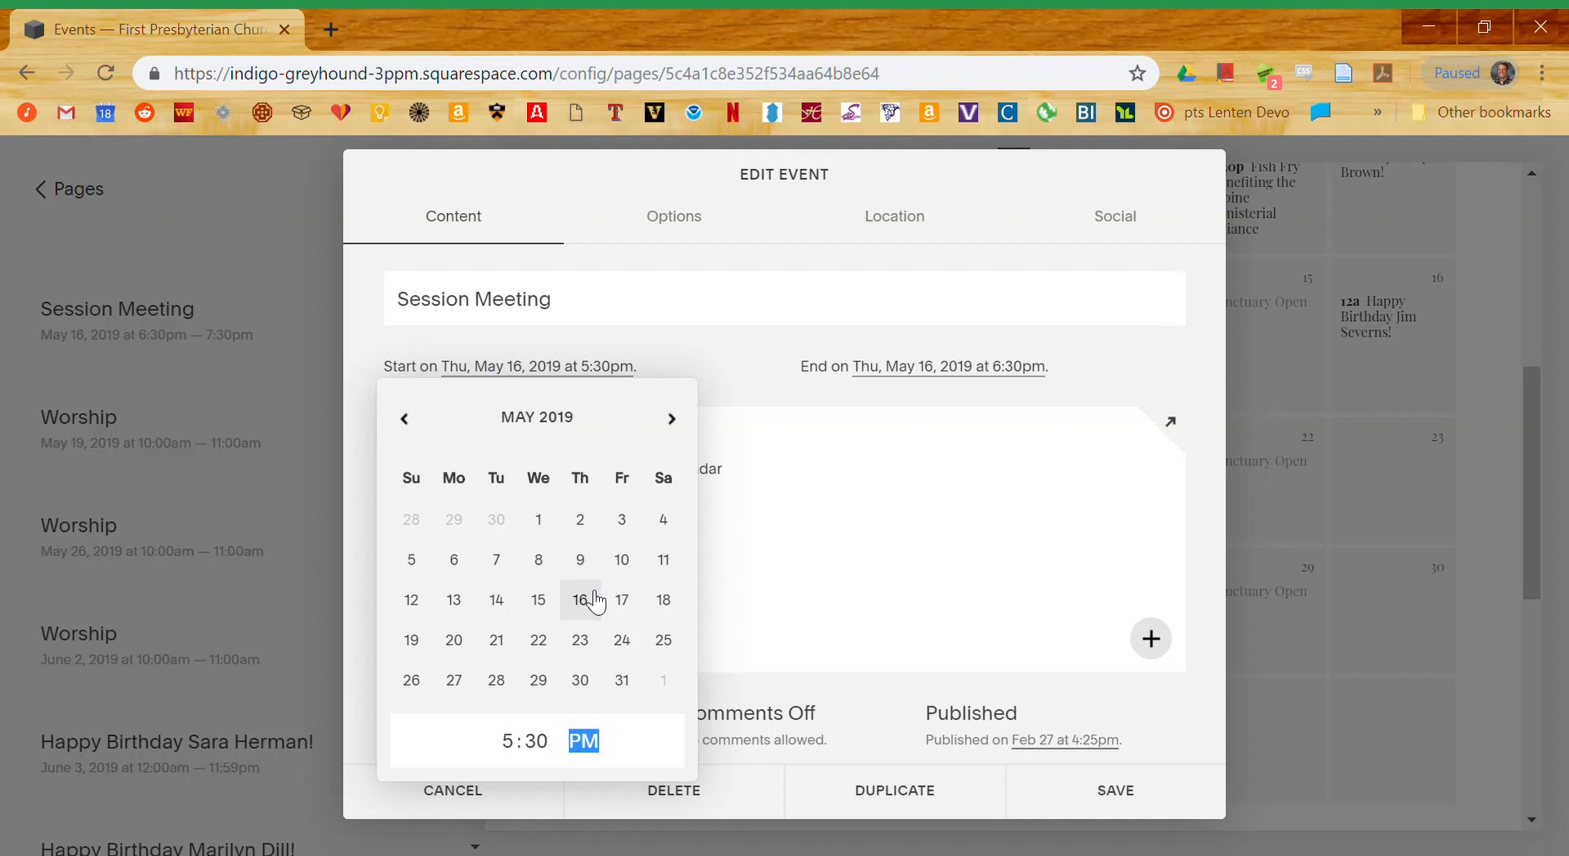
click(587, 648)
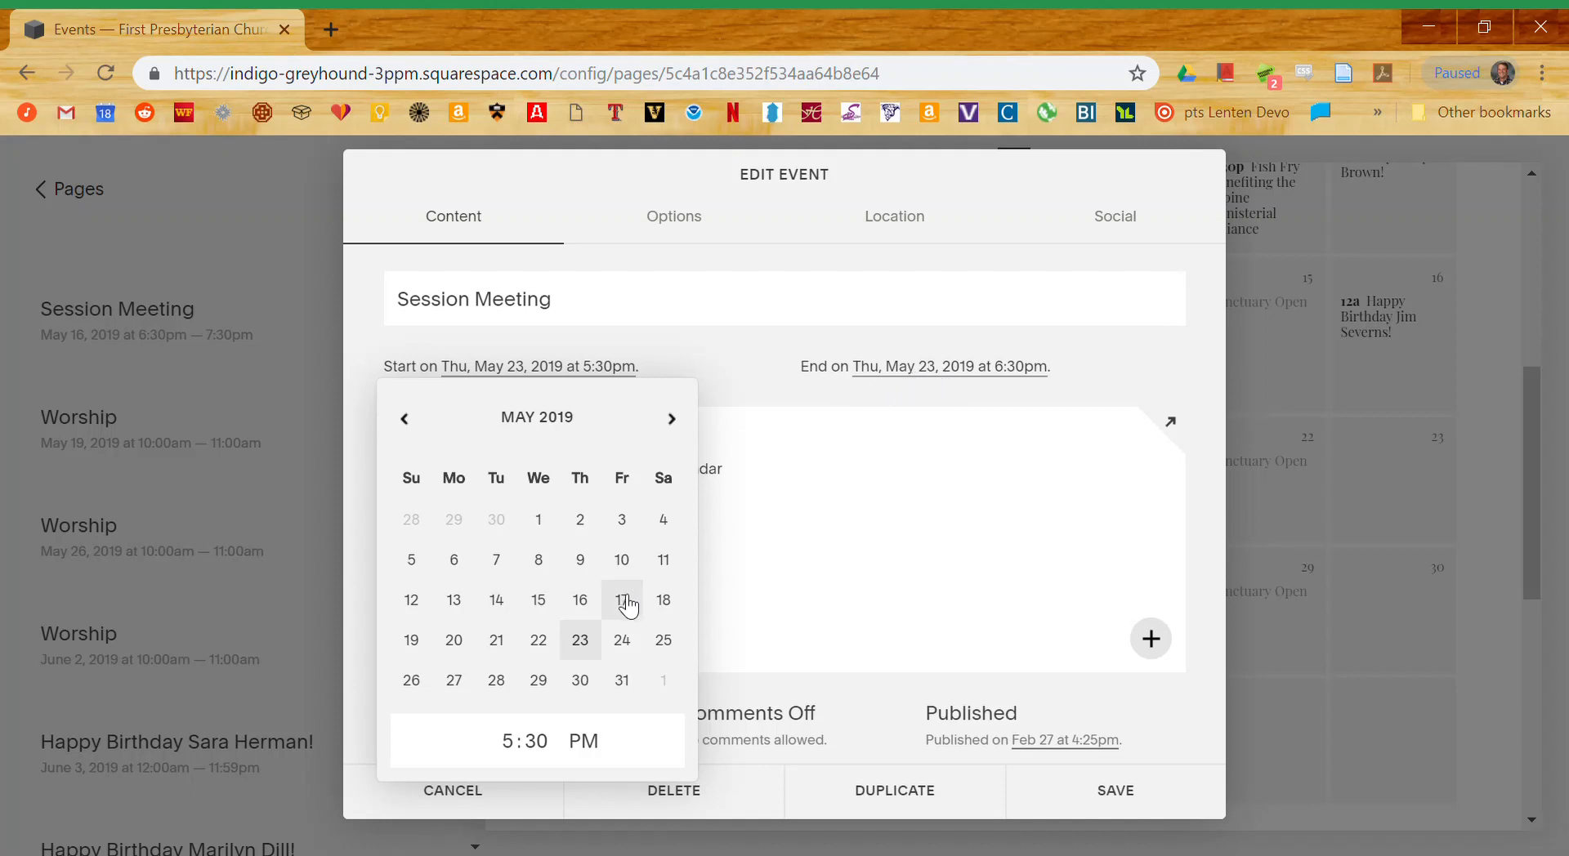
click(582, 602)
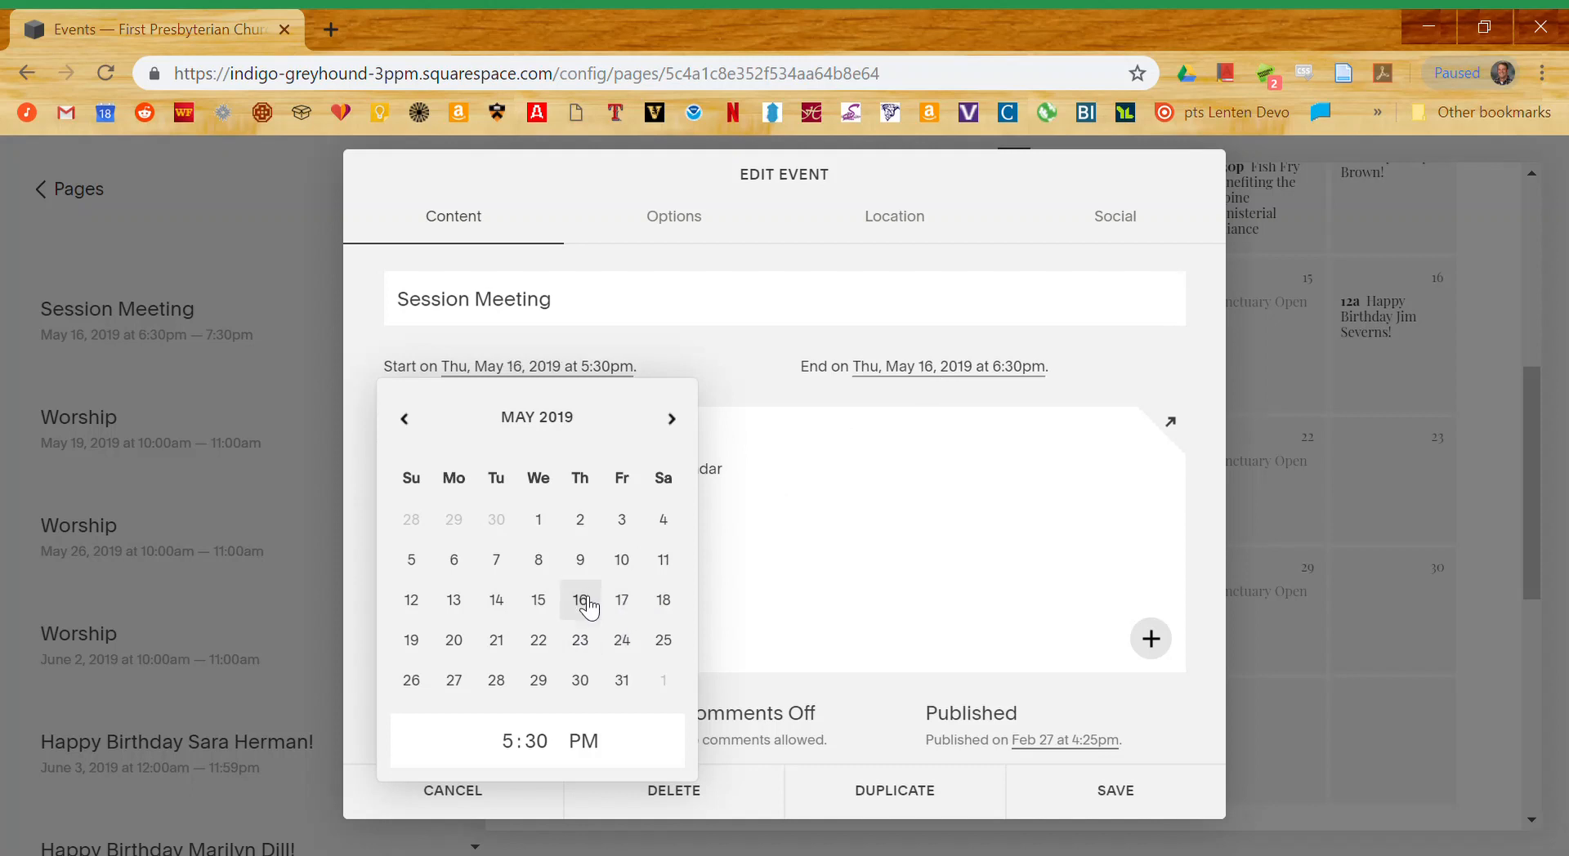
click(1111, 362)
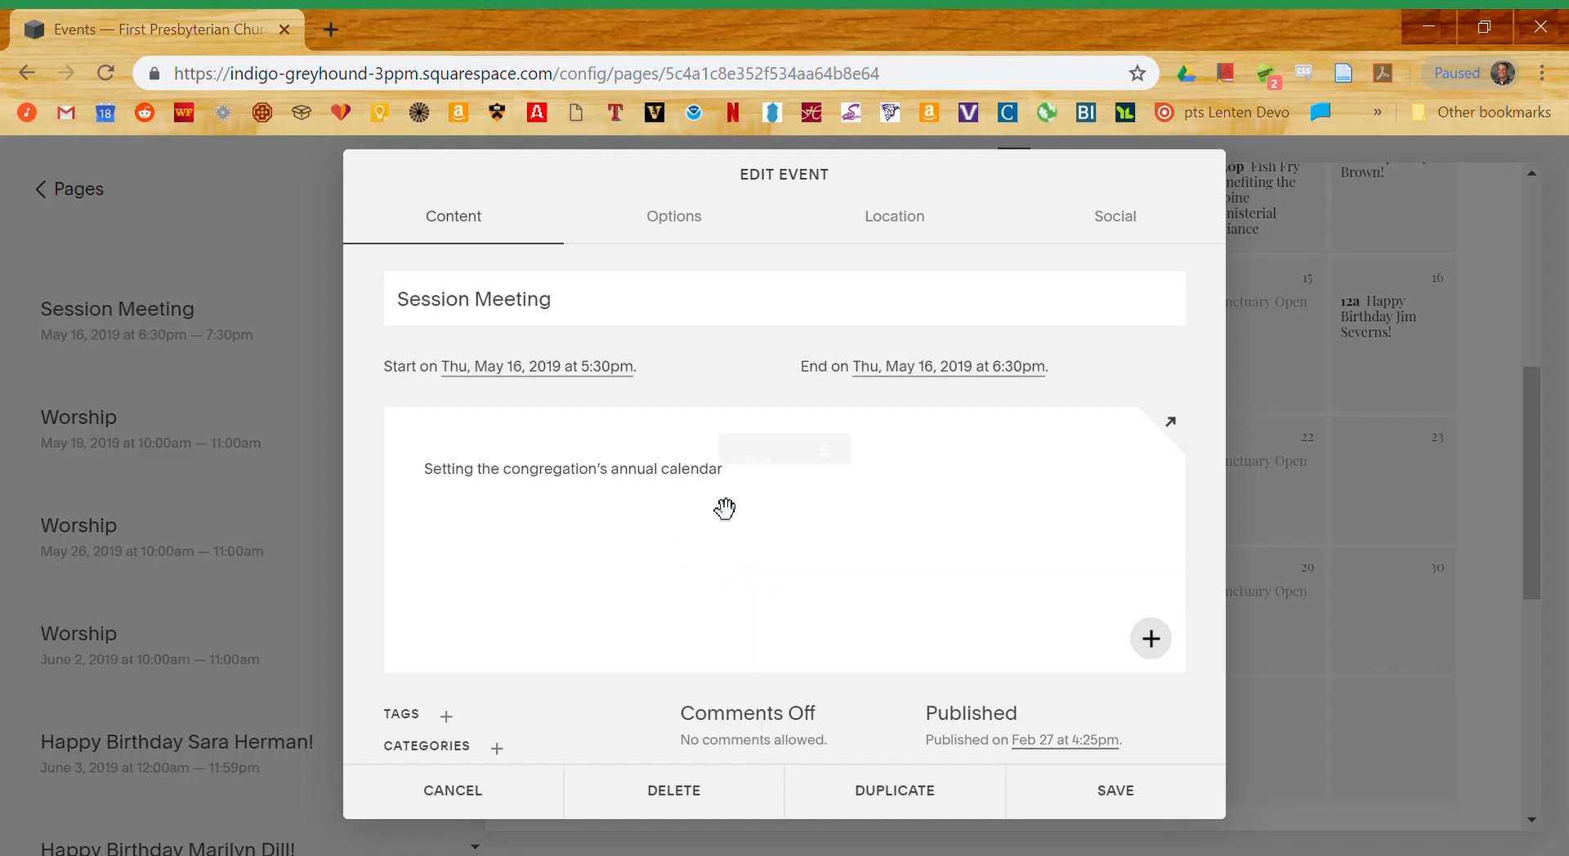
click(1074, 794)
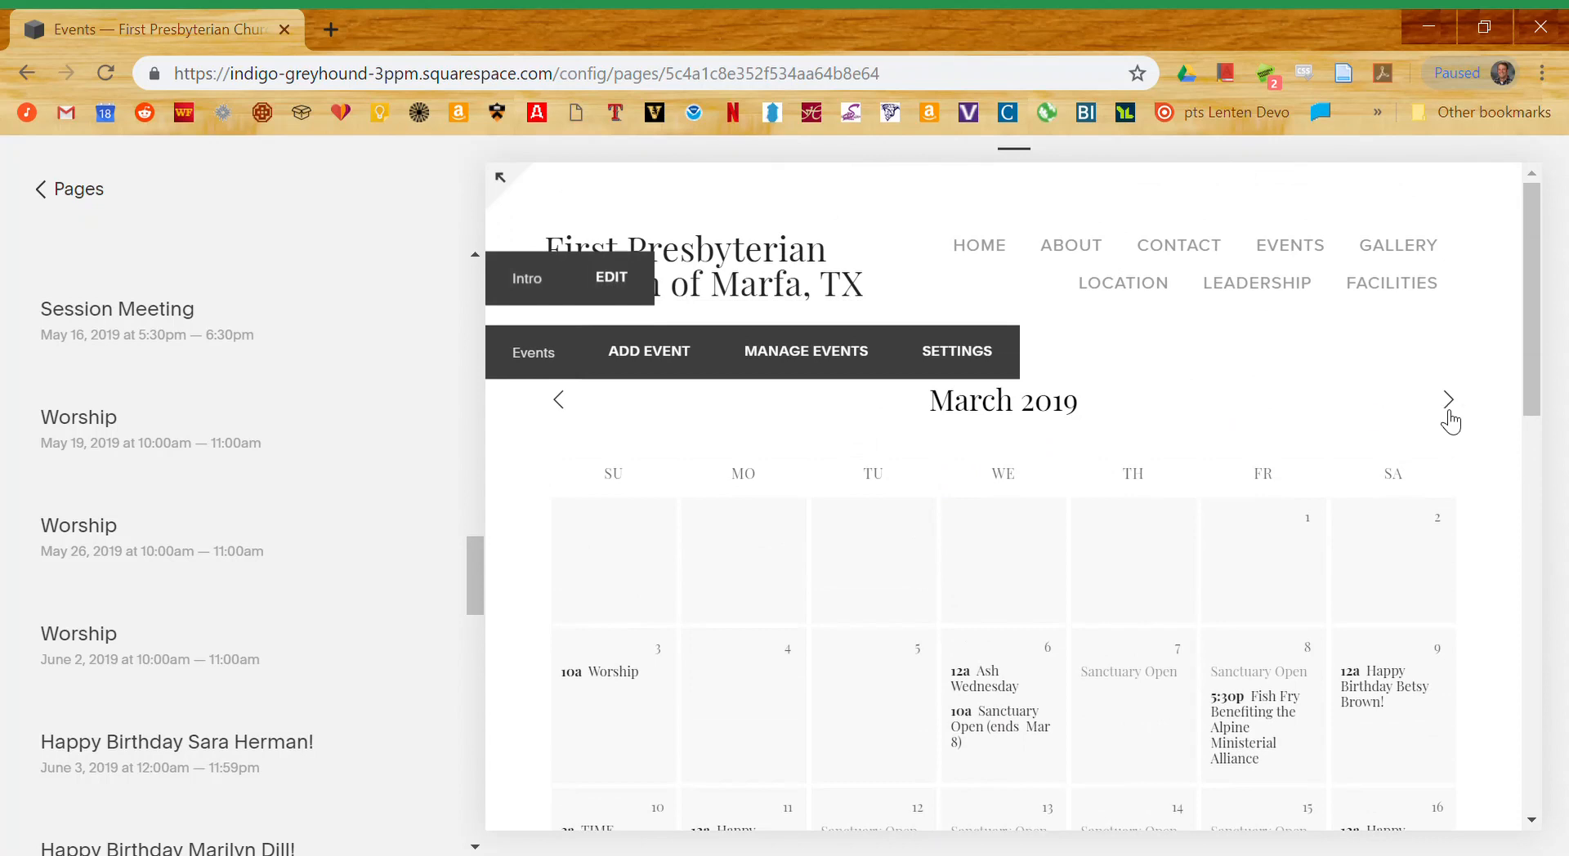
- Show May 2019 in the events calendar and check the Session Meeting's details on May 16
click(1448, 401)
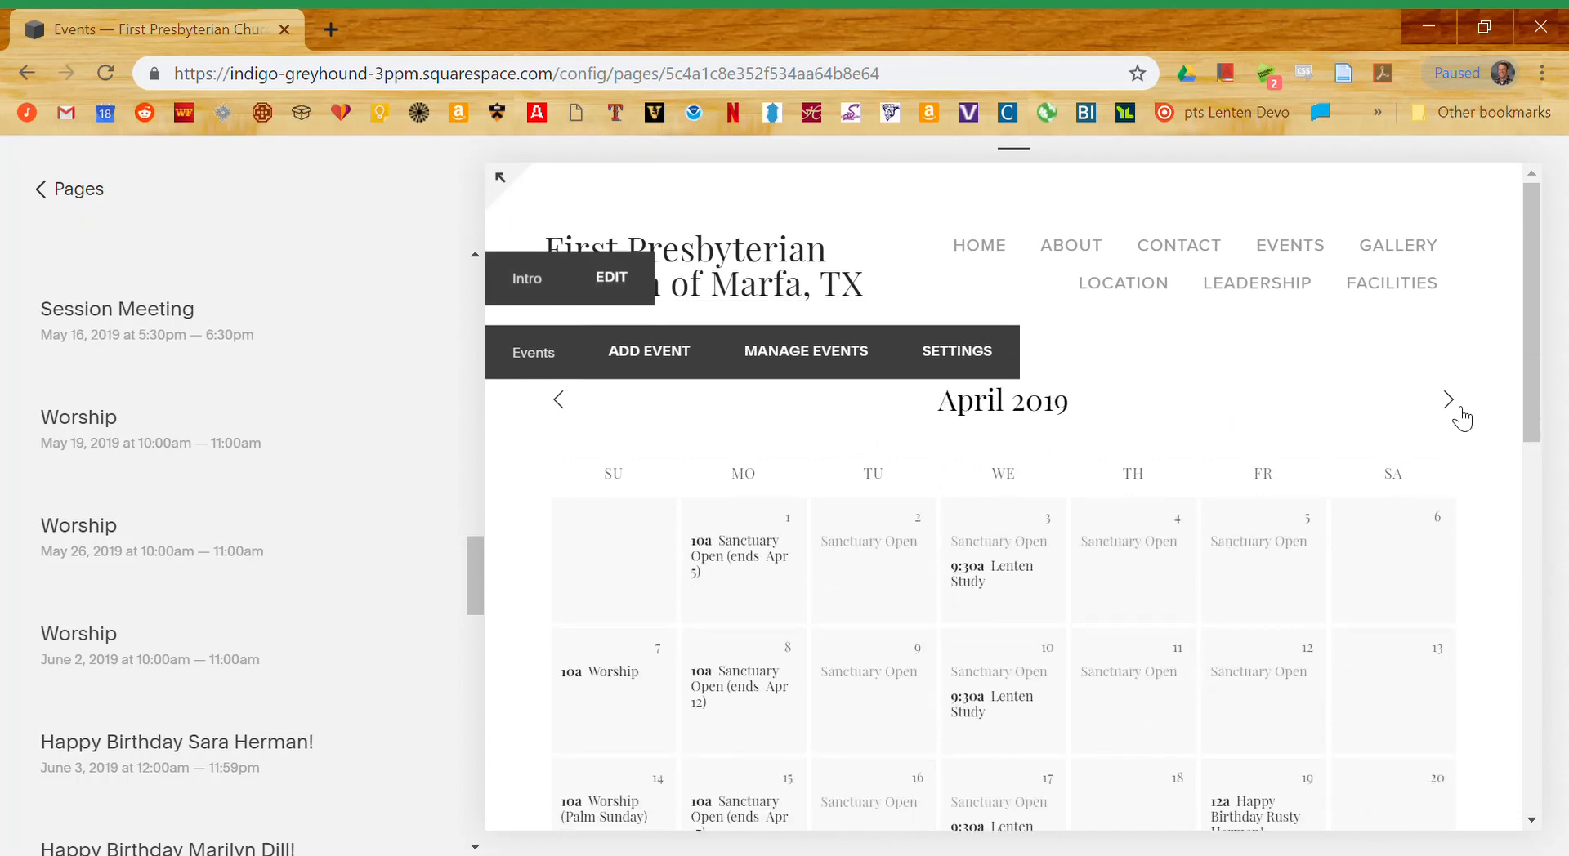
click(1449, 400)
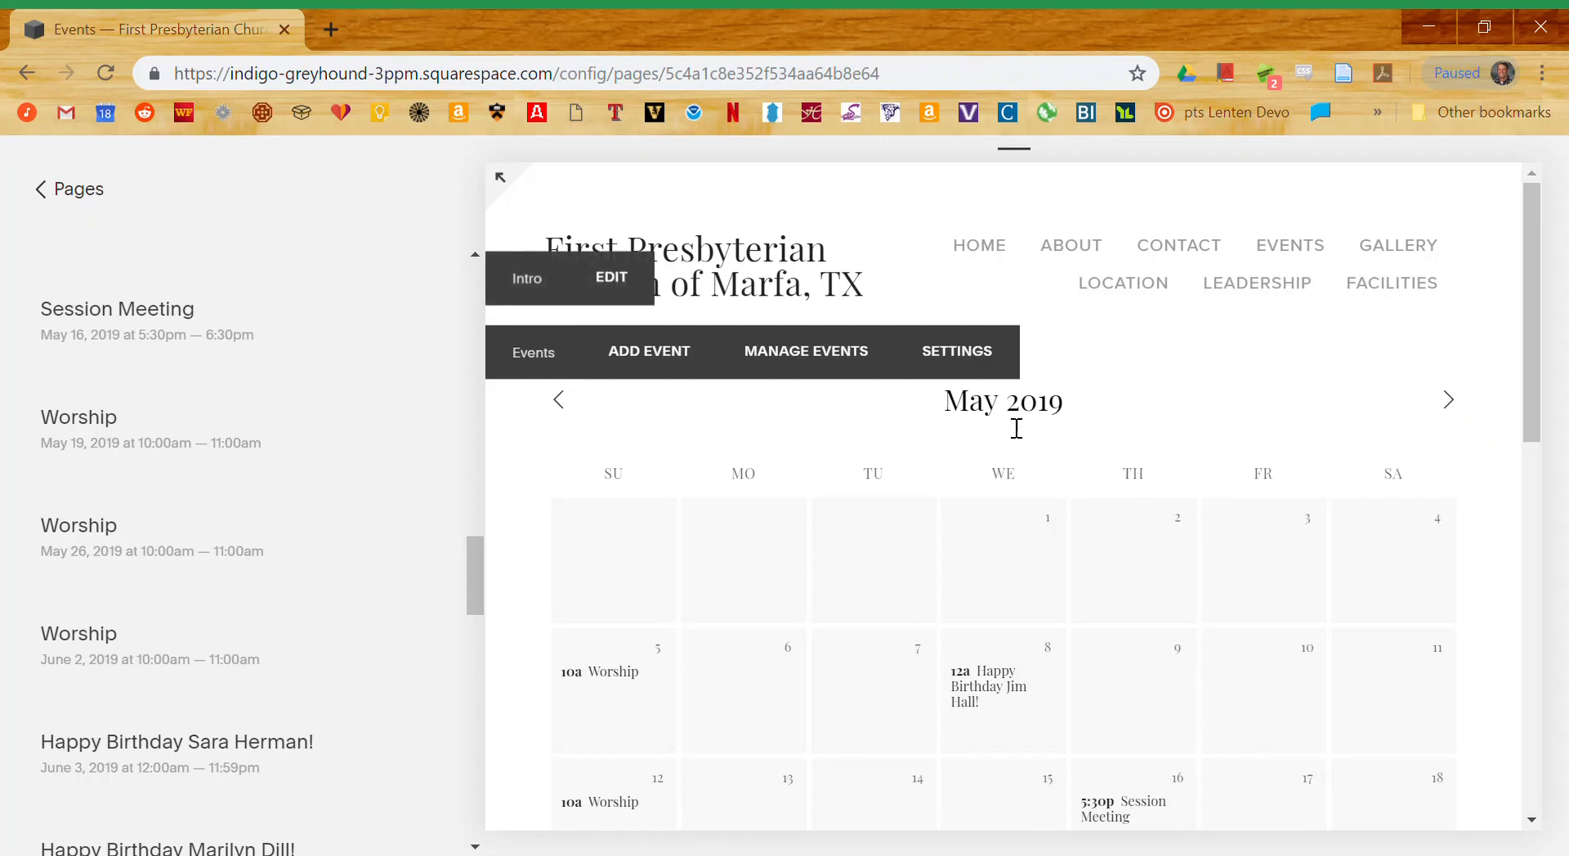
scroll(1016, 428, down, 4)
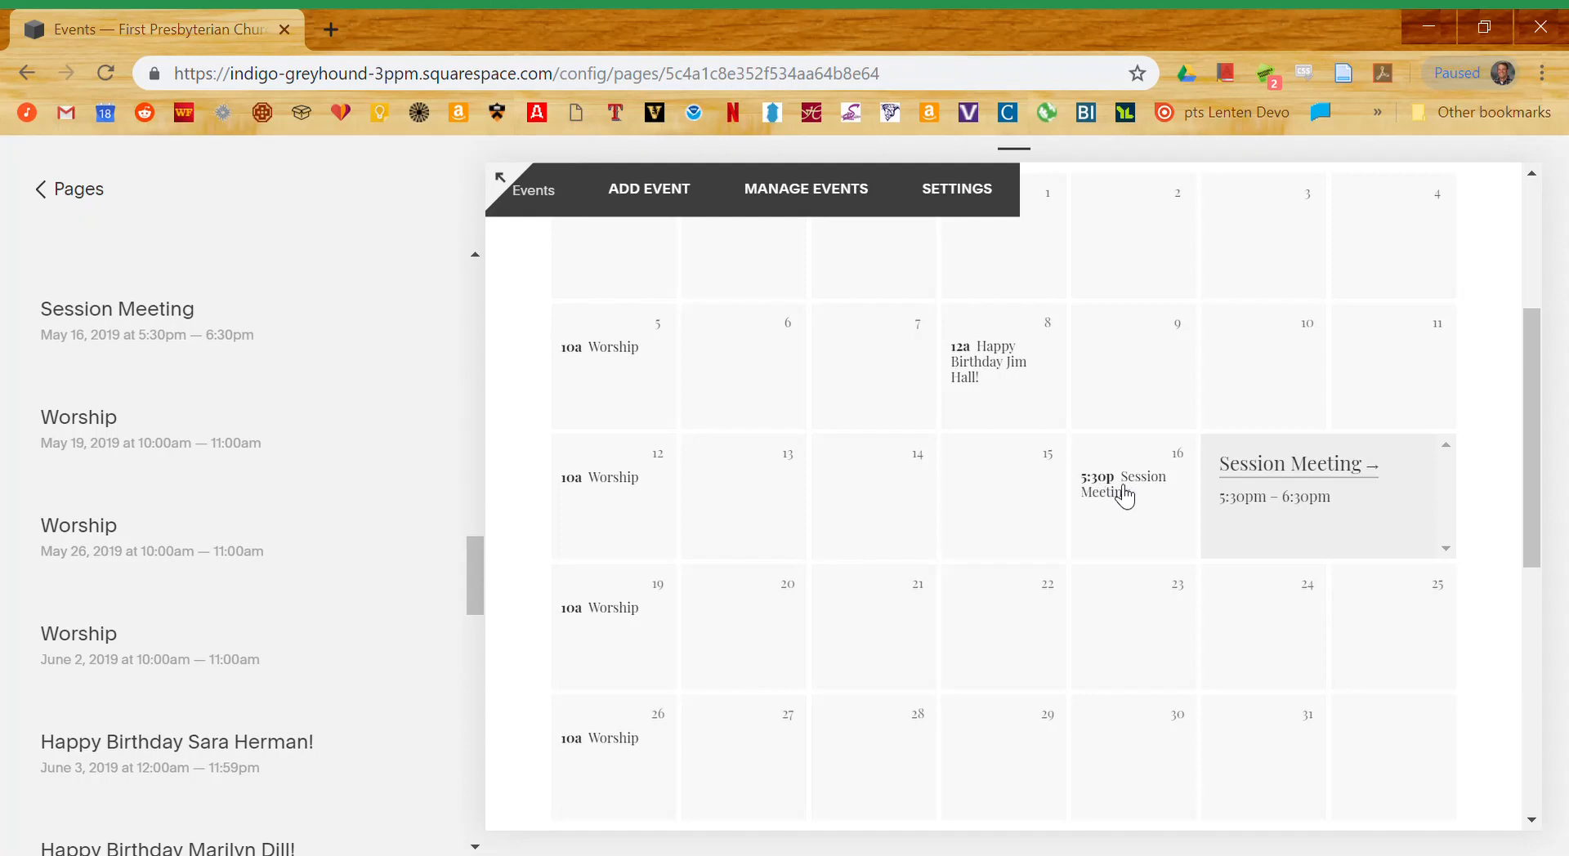
mouse_move(659, 458)
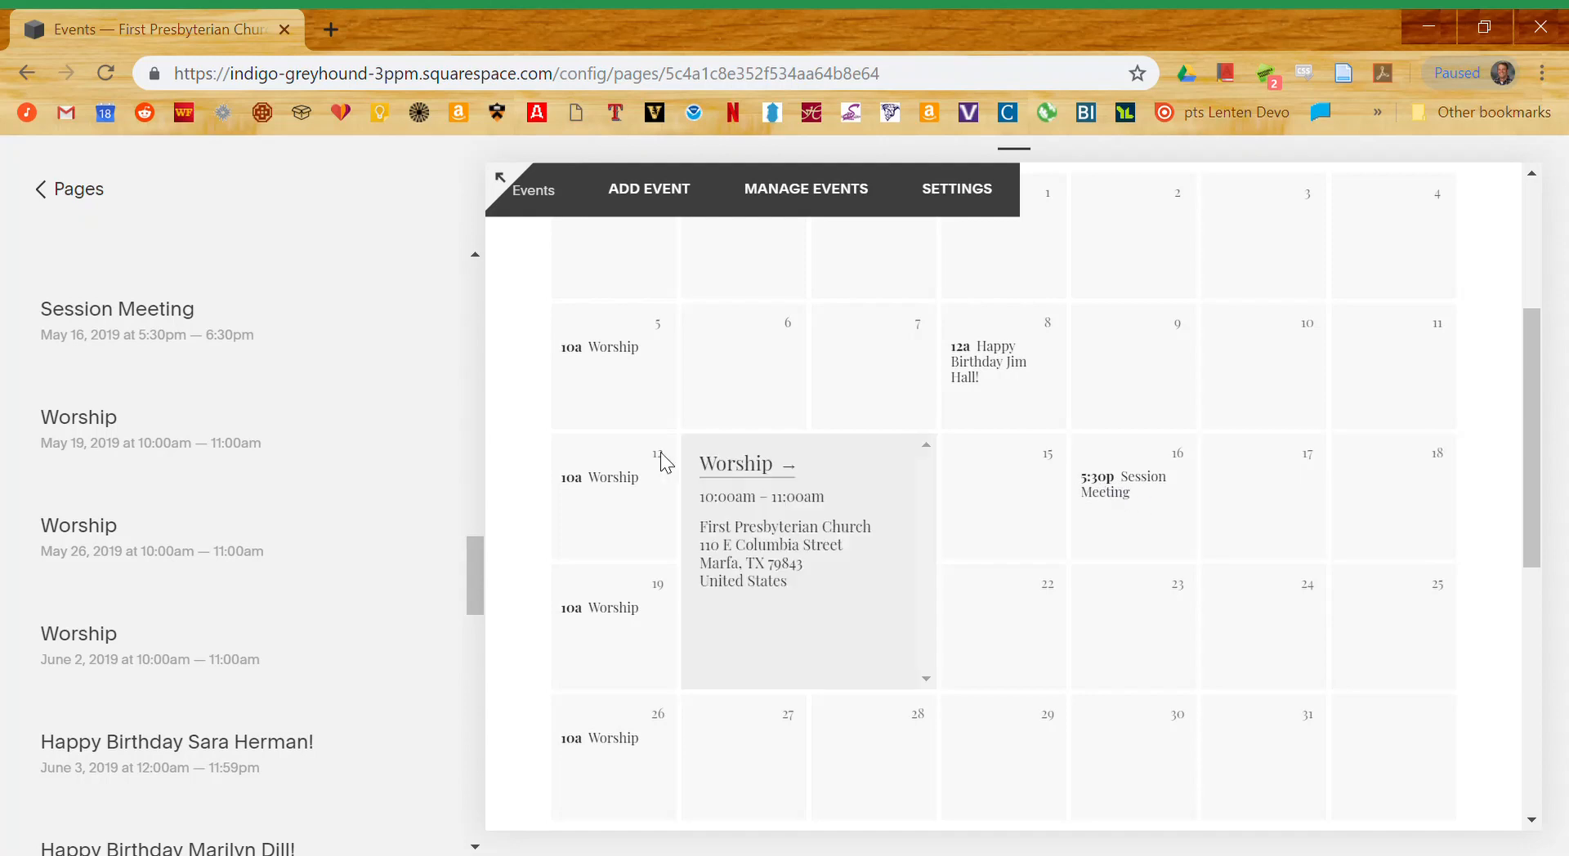
scroll(645, 457, up, 1)
scroll(646, 456, up, 2)
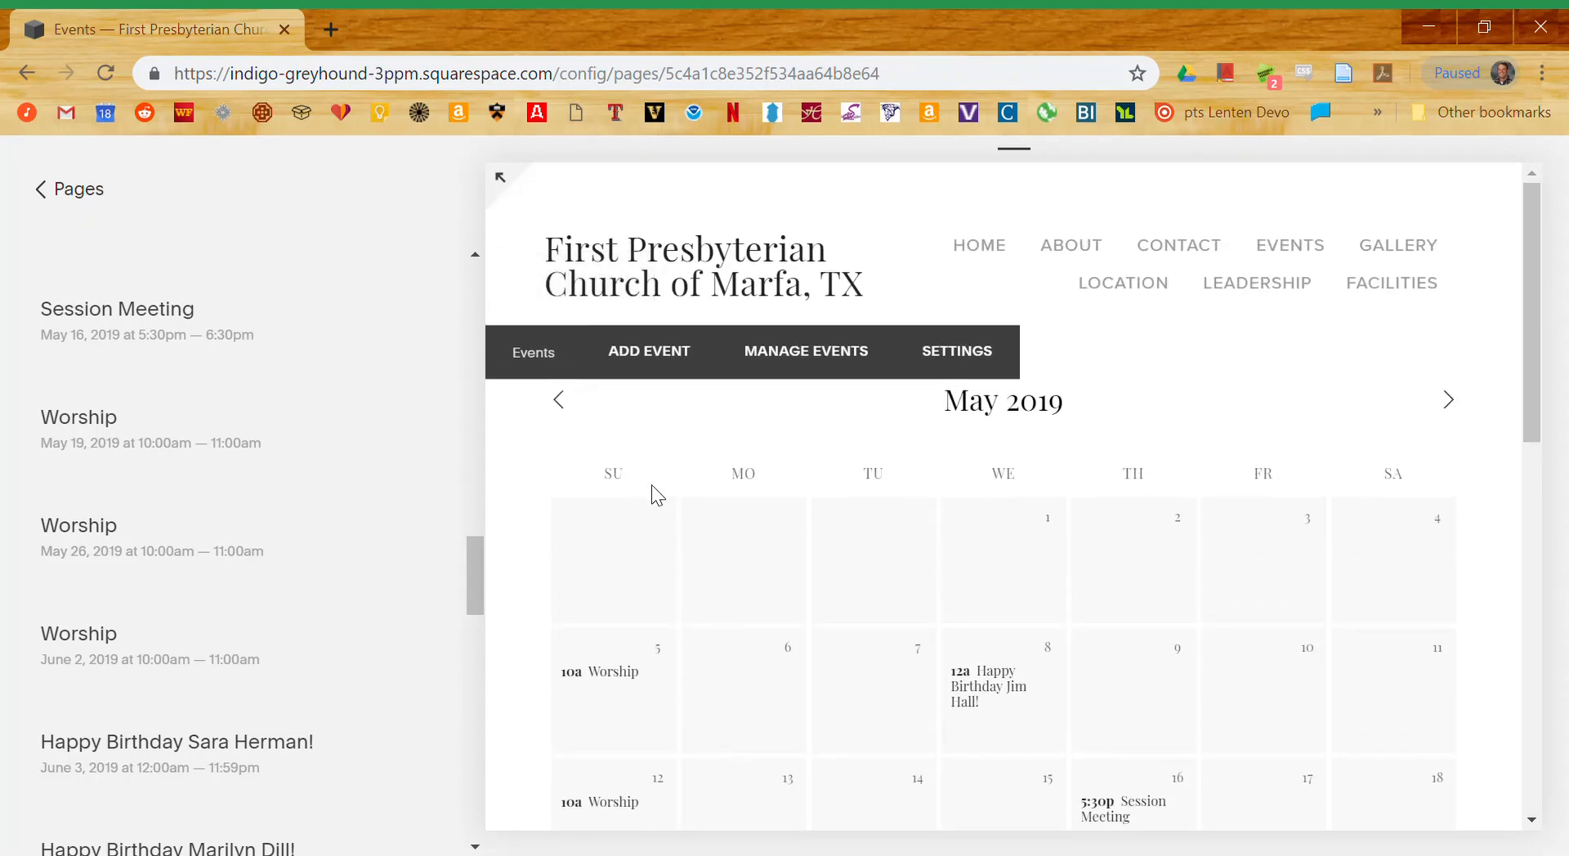
- Add a new event to the calendar and set its start to September 18, 2019 at 6:30 PM
scroll(692, 624, down, 1)
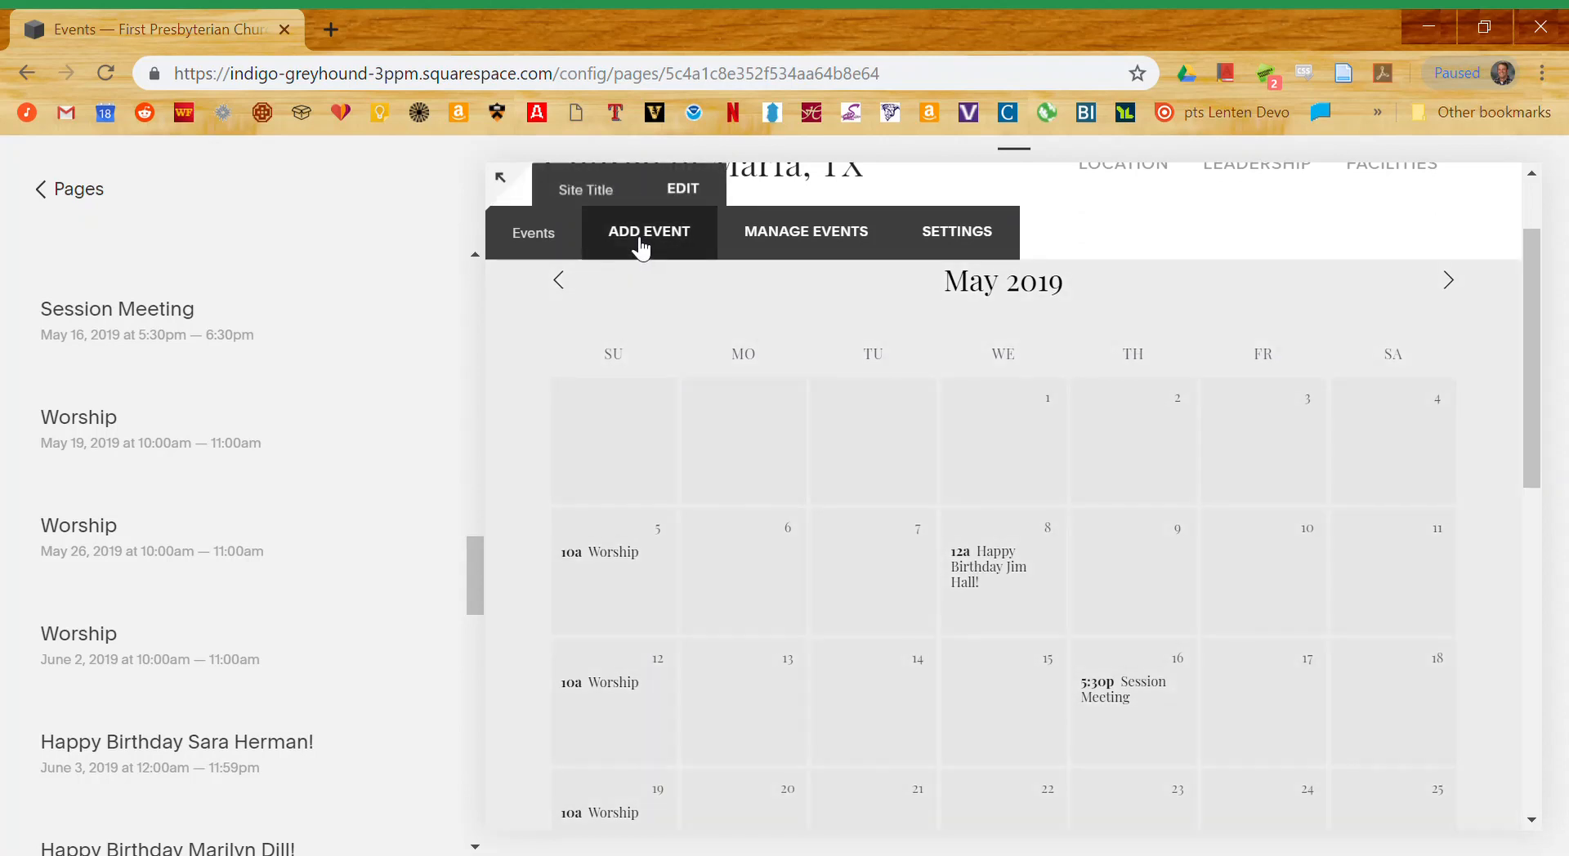
click(641, 247)
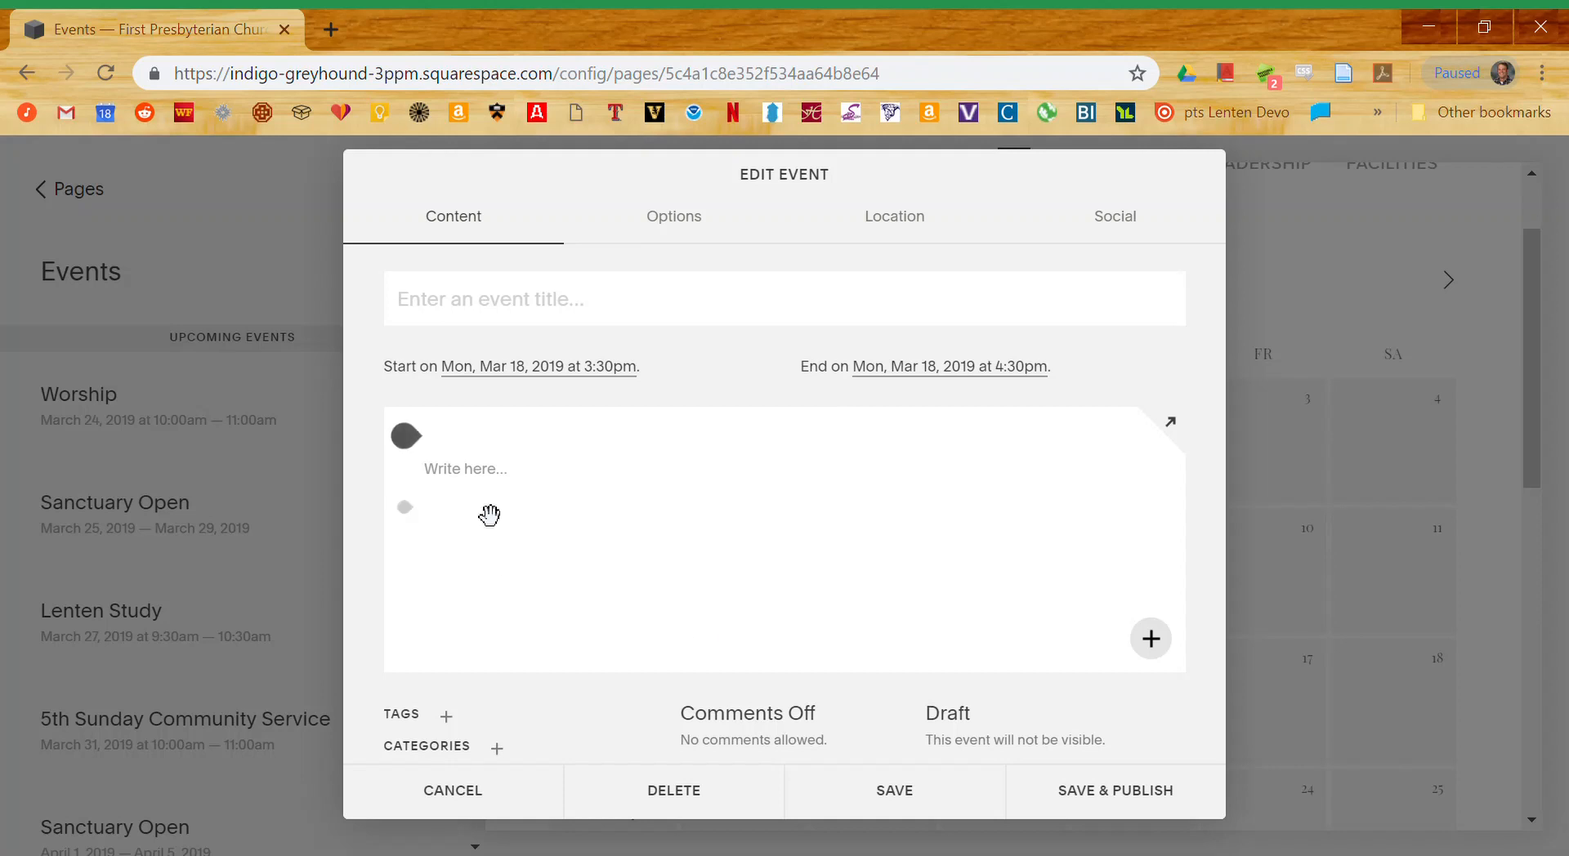
mouse_move(746, 465)
click(535, 372)
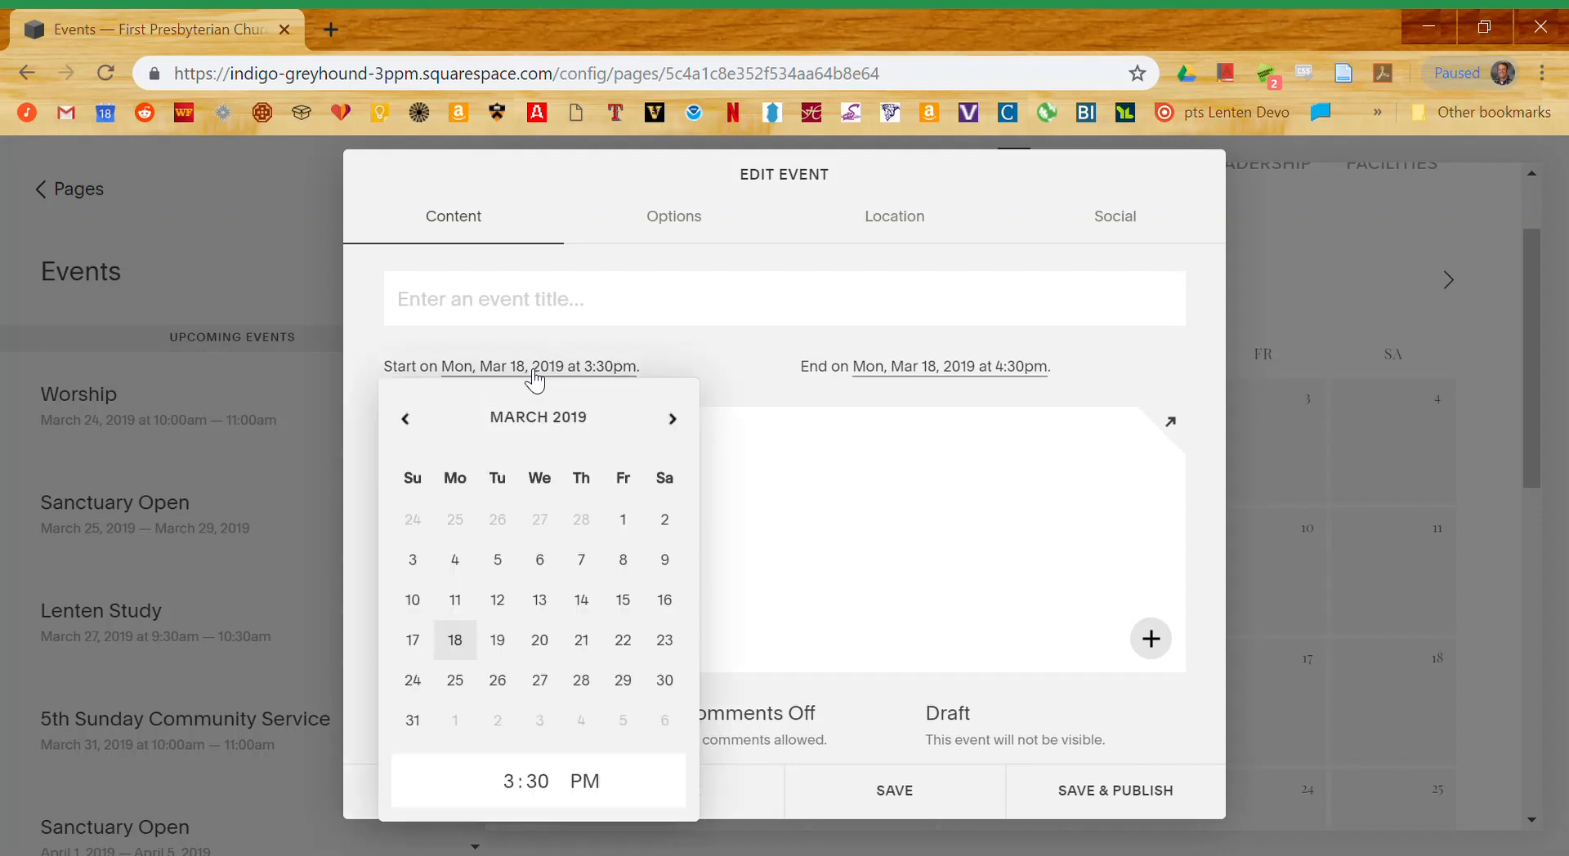
click(673, 420)
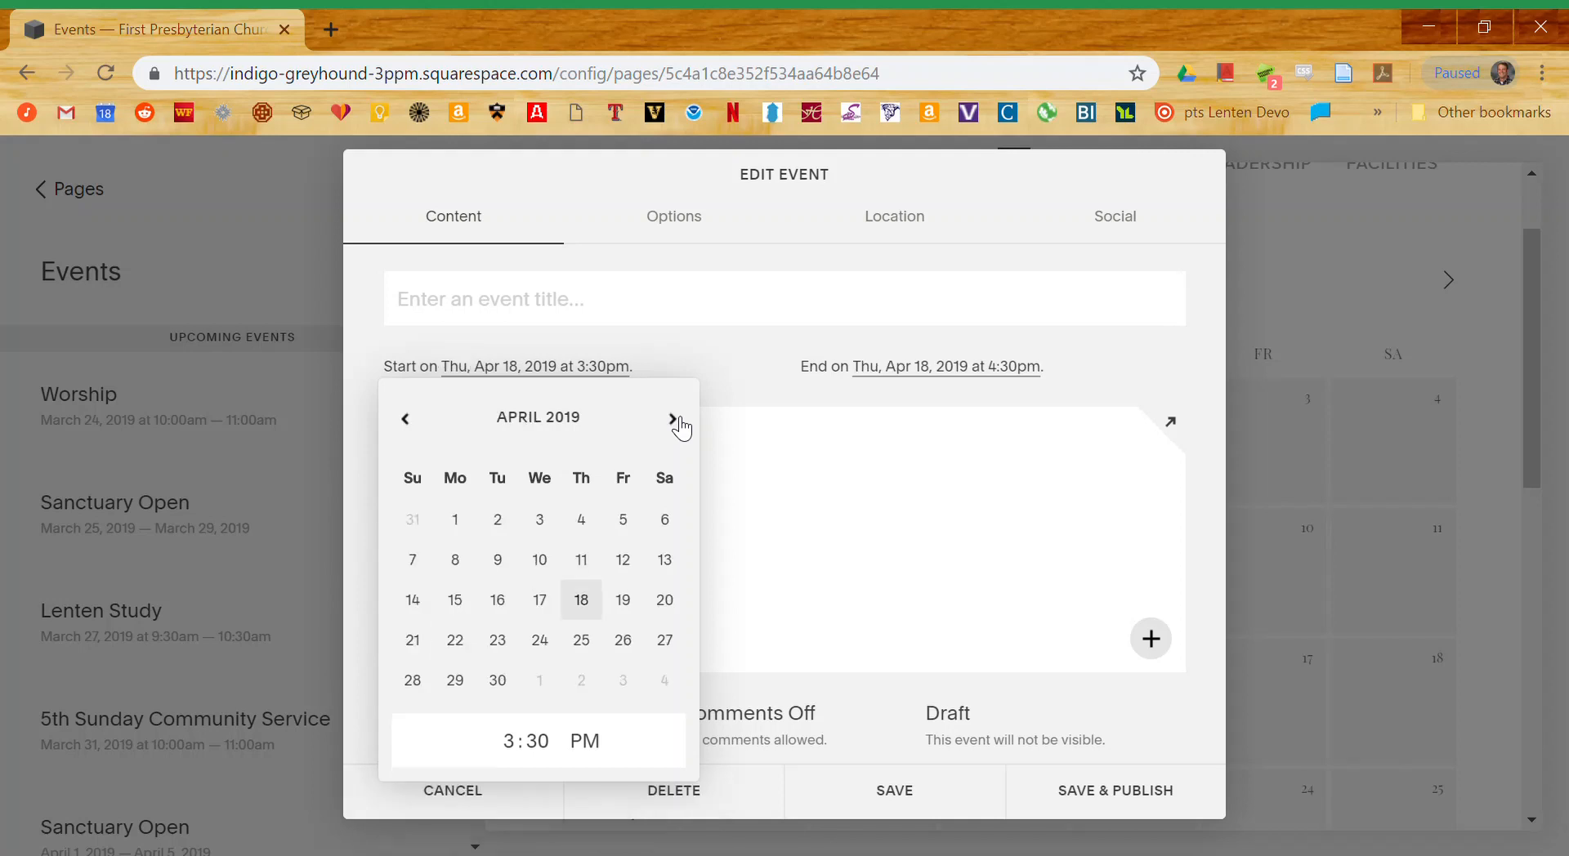
click(675, 420)
click(675, 420)
click(673, 419)
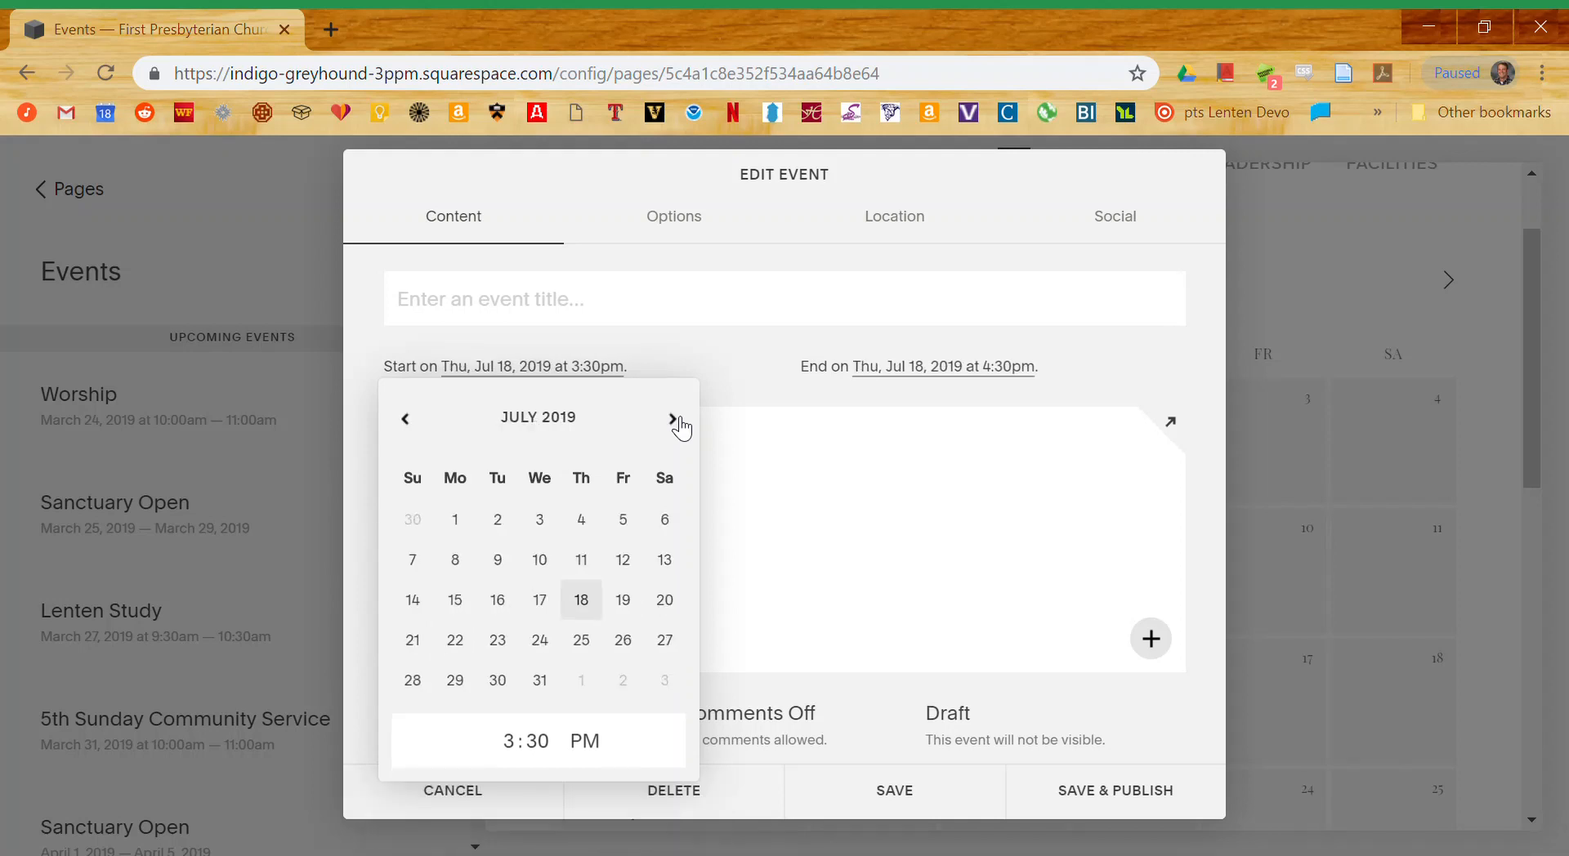
click(674, 419)
click(673, 419)
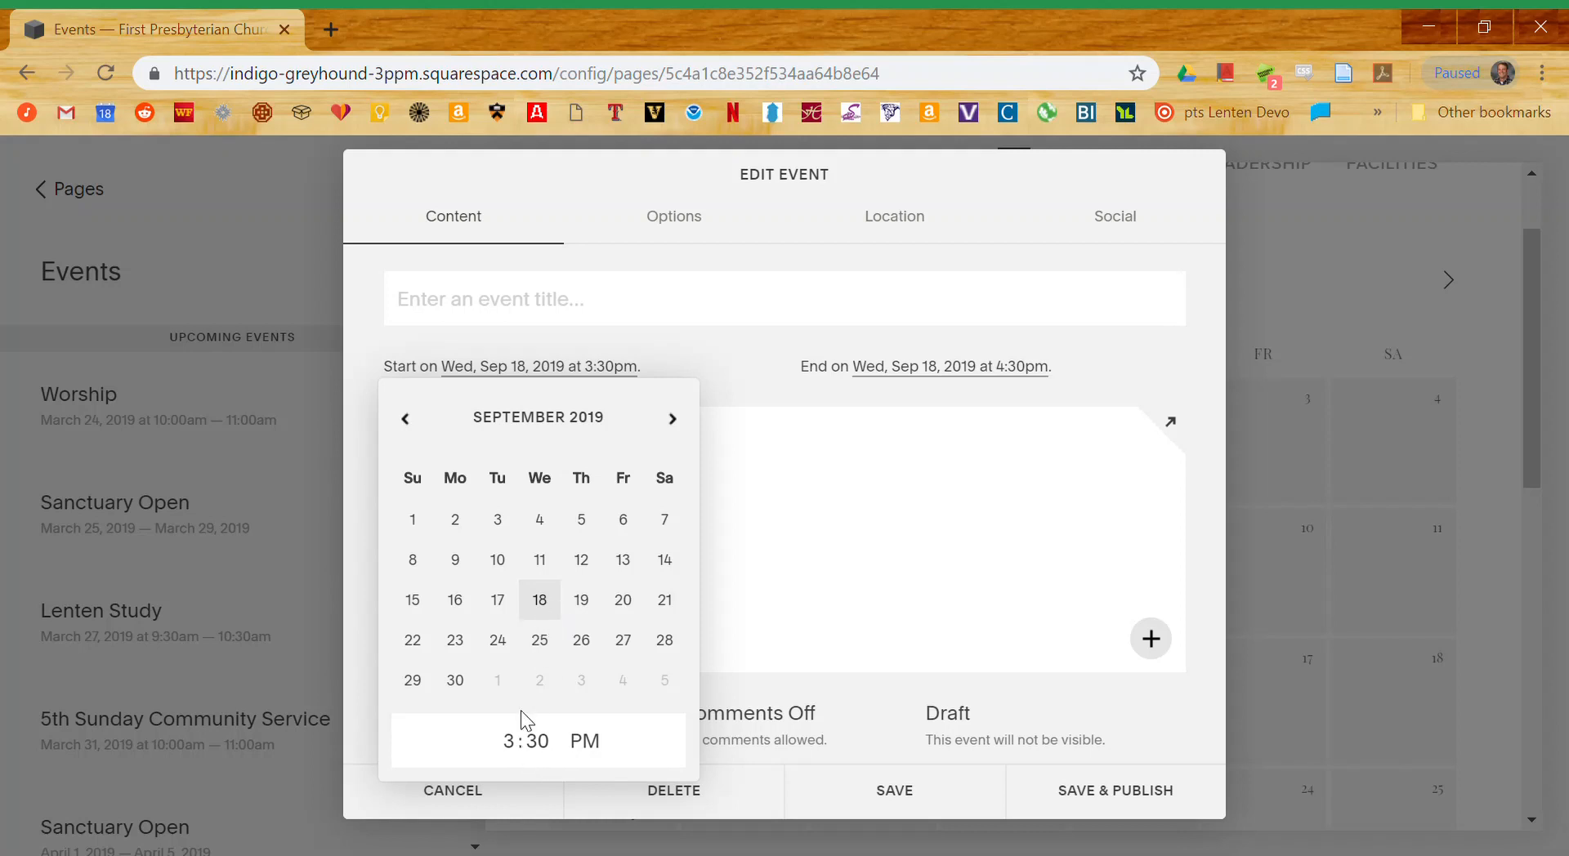
click(525, 760)
text(6)
- Title the new event with "Happy Birthday", the celebrated person's first name and exclamation marks
text(Happy)
text( Birt)
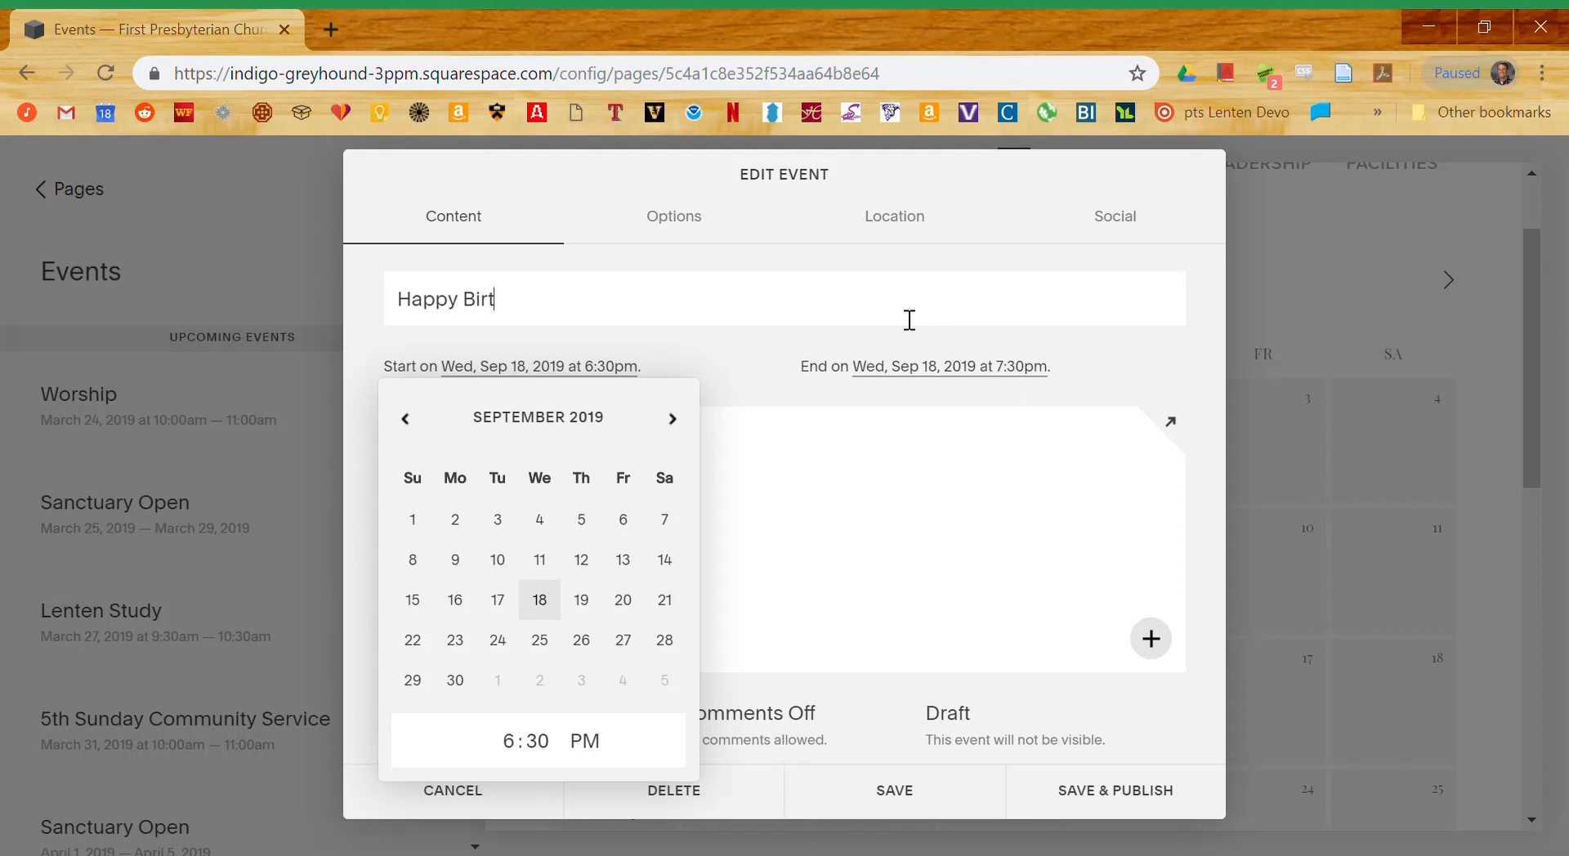
text(hday)
key(BackSpace)
text(ay Marshall!!)
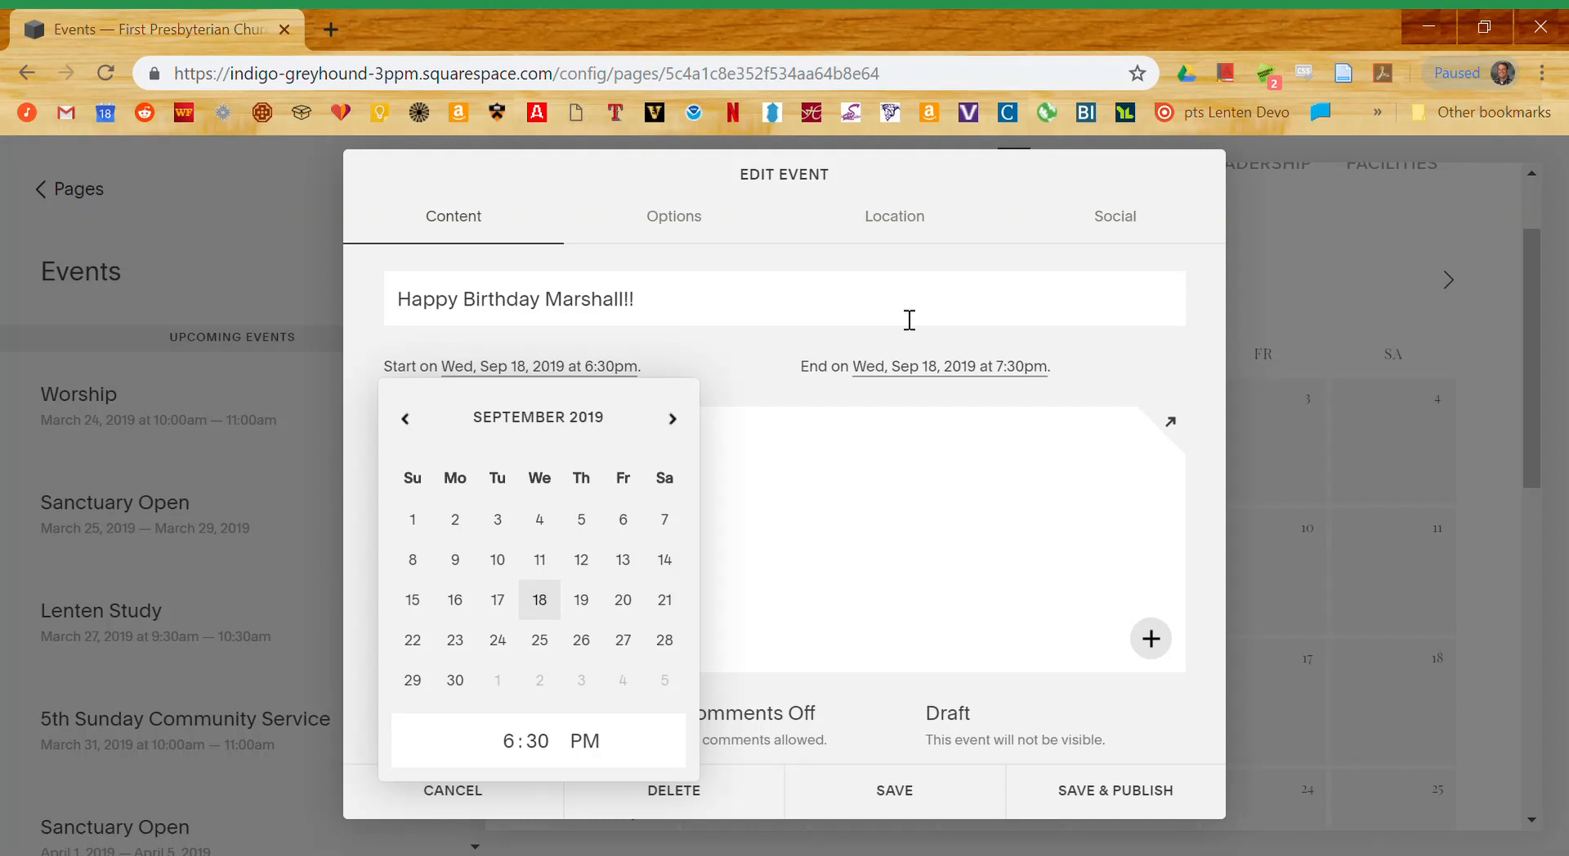
click(928, 459)
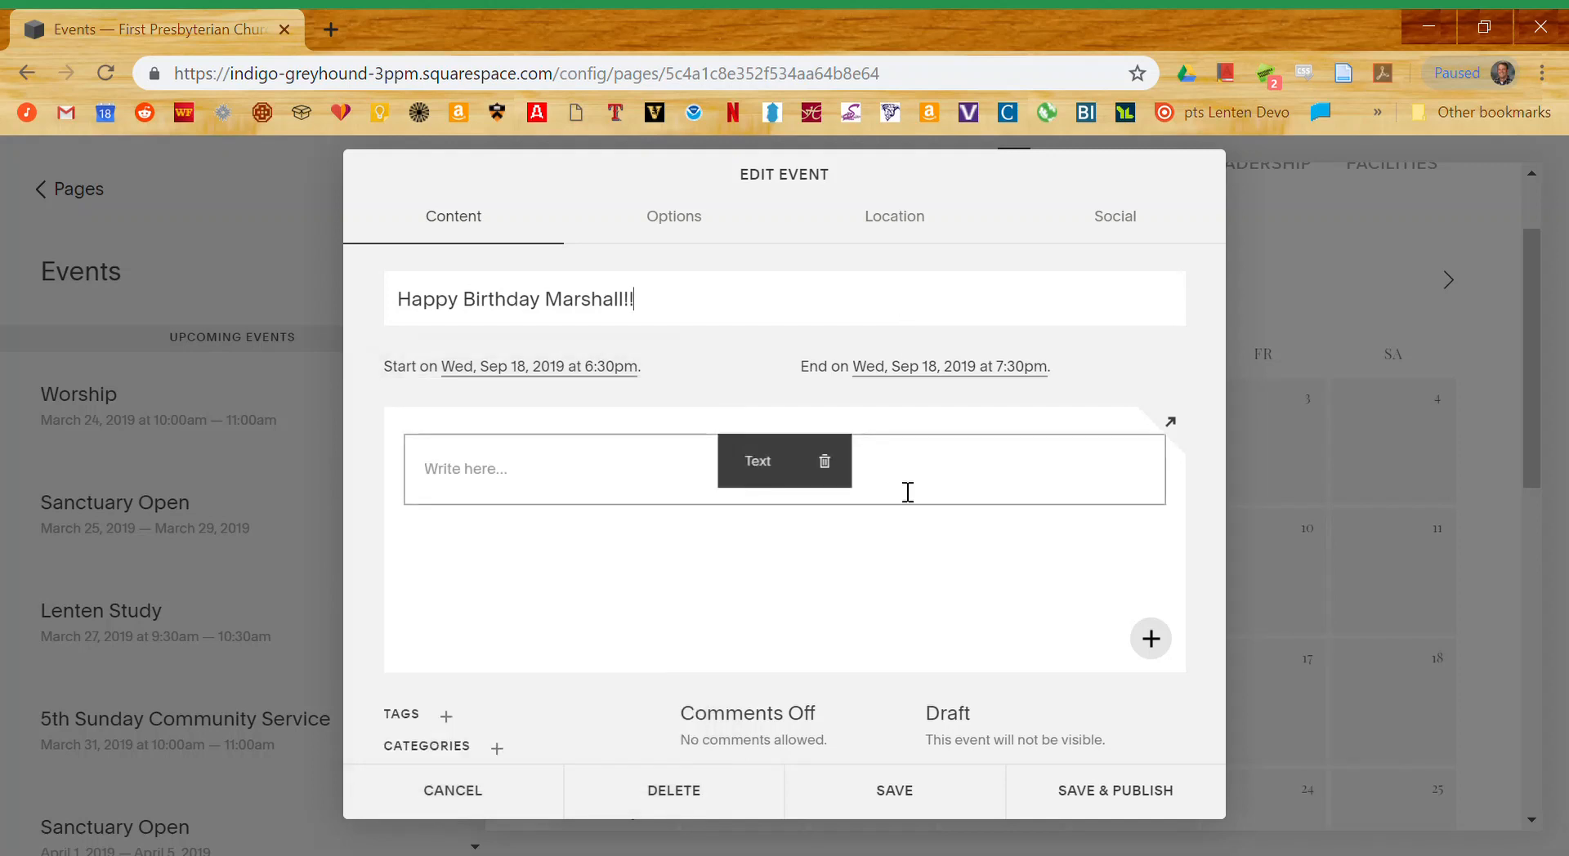
- Write "Pizza Party @ Pizza Foundation" as the event's description
click(588, 489)
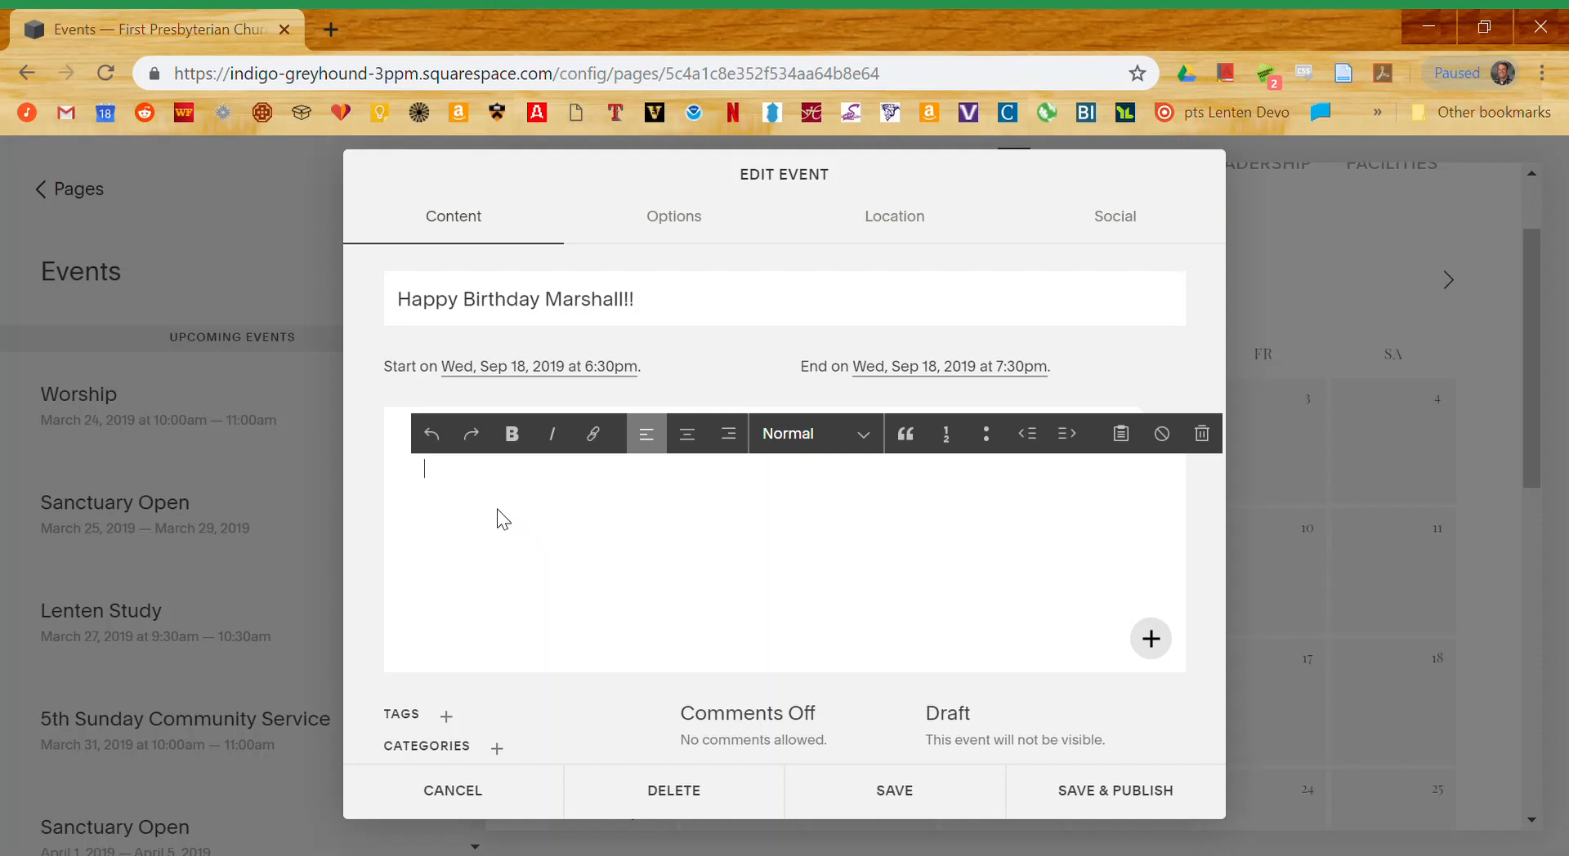
text(Pizza Party @ Pizza Foundation)
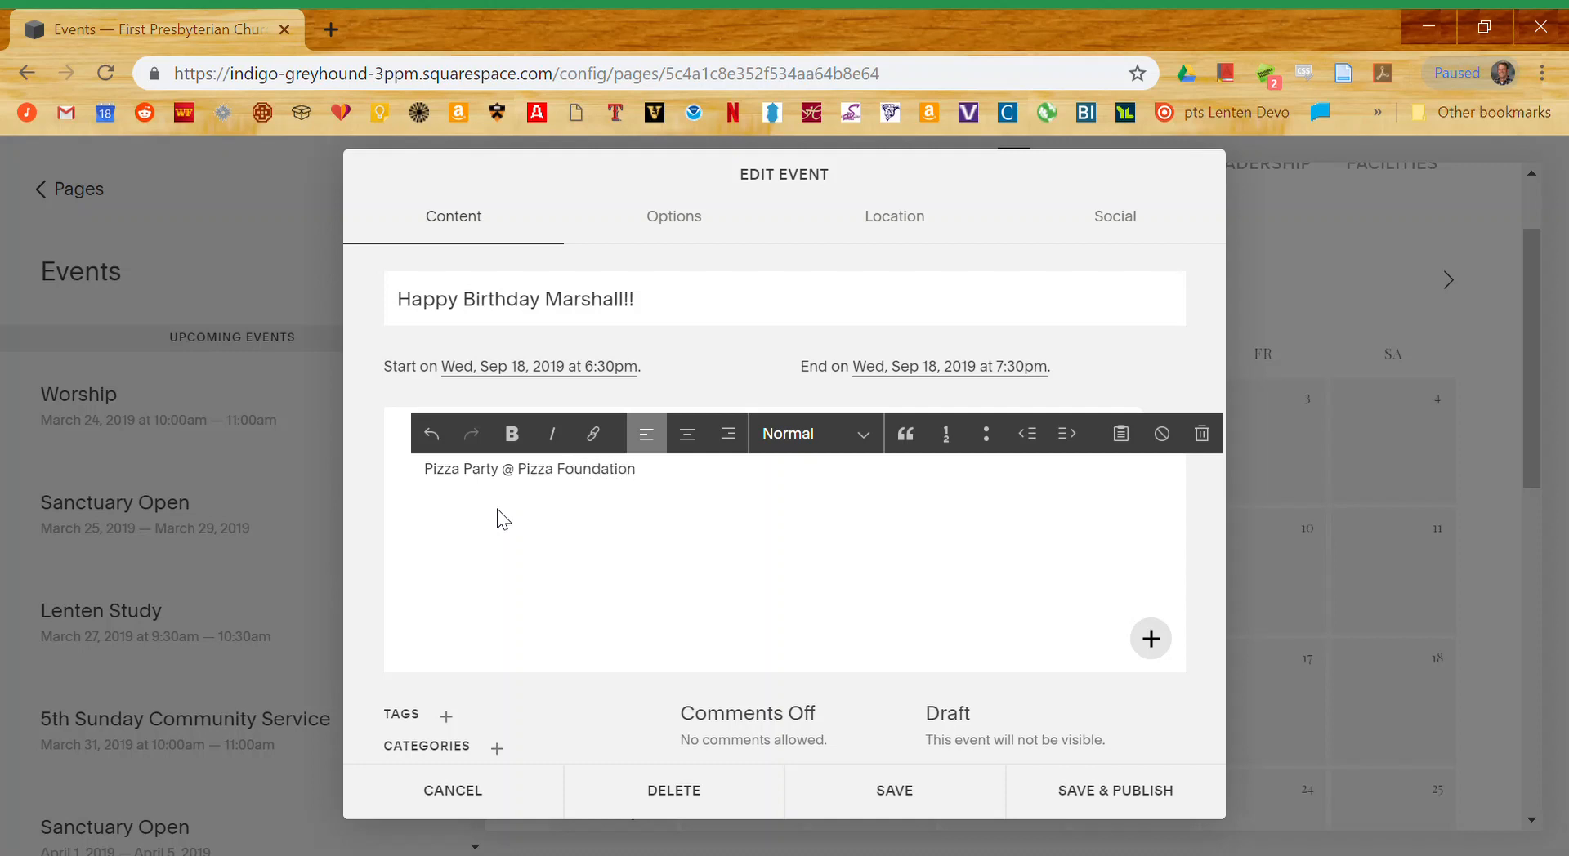
click(919, 525)
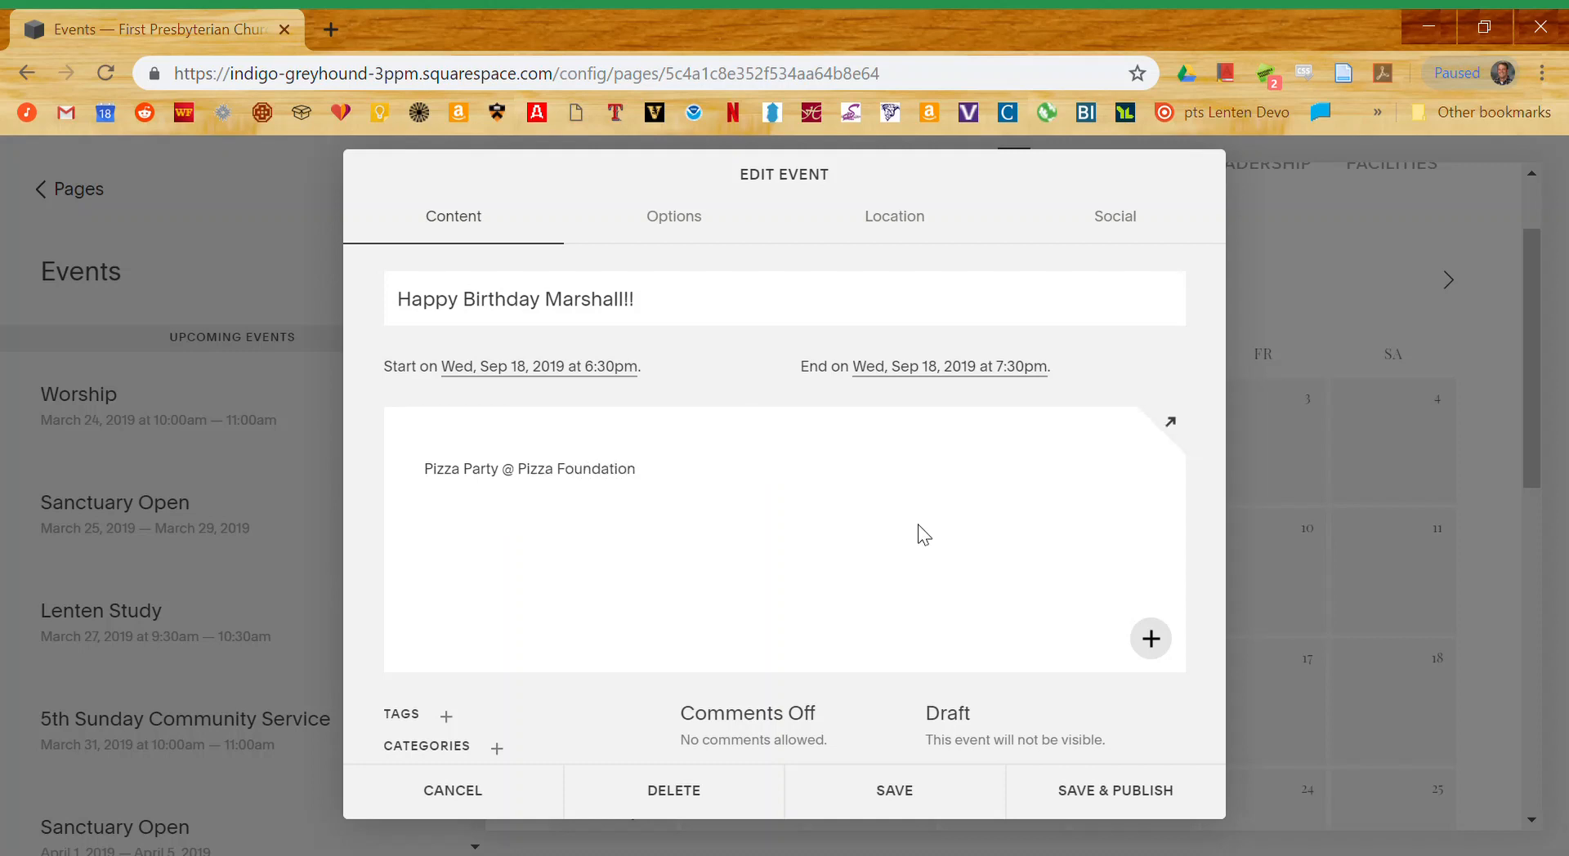
- Try to upload a thumbnail image for the event, repeating the attempt and dismissing each error
click(686, 221)
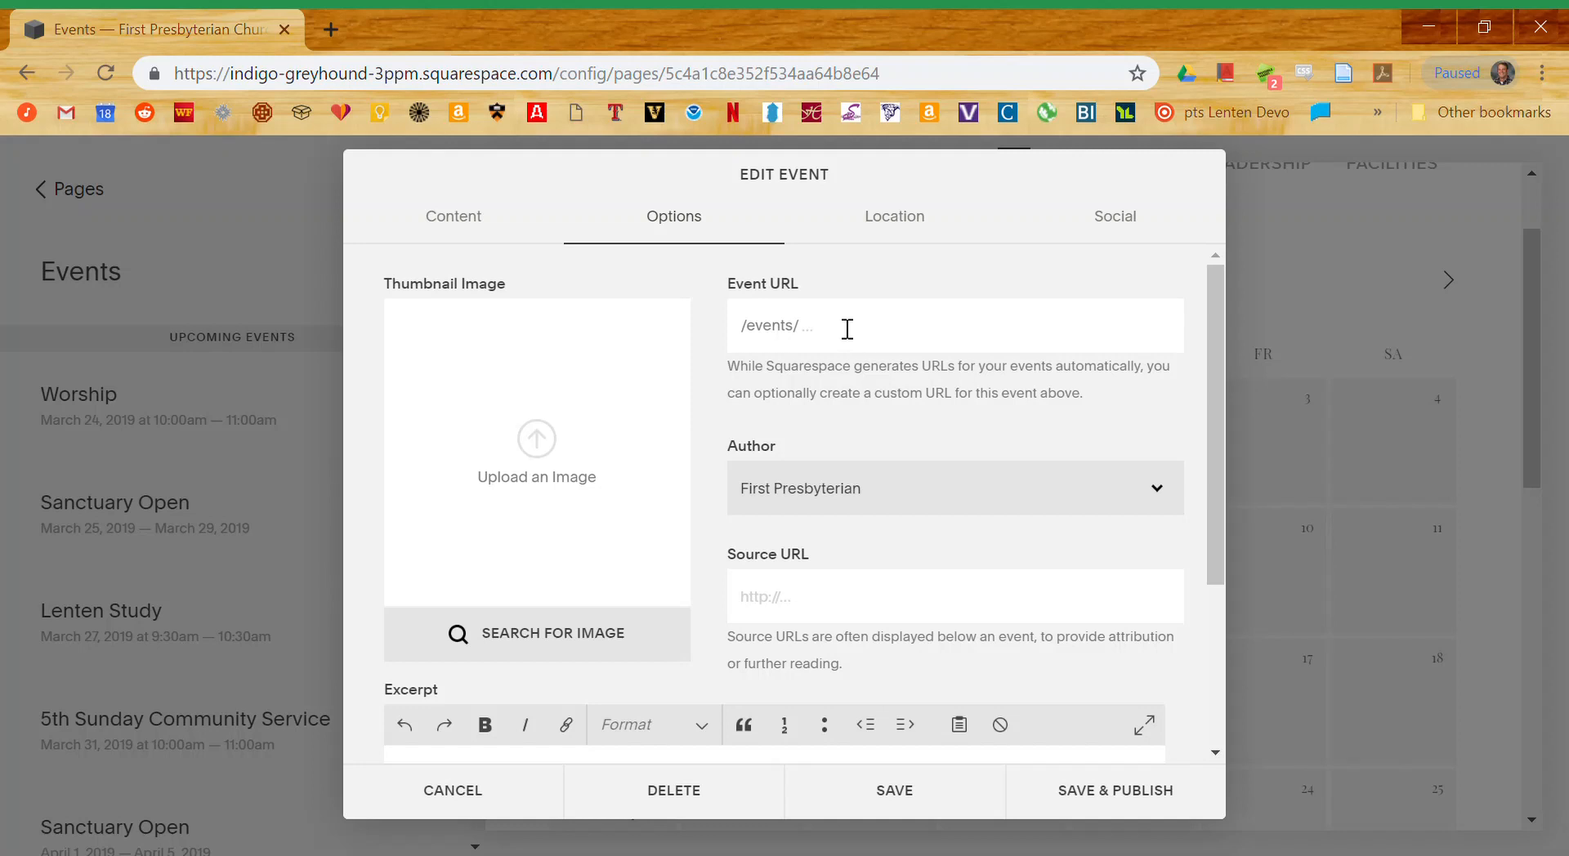
scroll(854, 331, down, 1)
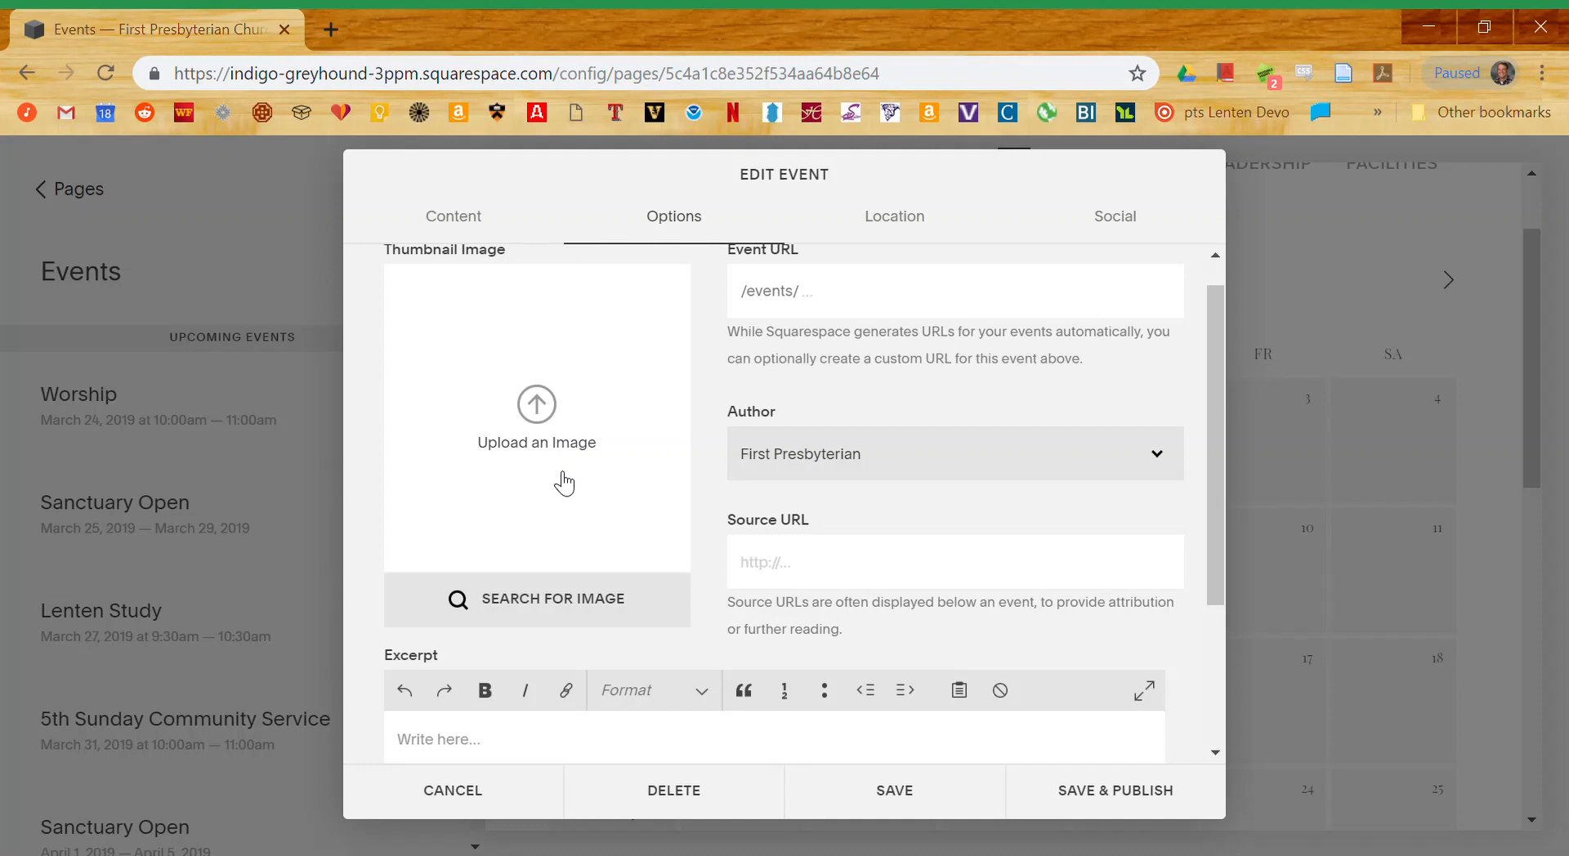
scroll(572, 548, up, 1)
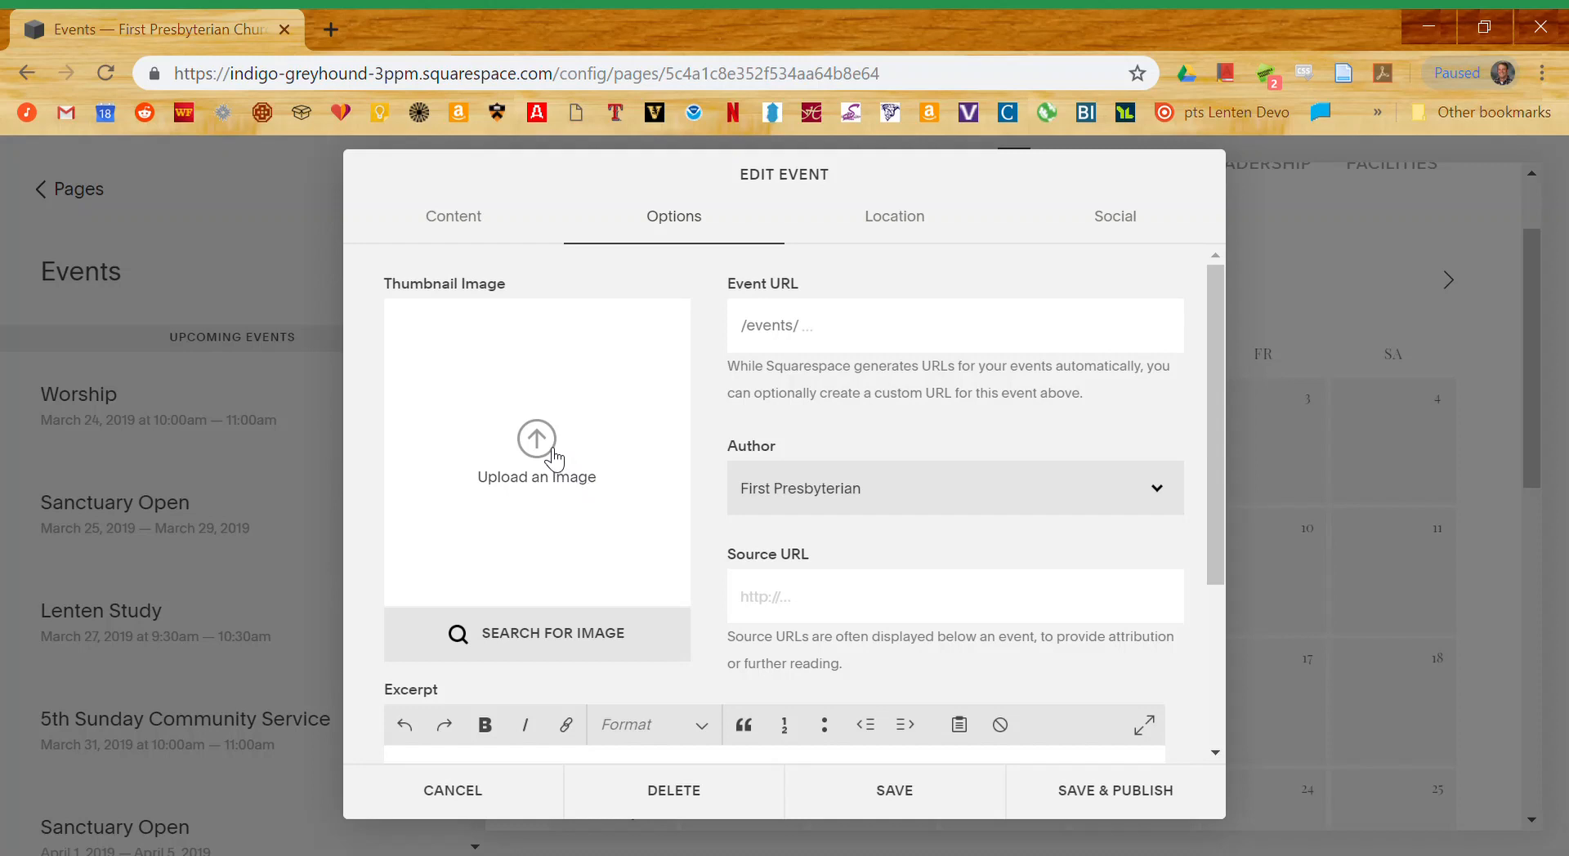
click(552, 450)
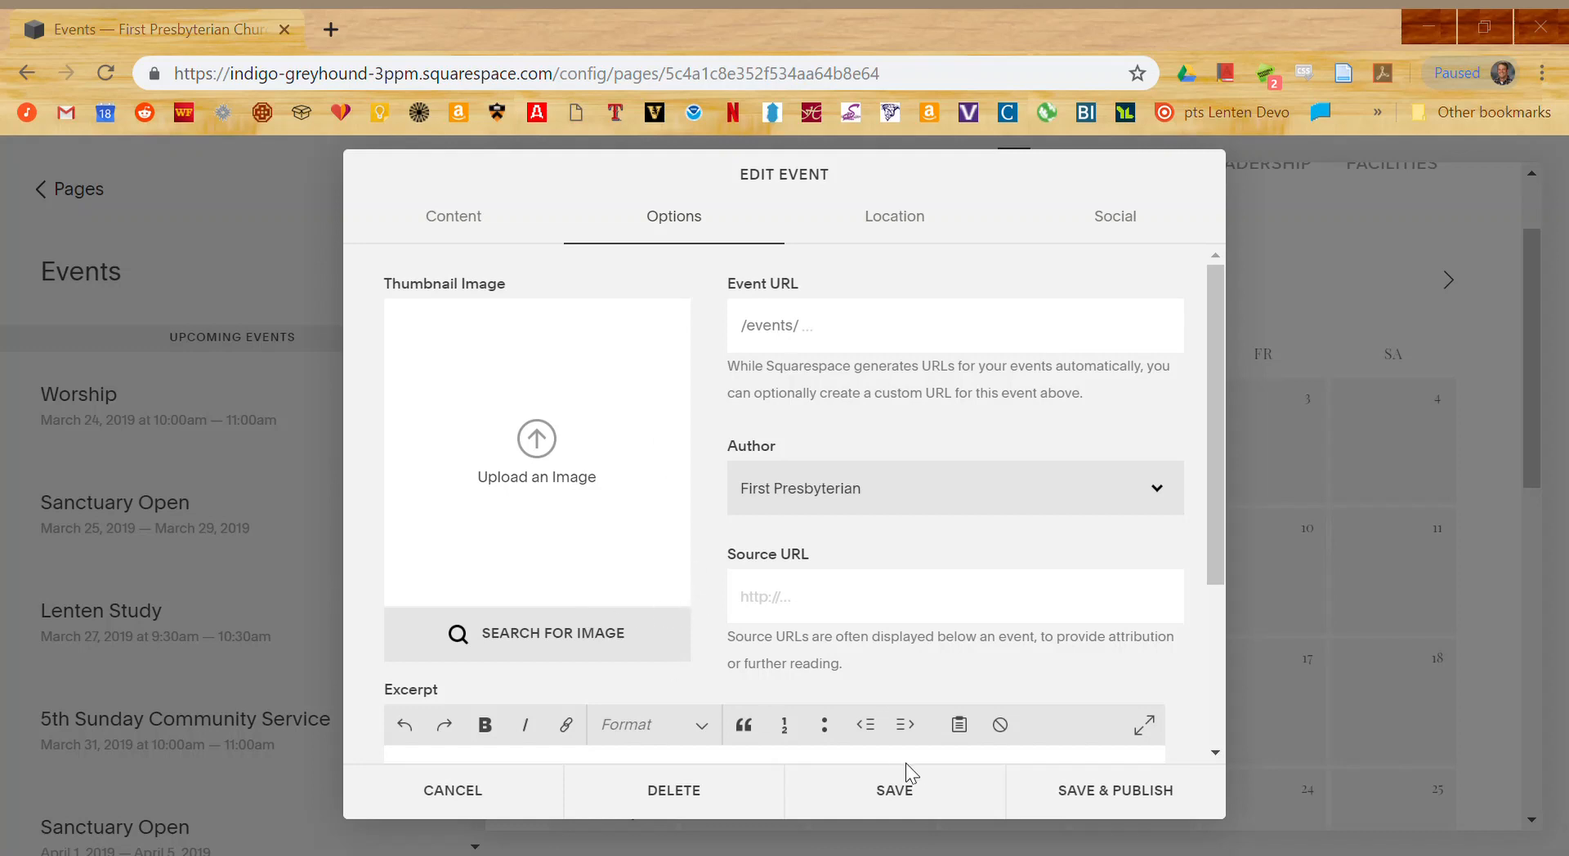
click(933, 824)
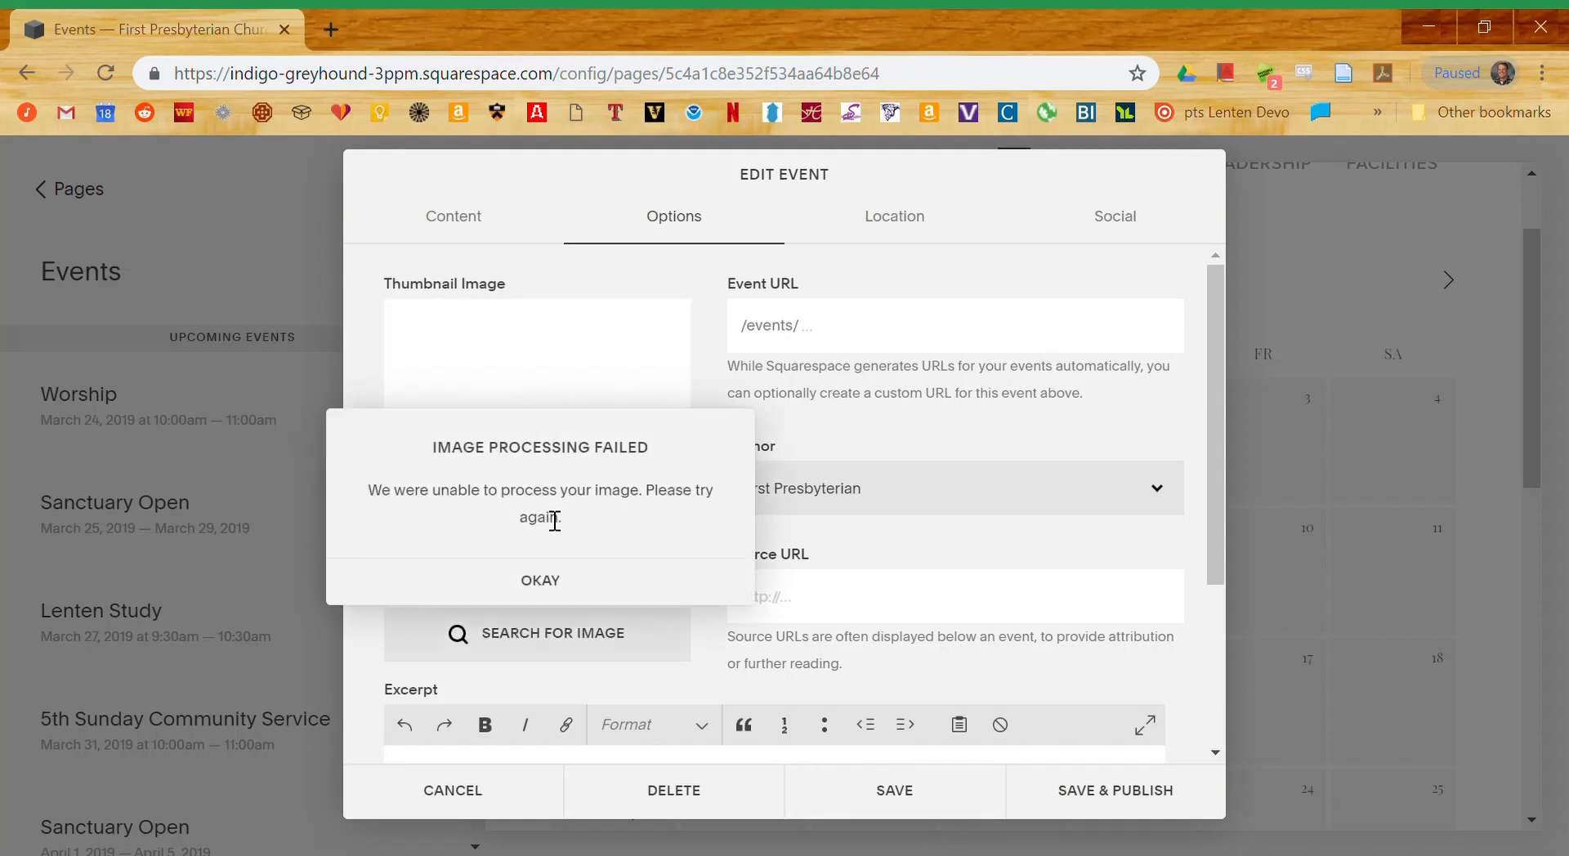
click(552, 589)
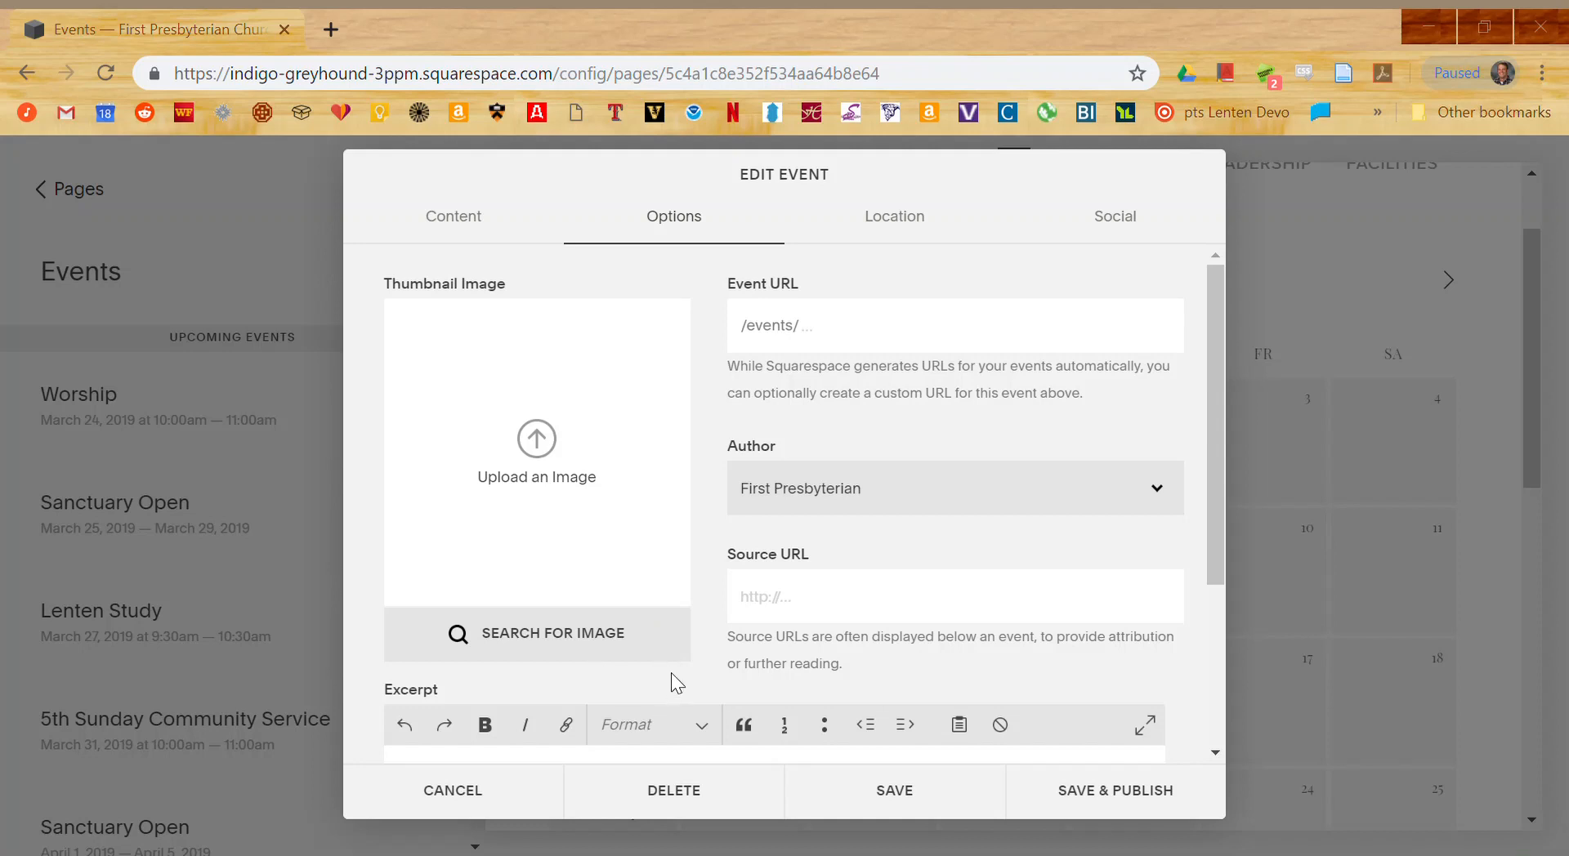
click(949, 839)
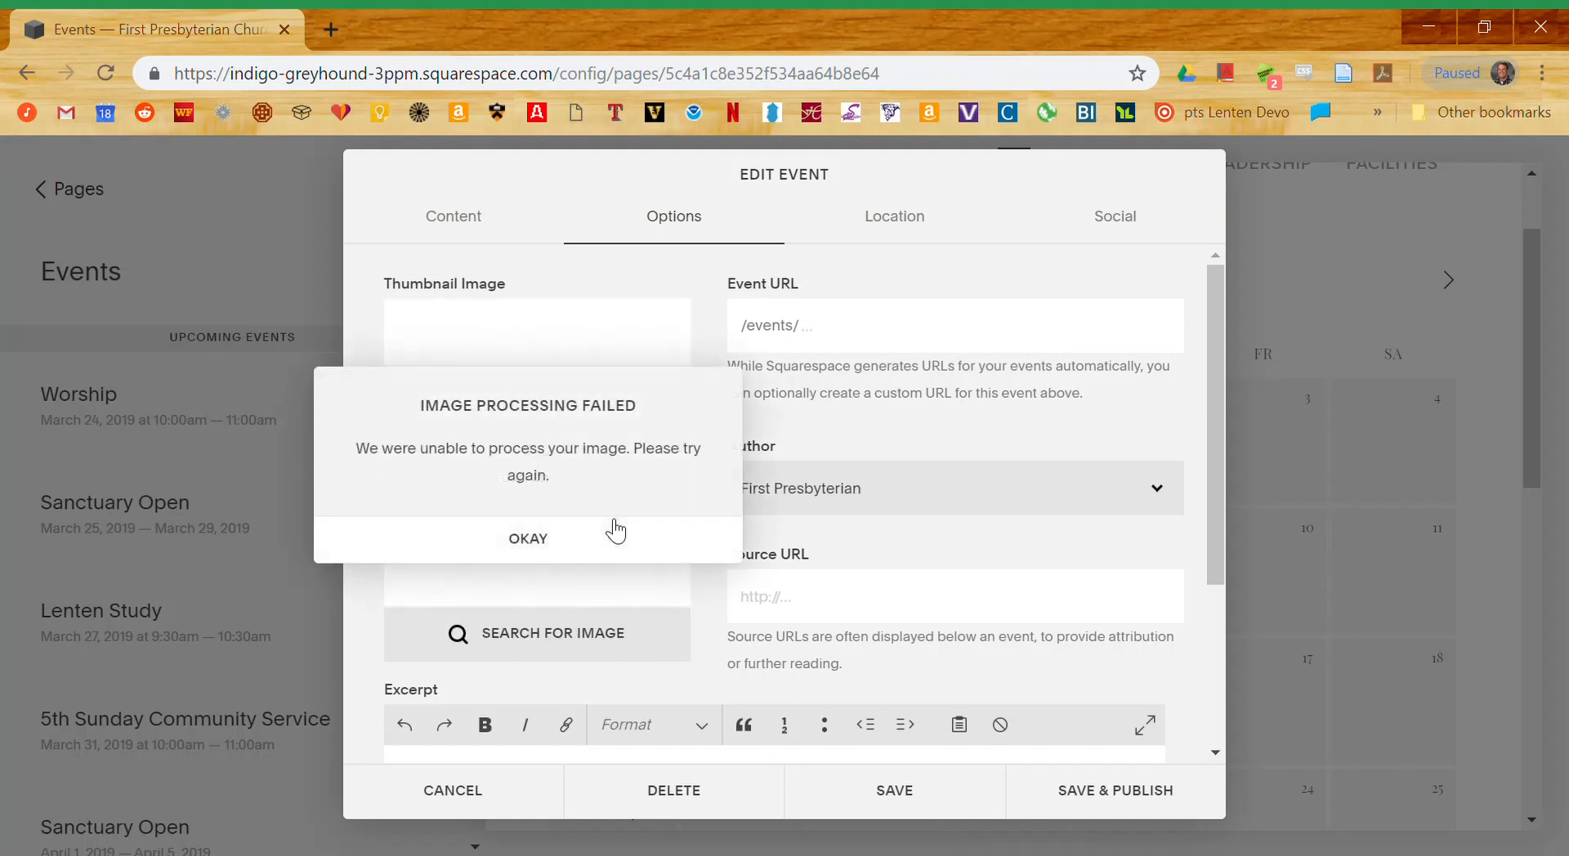
click(613, 539)
click(533, 437)
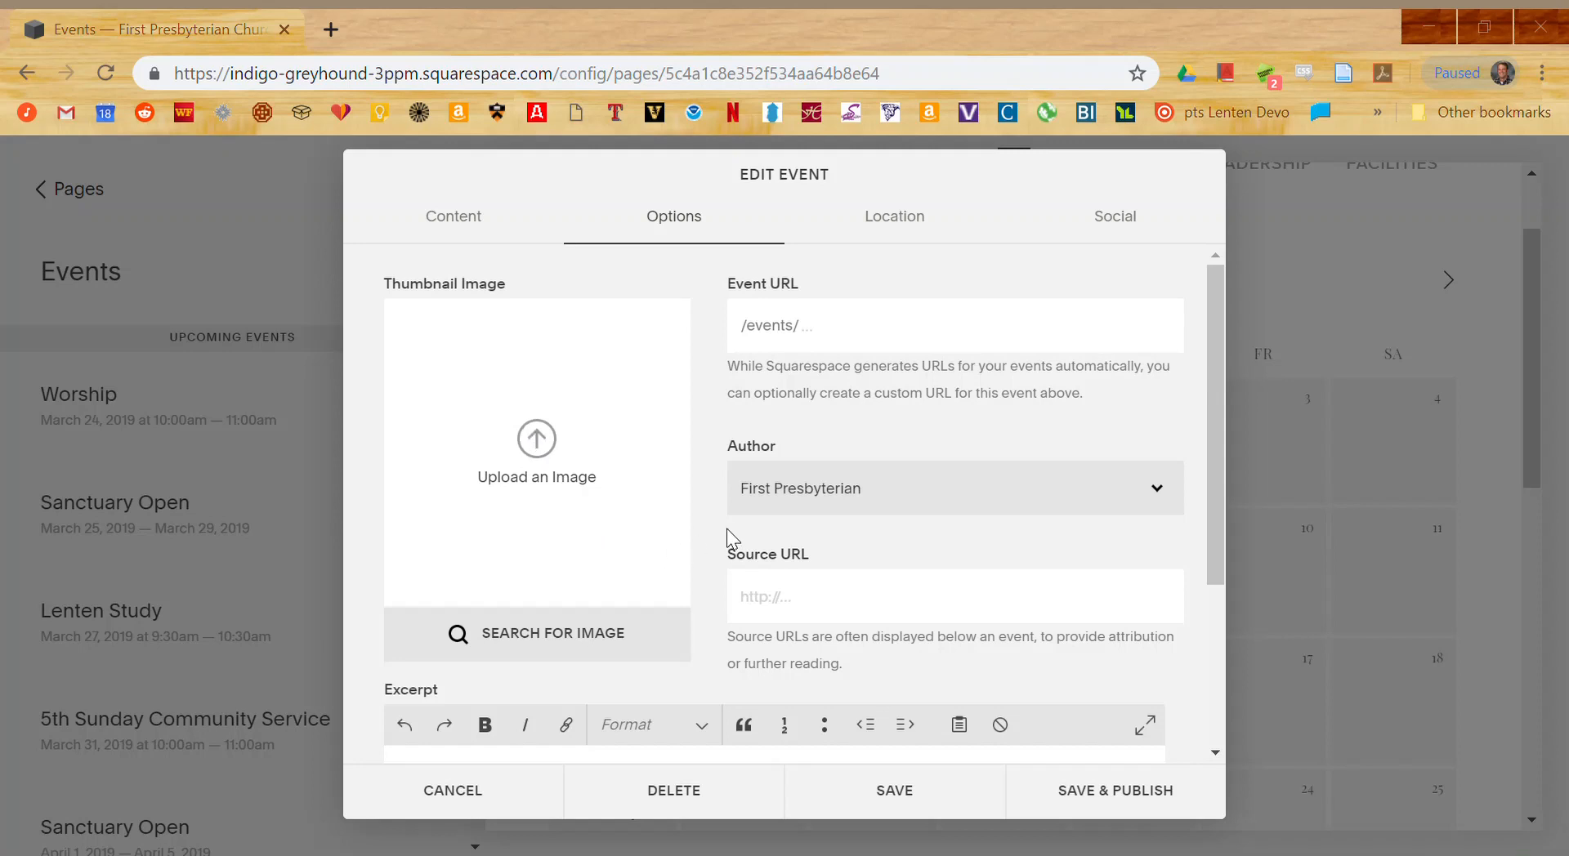
click(909, 819)
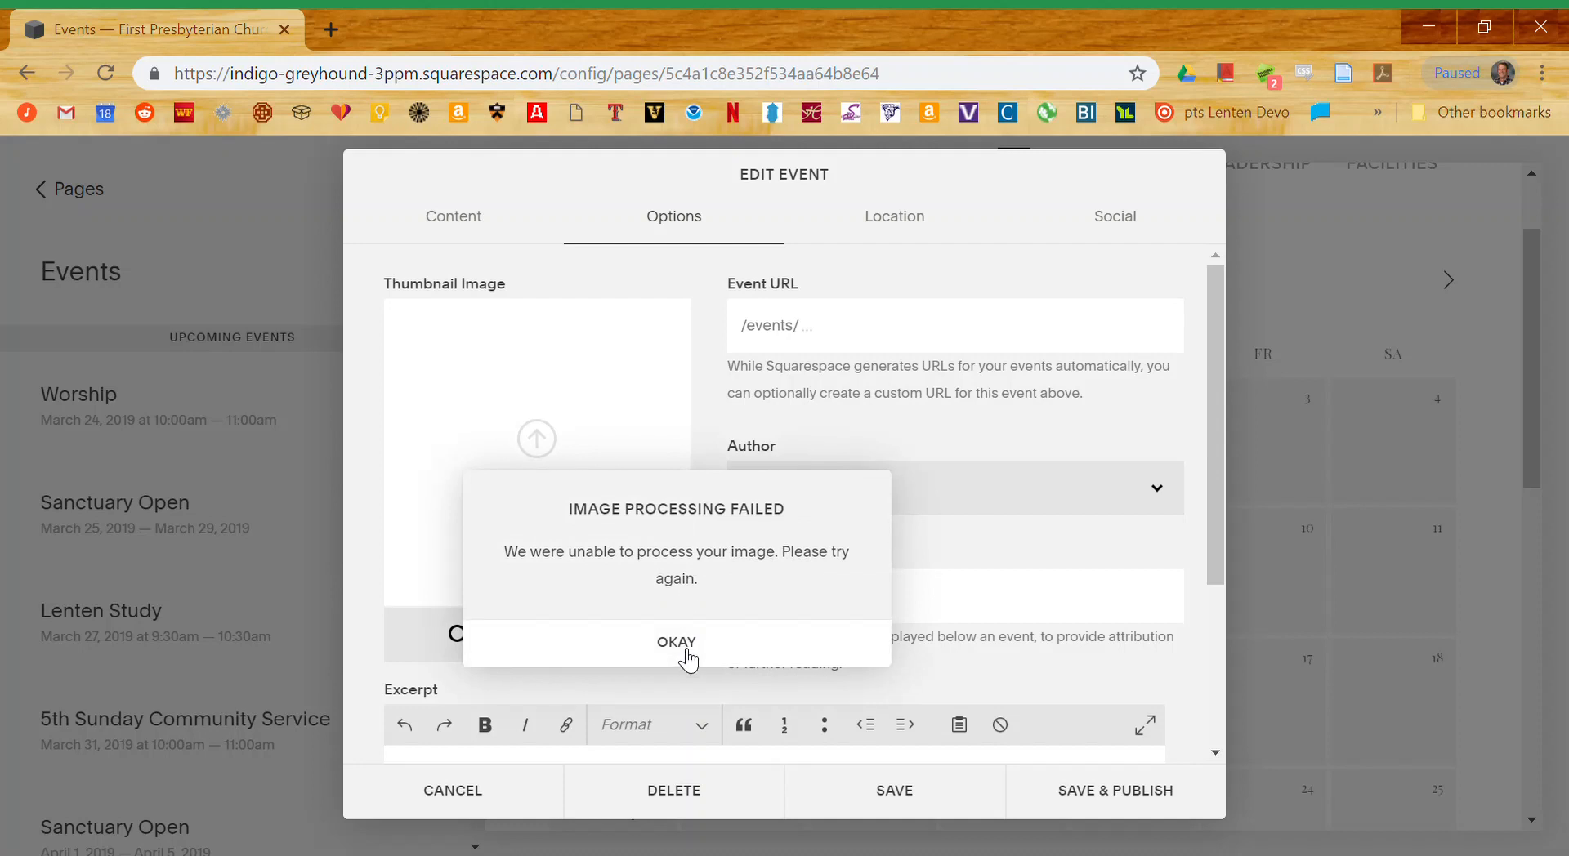
click(677, 643)
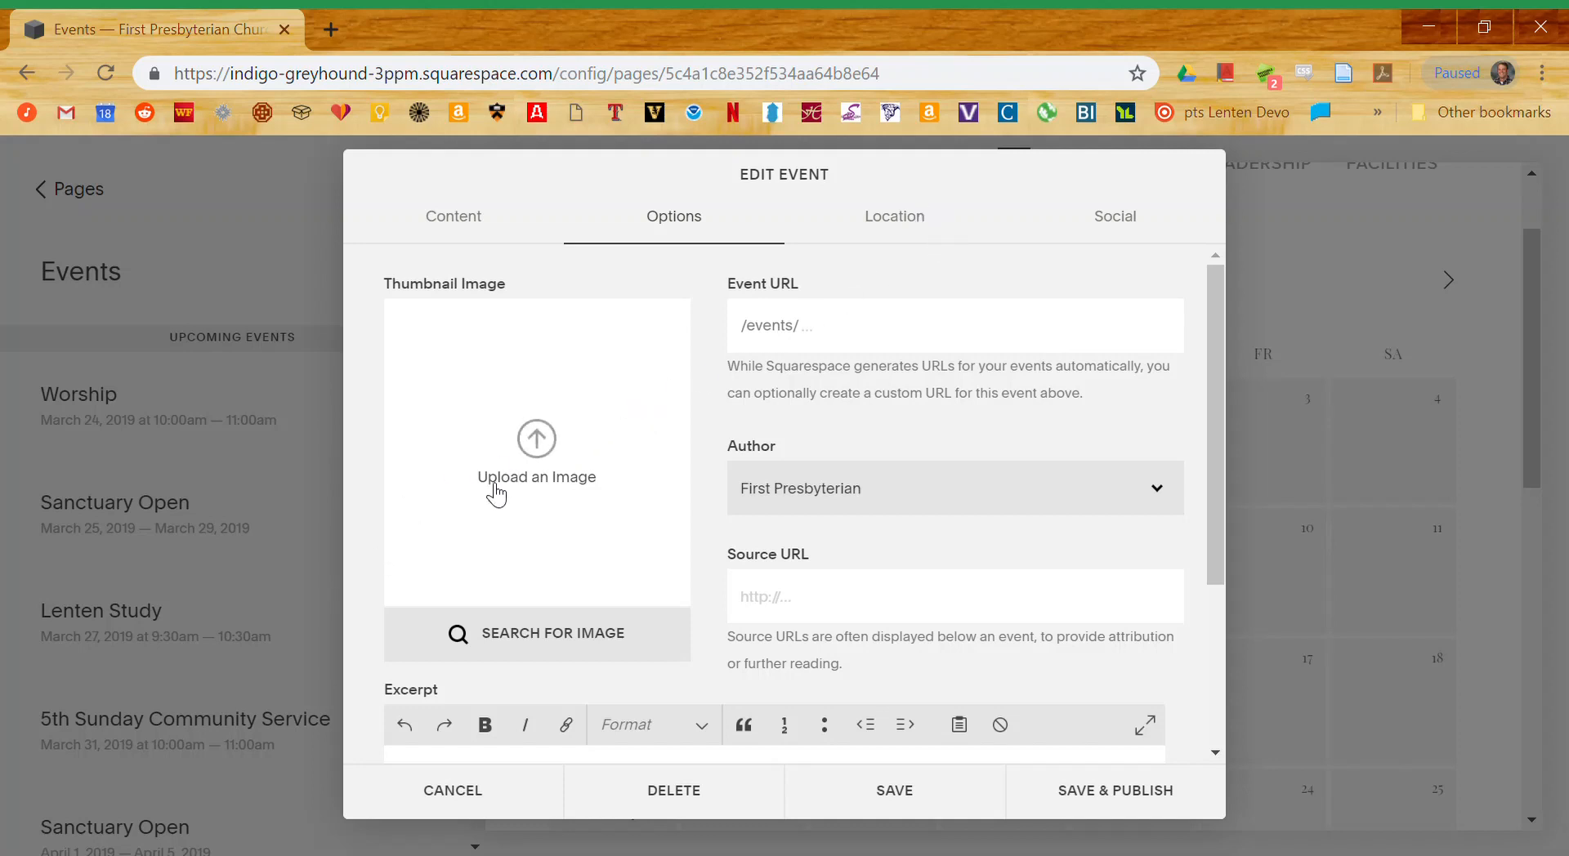
- Enter Pizza Foundation as the event location's business name and fill in its city, state and zip
click(918, 236)
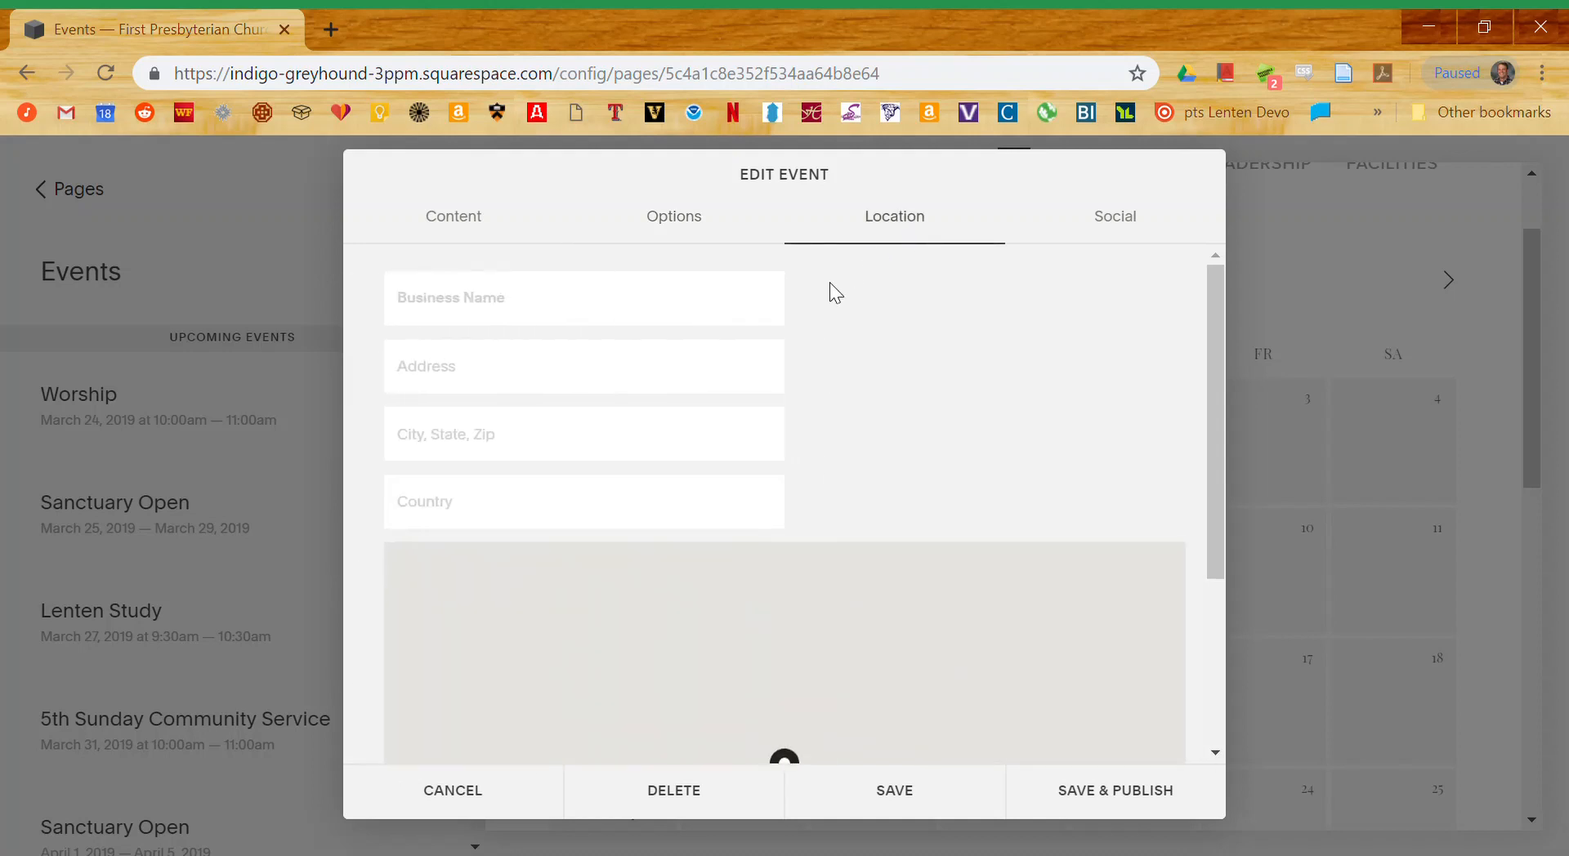
click(585, 317)
text(P)
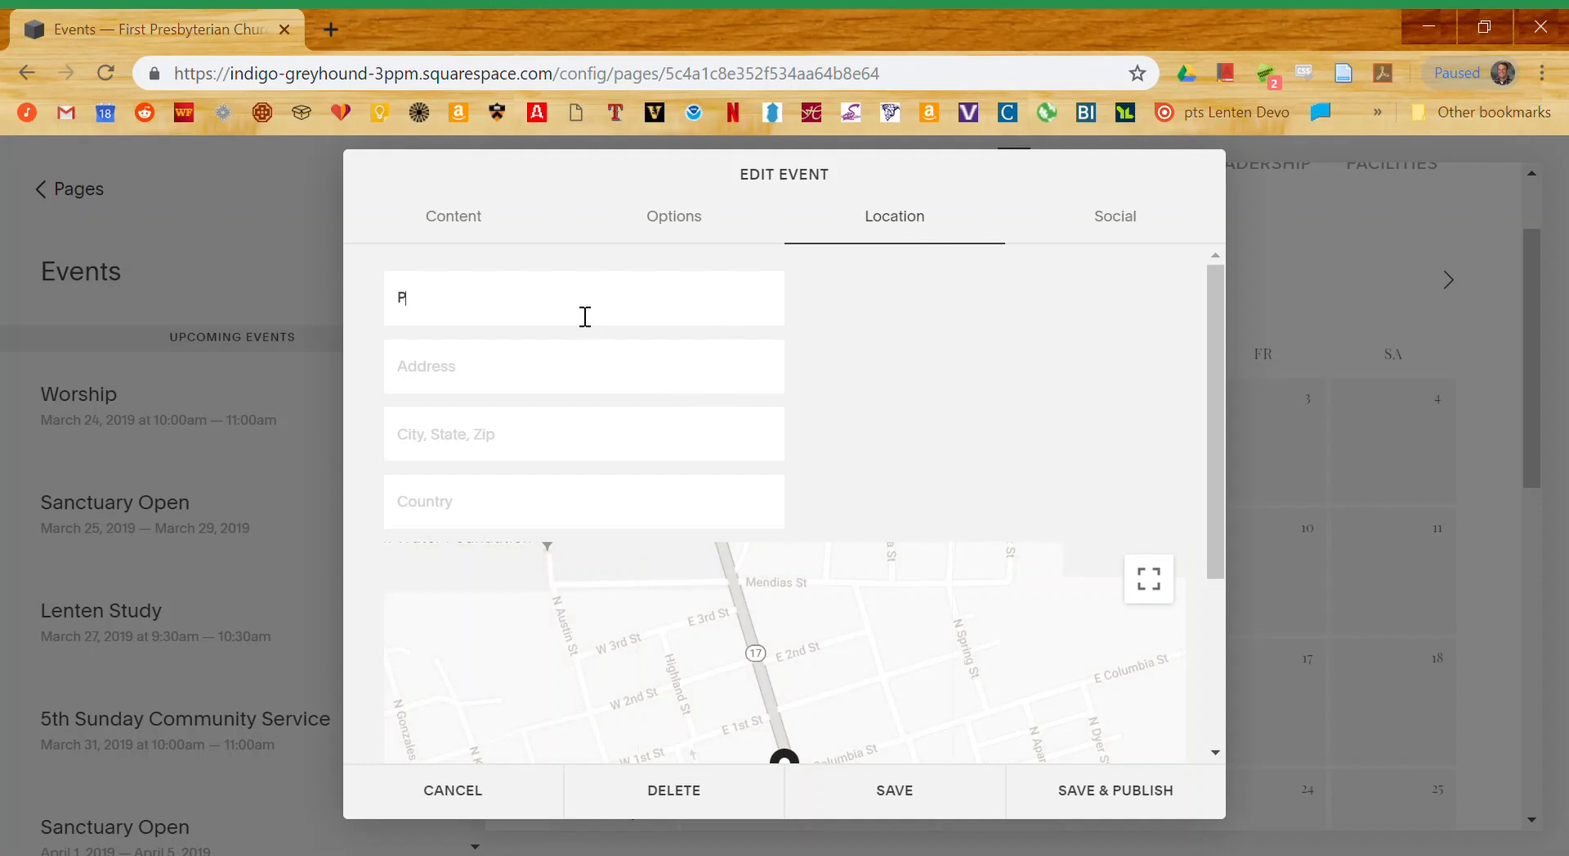
text(izza Foundation)
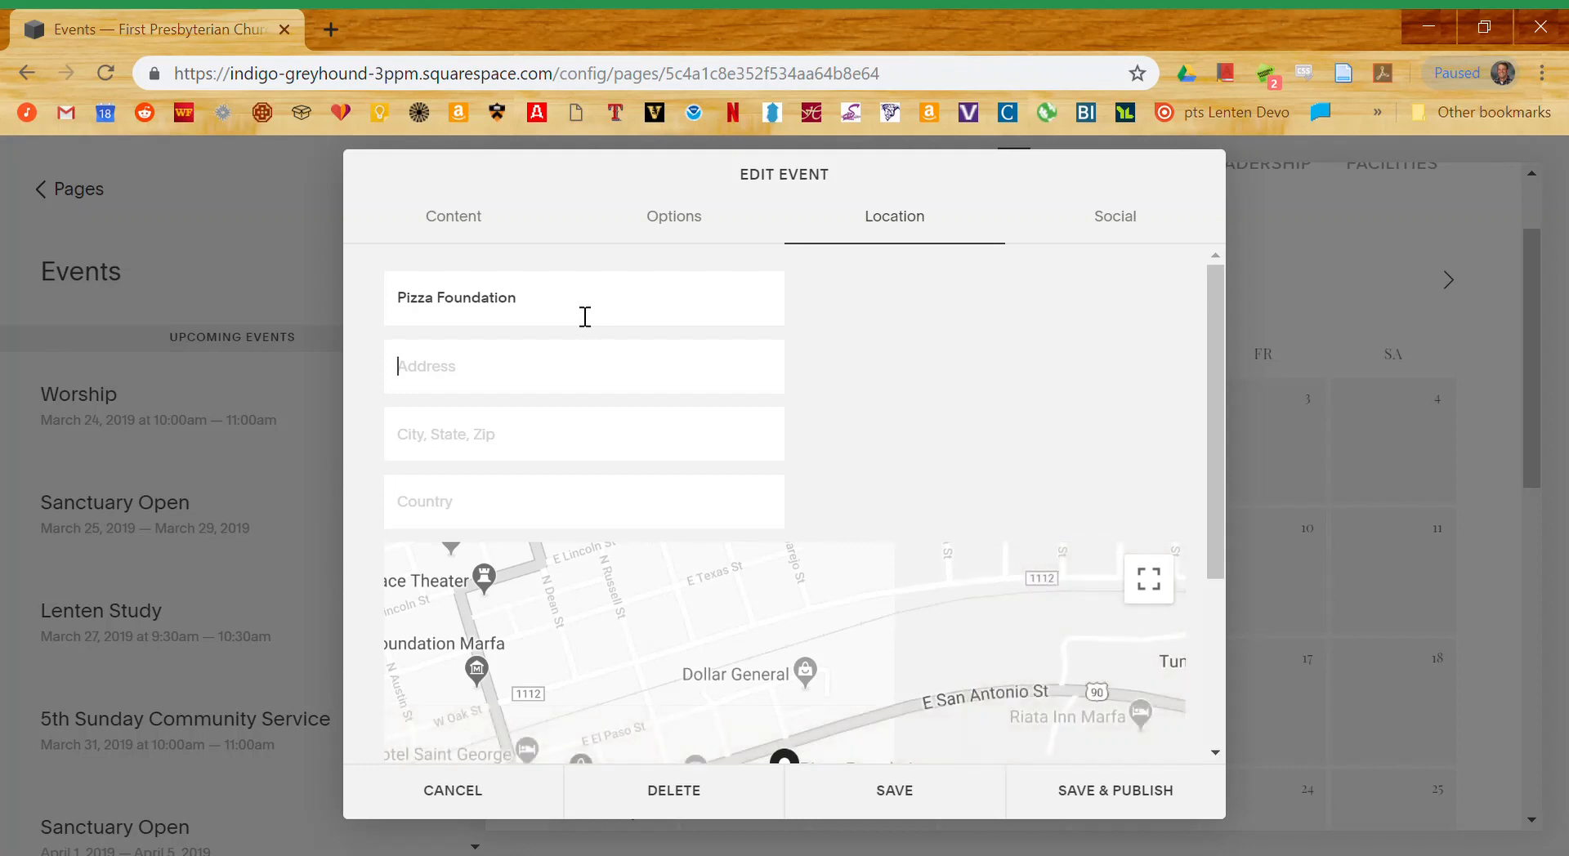
click(570, 436)
text(Marfa, TX 79843)
- Move the location marker onto Pizza Foundation on the map and show that place's details
scroll(940, 516, down, 4)
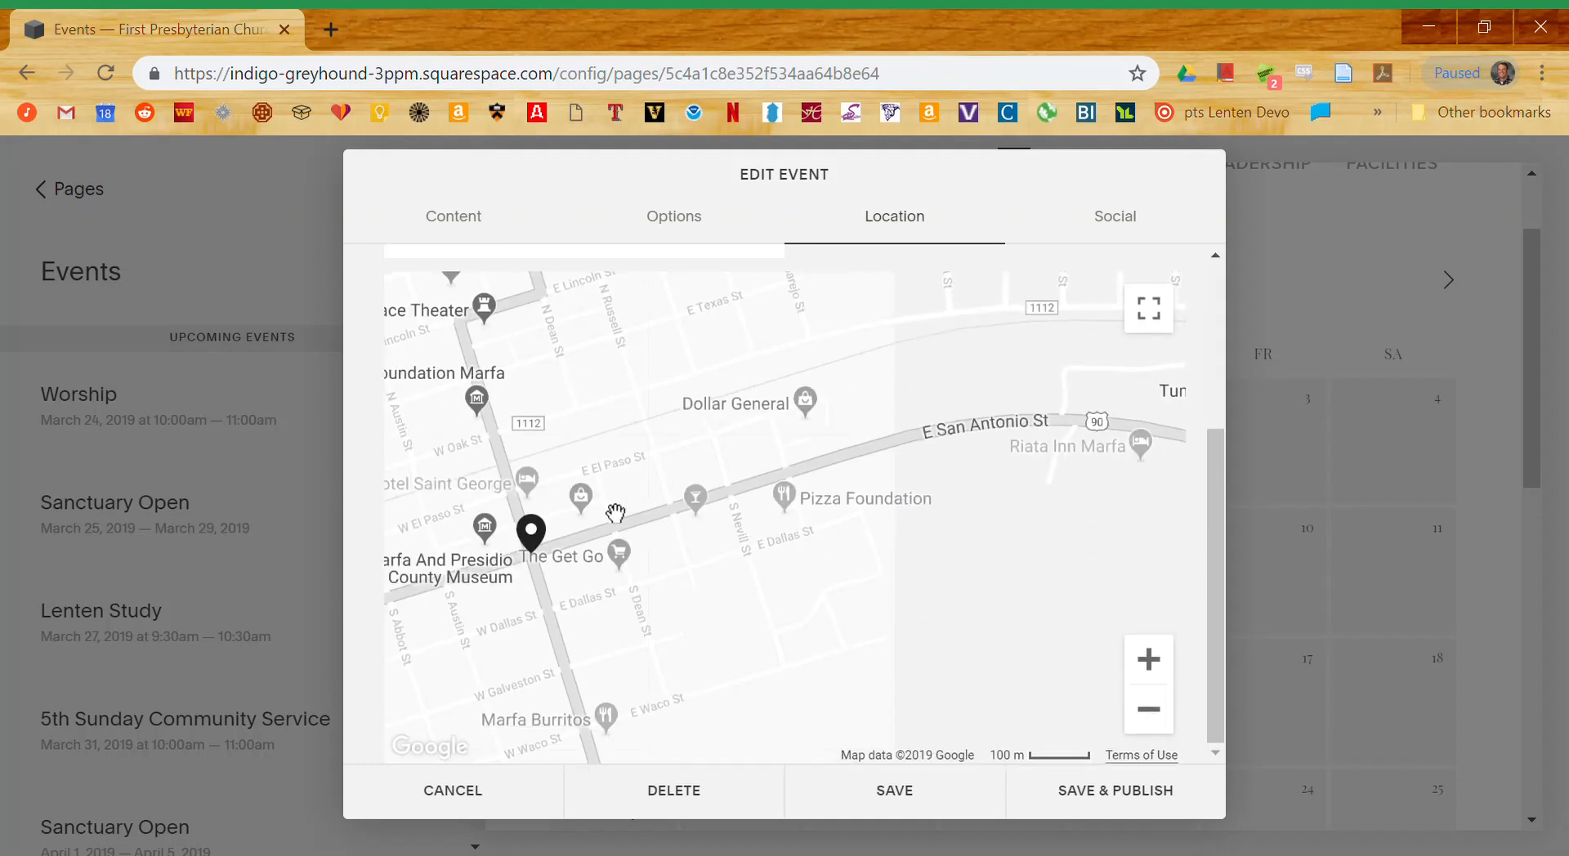
mouse_move(531, 529)
mouse_down()
mouse_move(766, 490)
mouse_move(794, 505)
mouse_up()
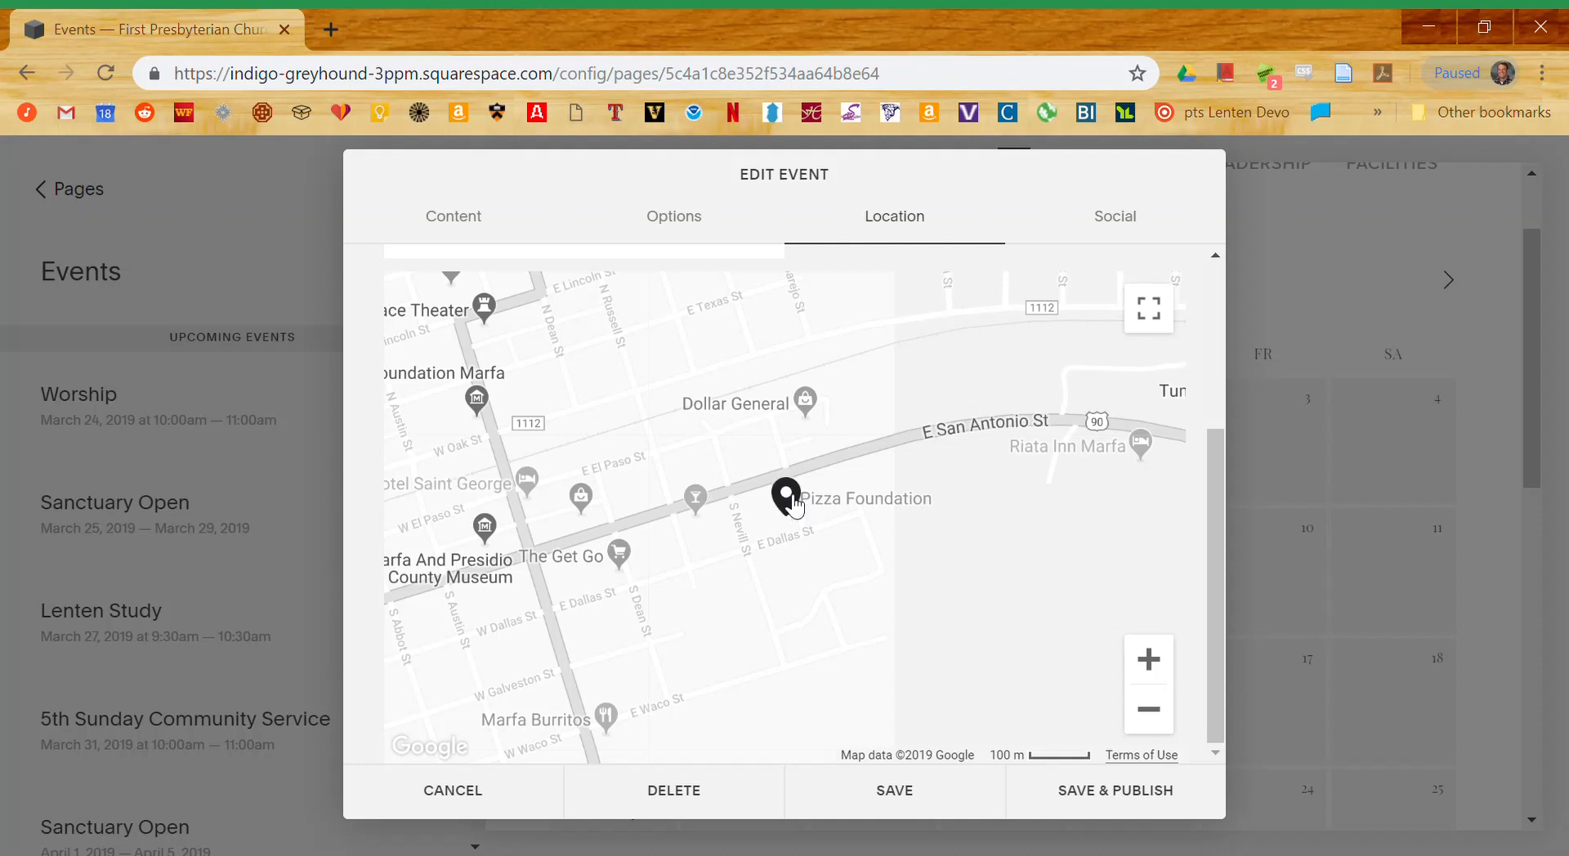
click(851, 498)
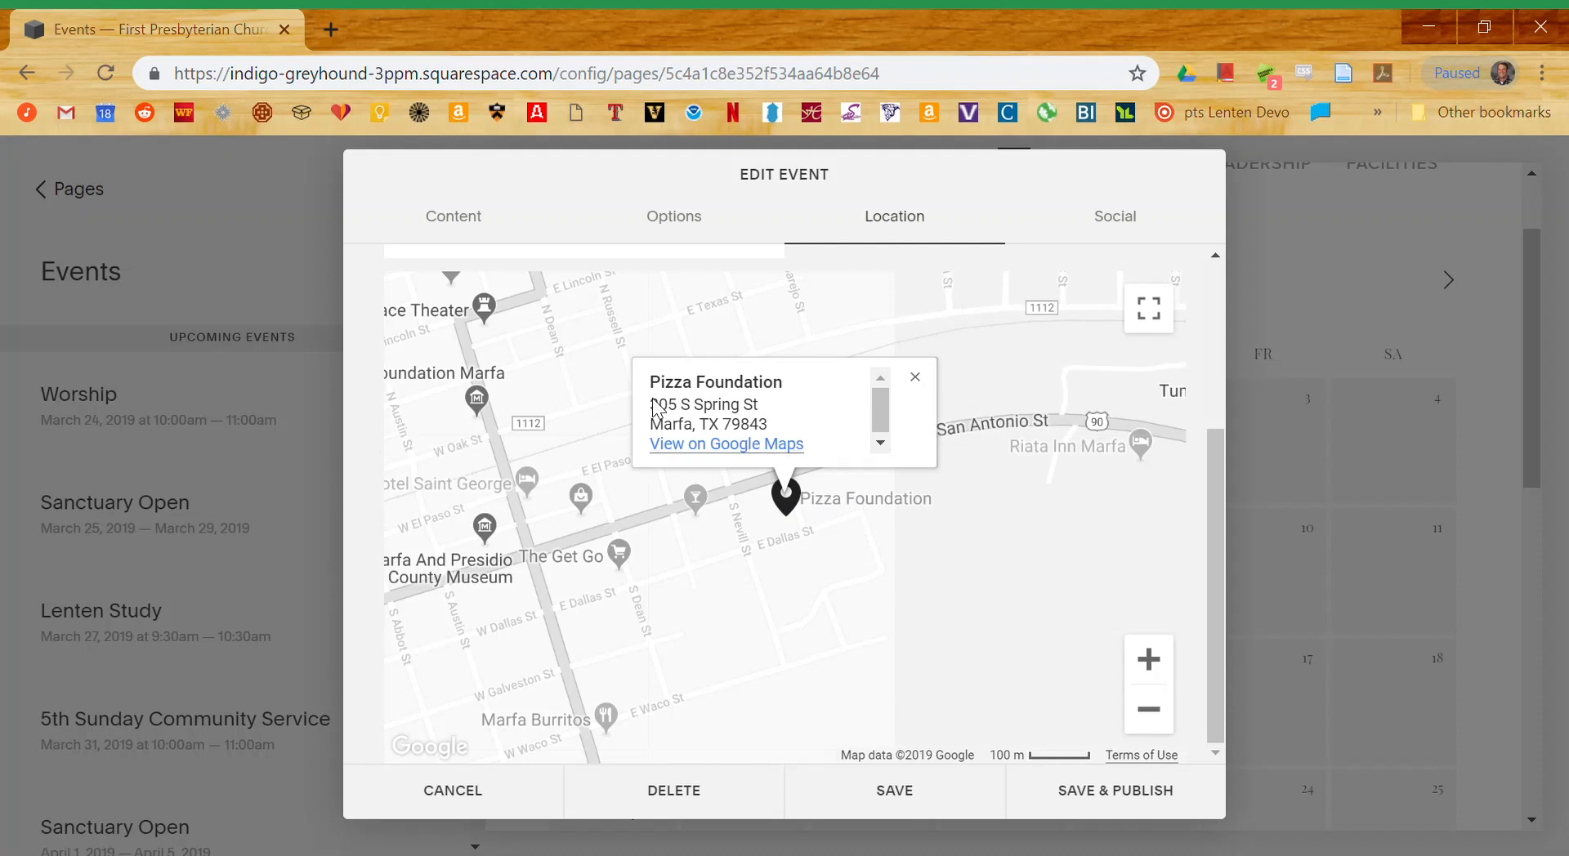
scroll(958, 497, up, 2)
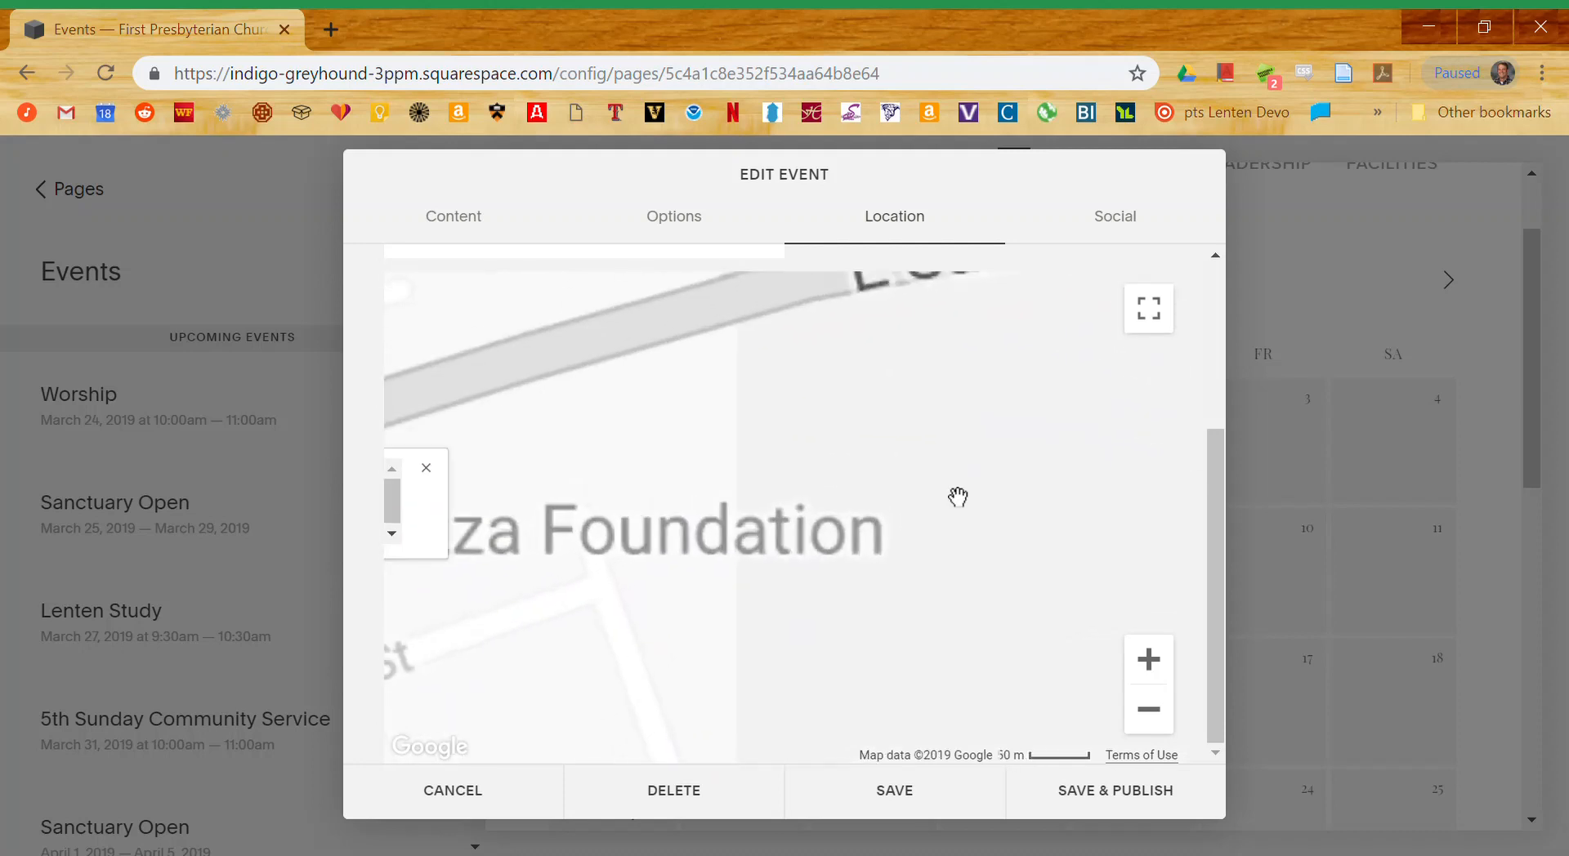
scroll(958, 496, down, 1)
scroll(958, 497, down, 1)
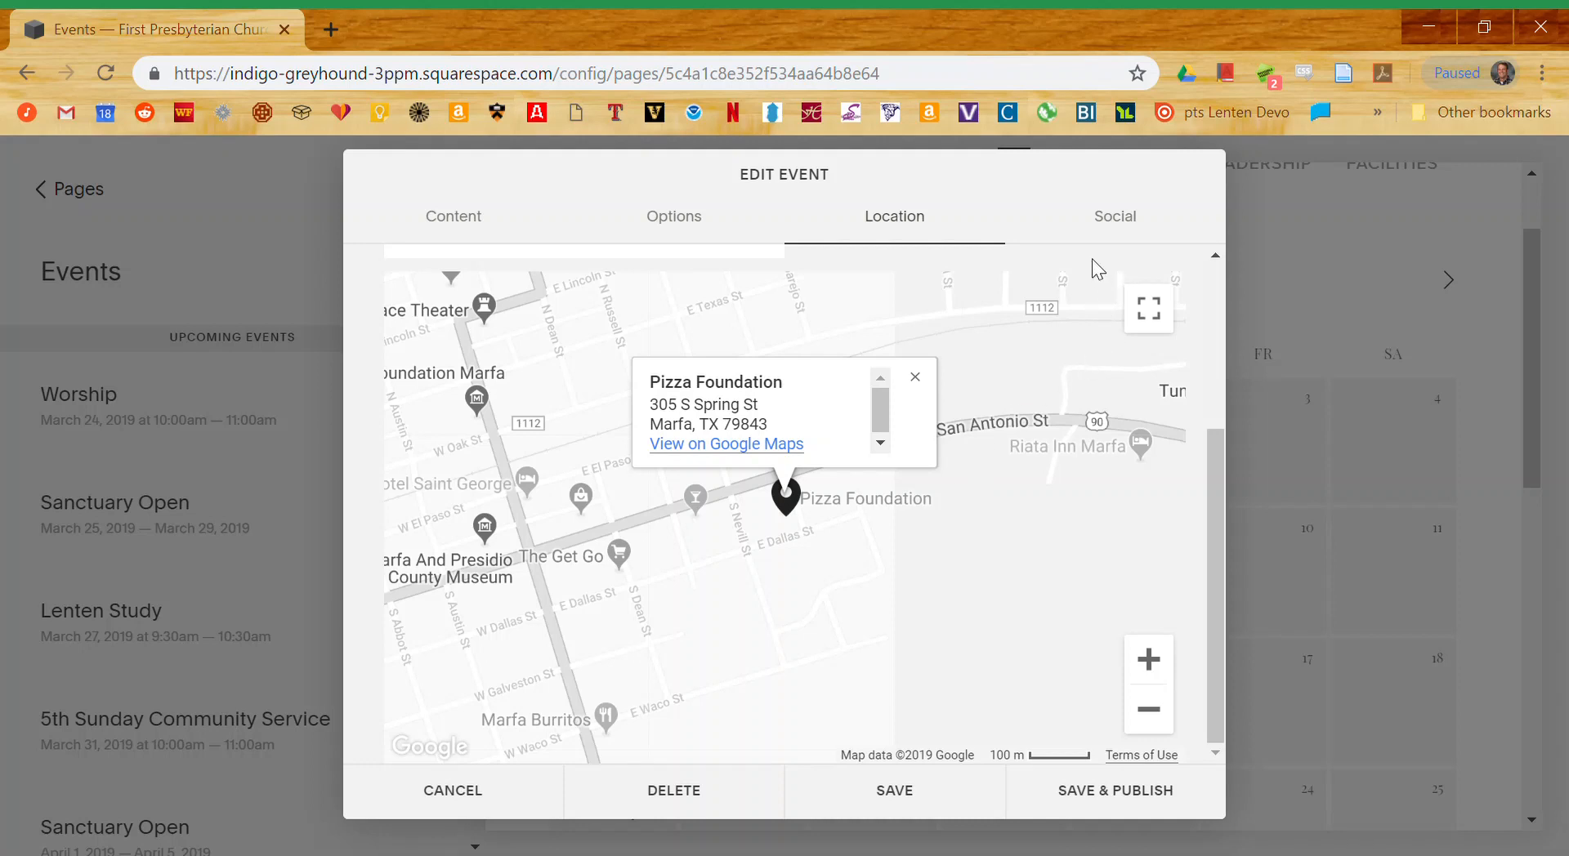
- Check the event's address fields and map, view its social sharing settings and return to the location details
scroll(1097, 269, up, 3)
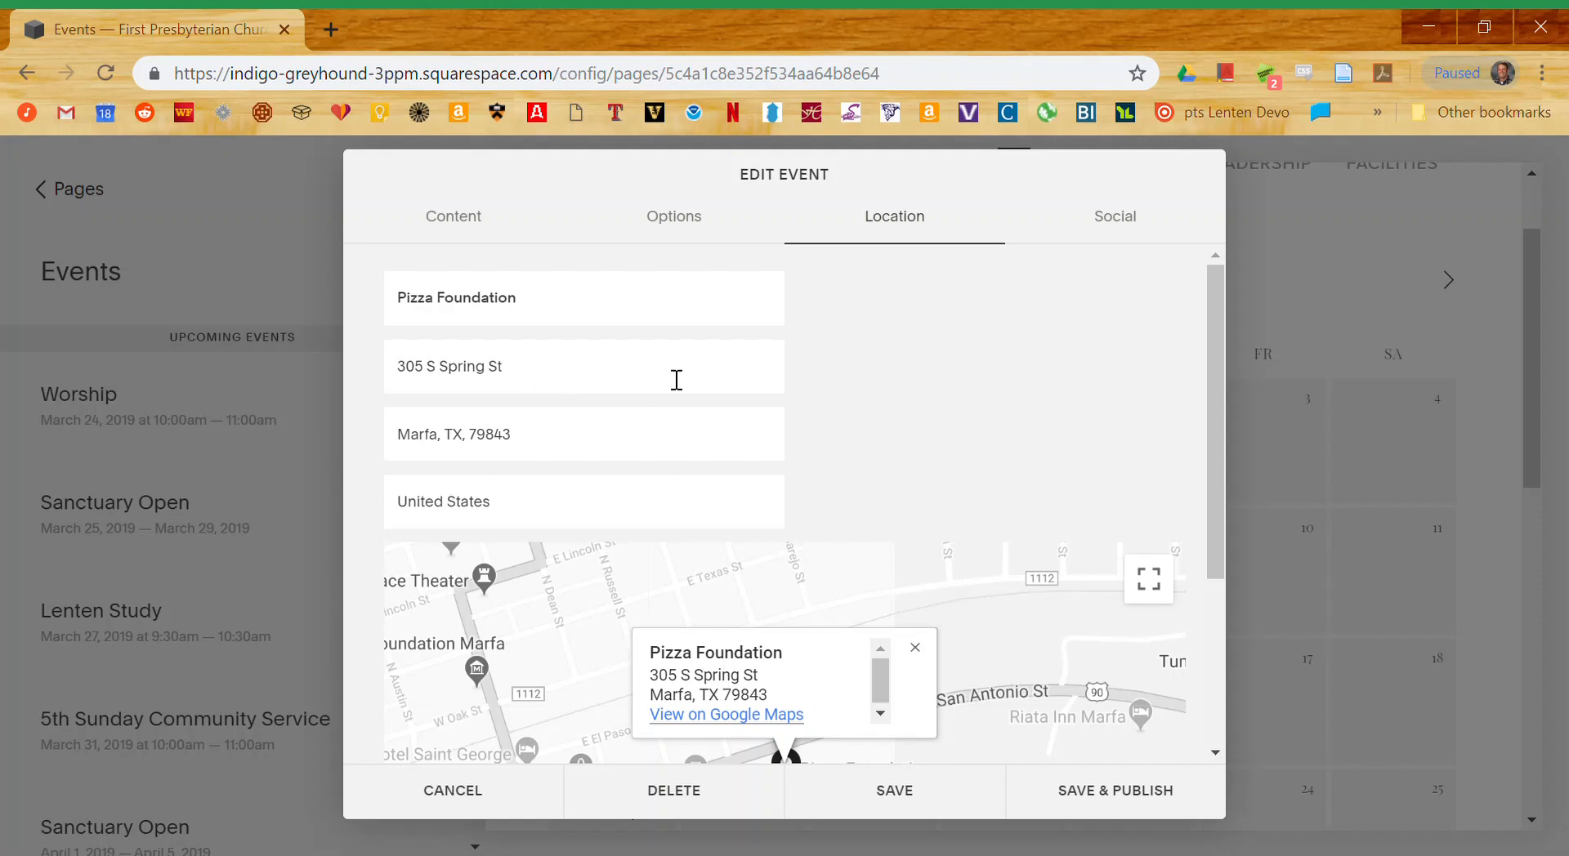
scroll(894, 402, down, 5)
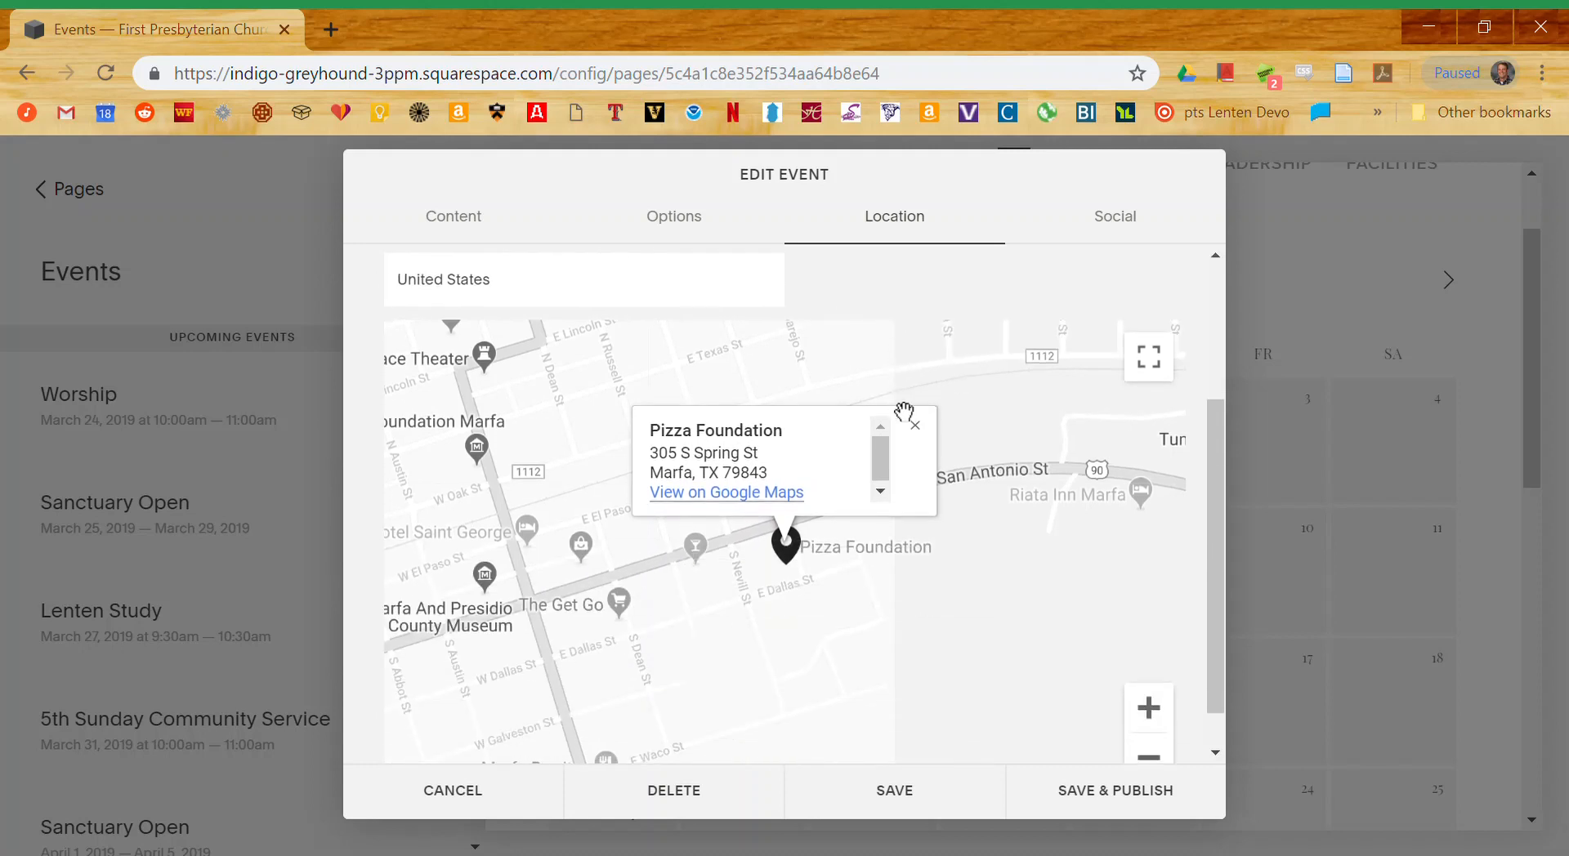
scroll(899, 407, up, 2)
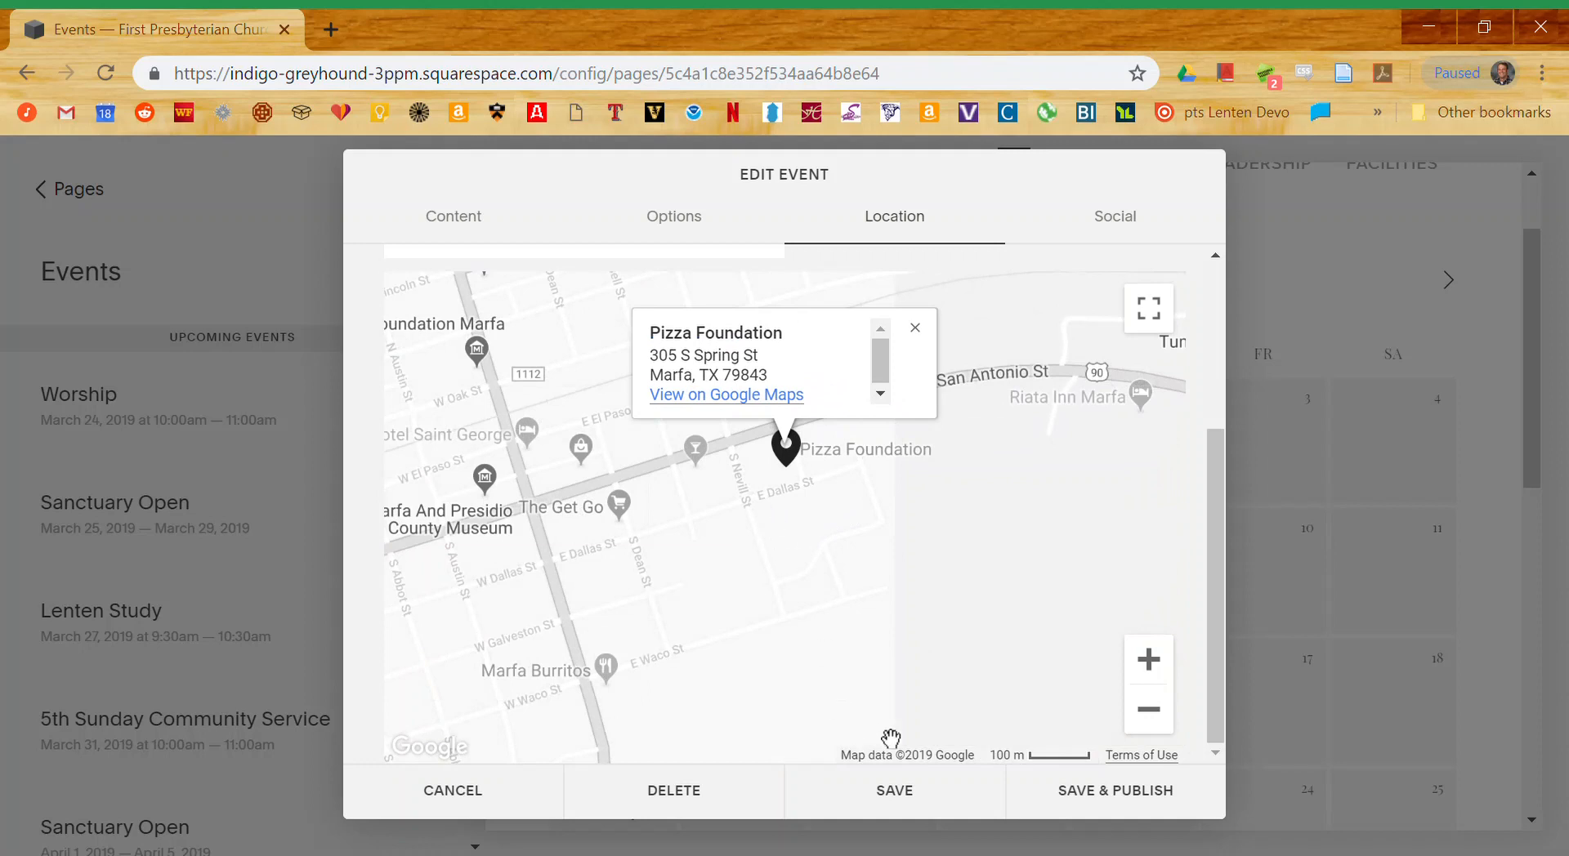
click(1095, 231)
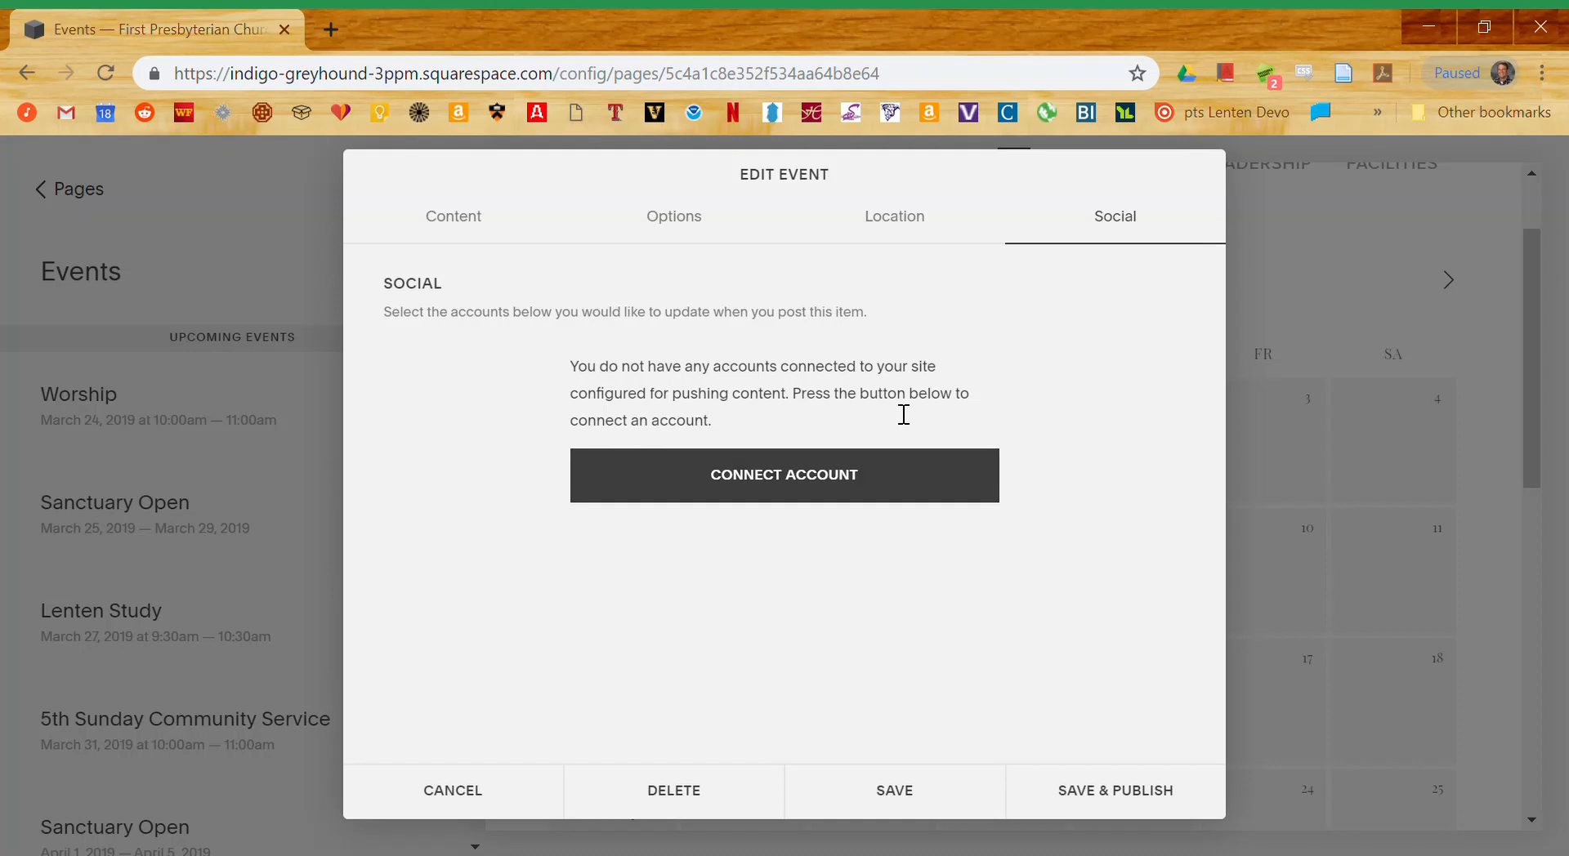
click(913, 220)
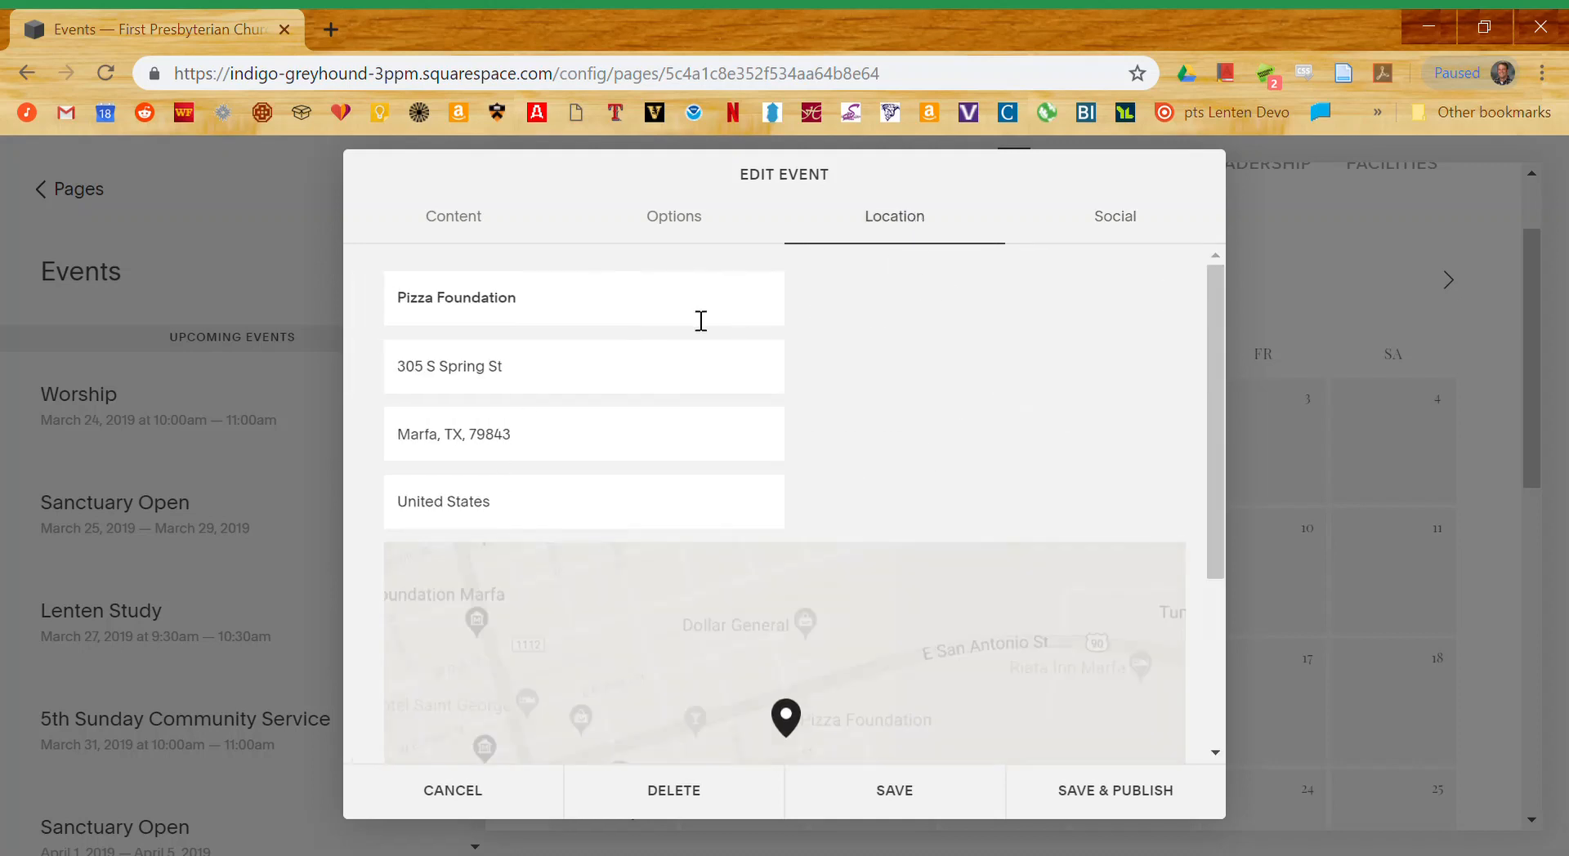
- Recheck the new birthday event's options and content details and save it as a draft
click(689, 217)
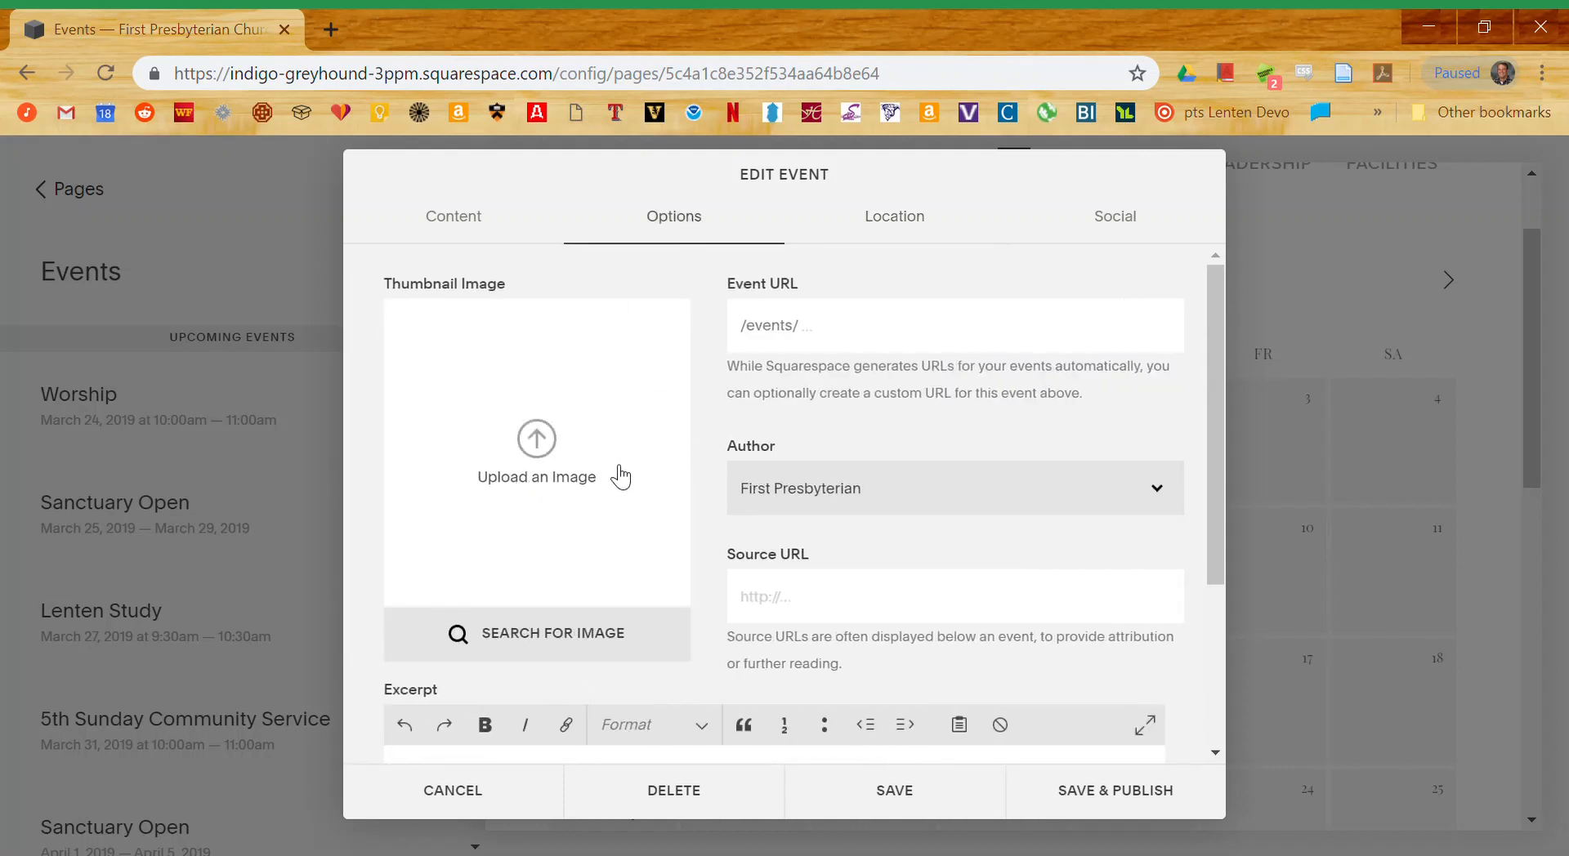
click(457, 228)
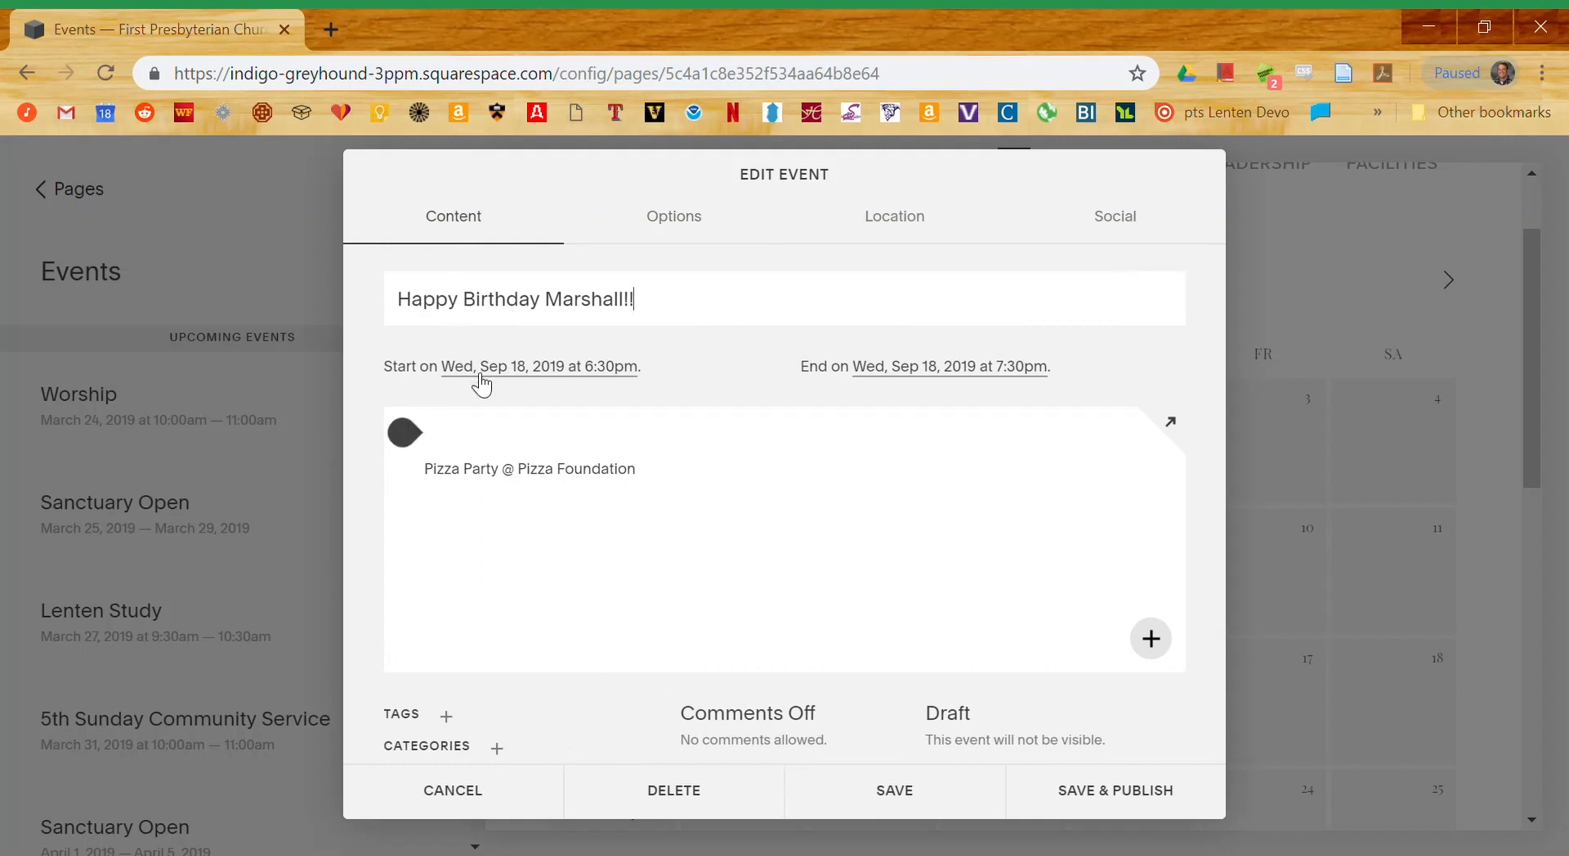
mouse_move(513, 491)
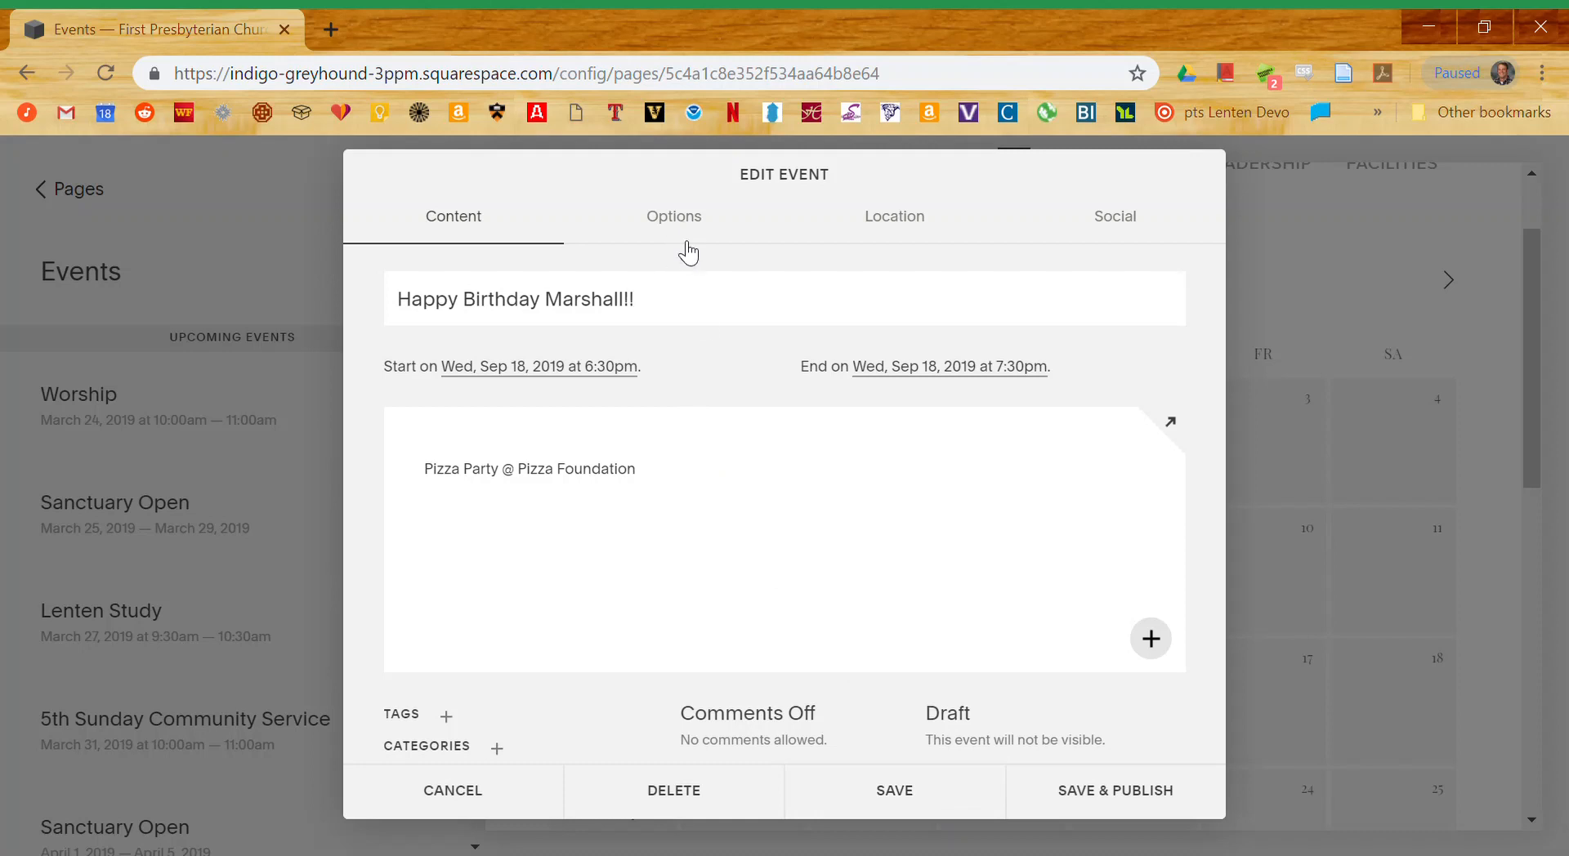
click(930, 804)
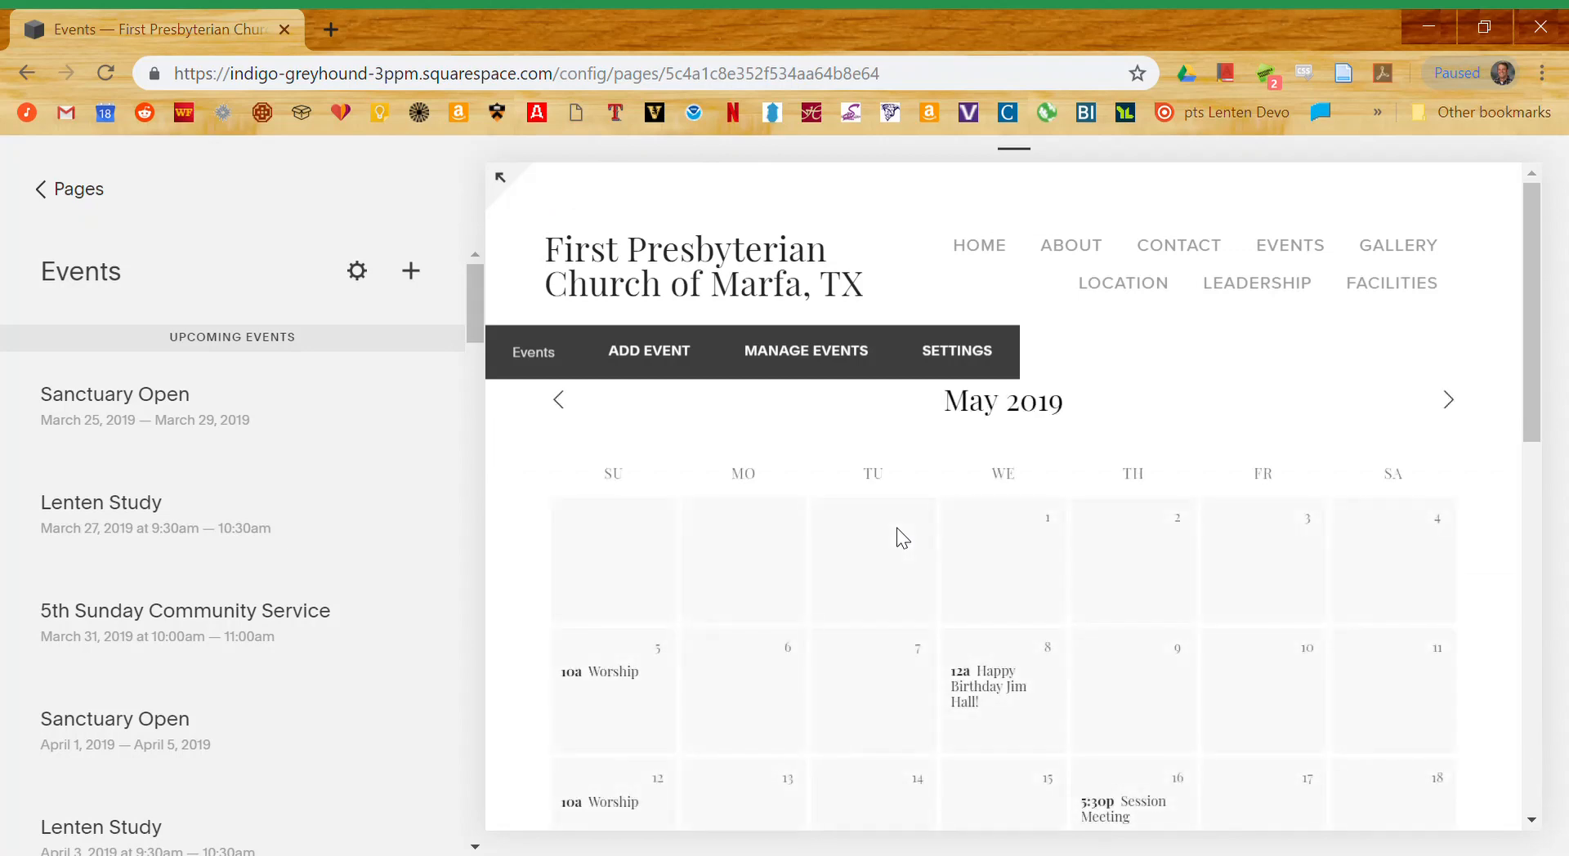
- Advance the events calendar to September 2019 and examine the details of the September 18 event
click(1449, 403)
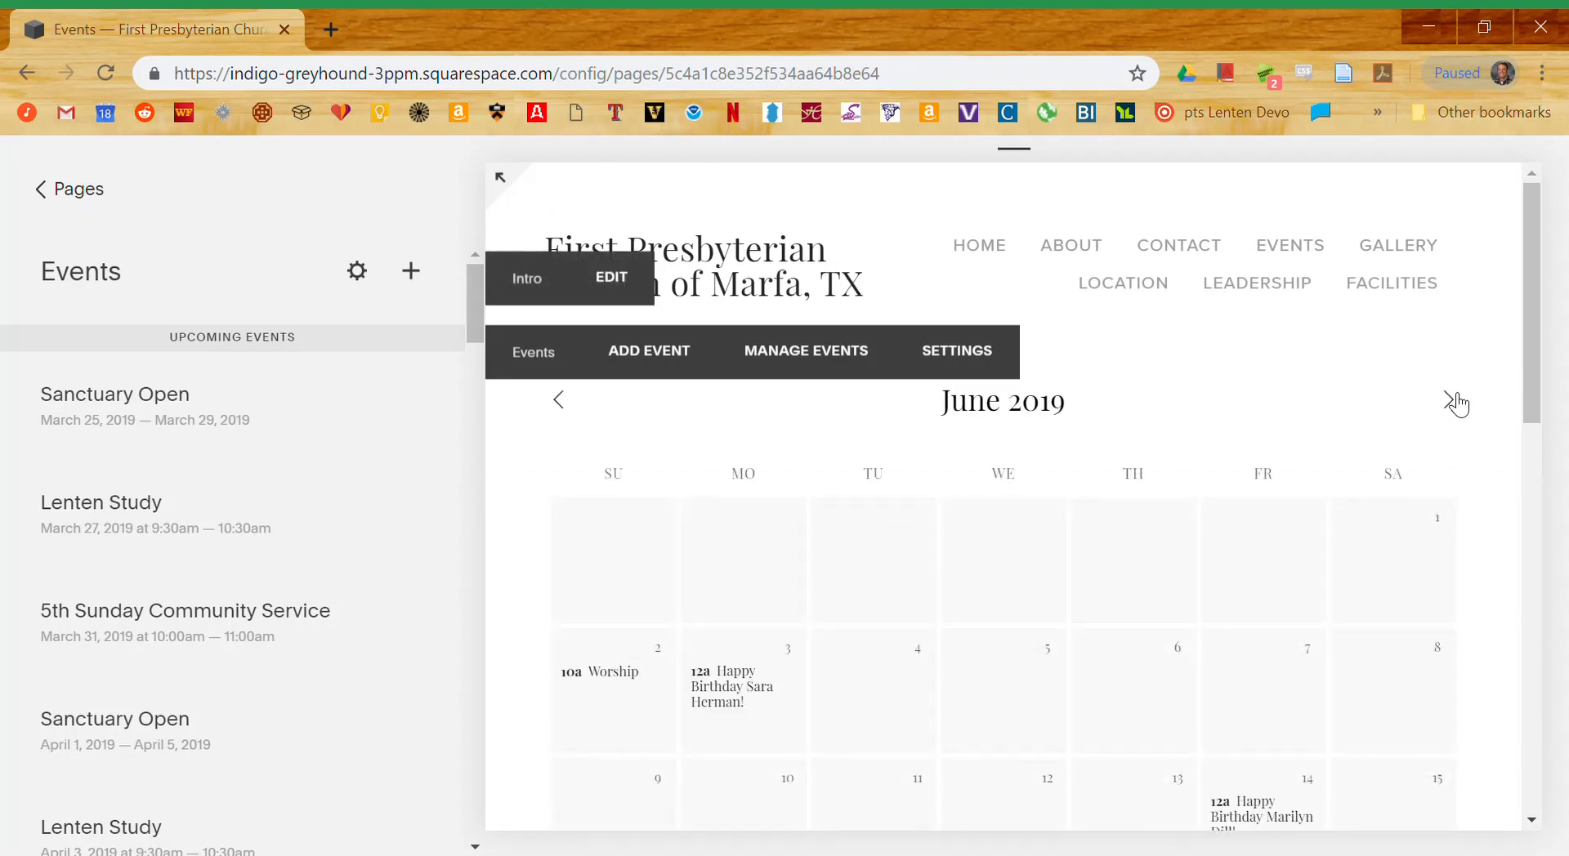
click(1455, 403)
click(1455, 402)
click(1455, 403)
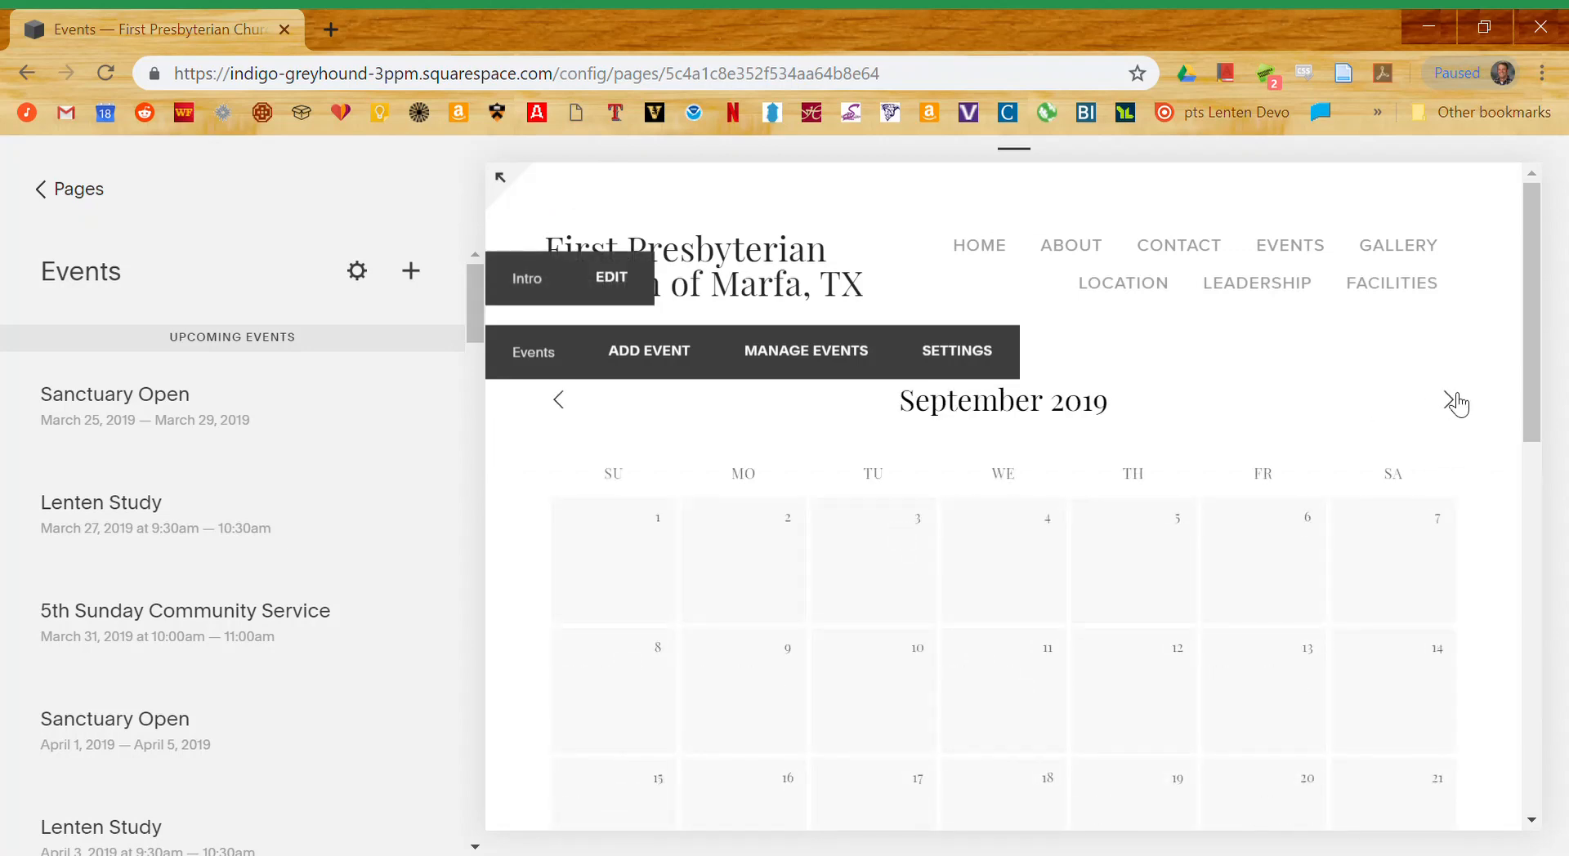
scroll(1338, 568, down, 2)
mouse_move(989, 662)
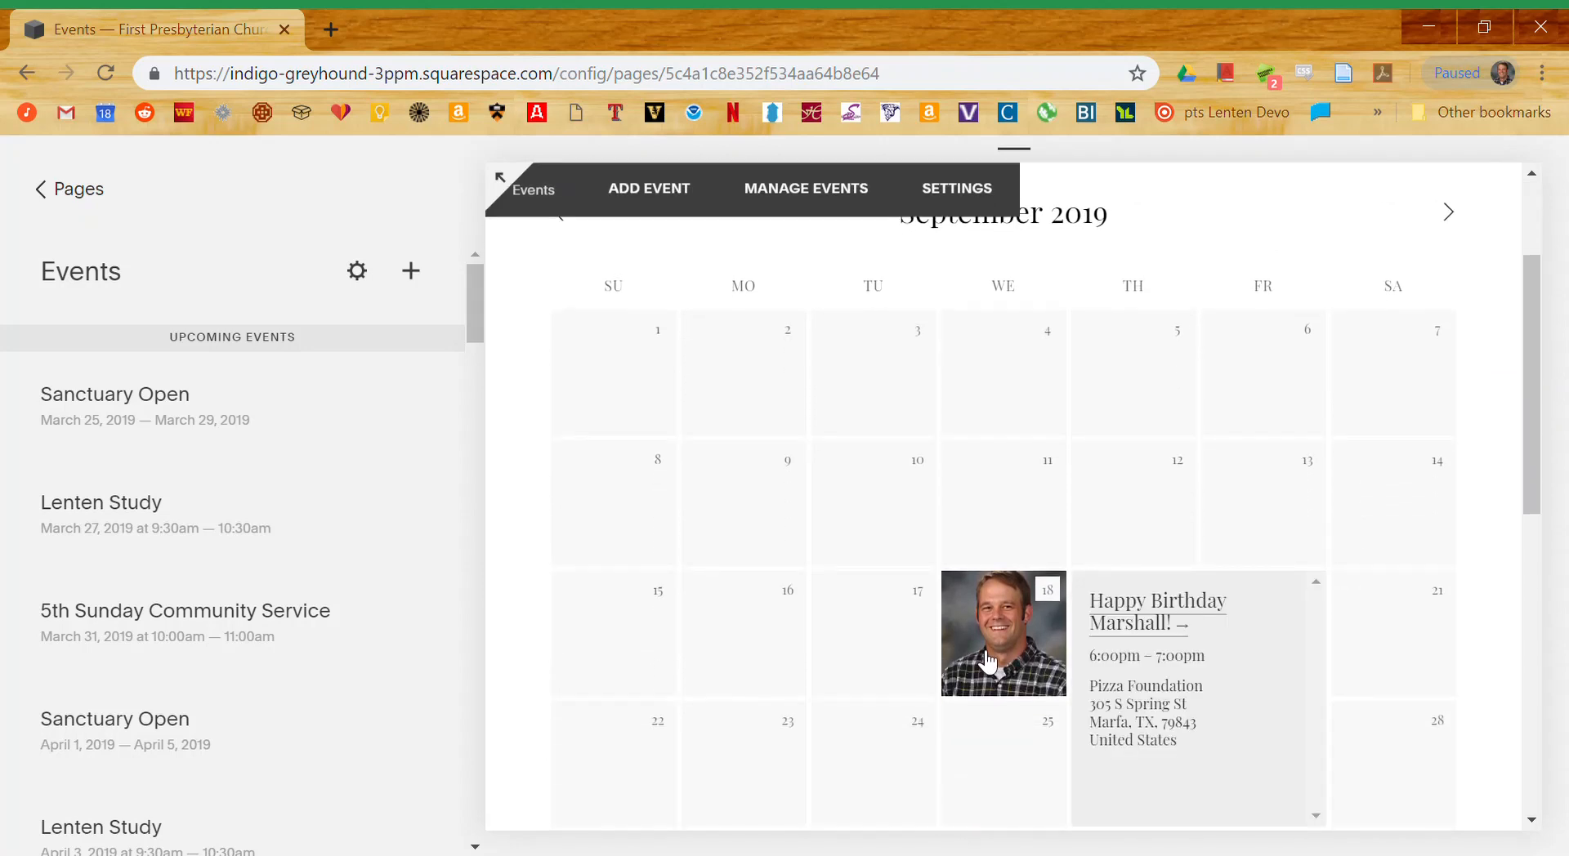
scroll(1018, 512, up, 1)
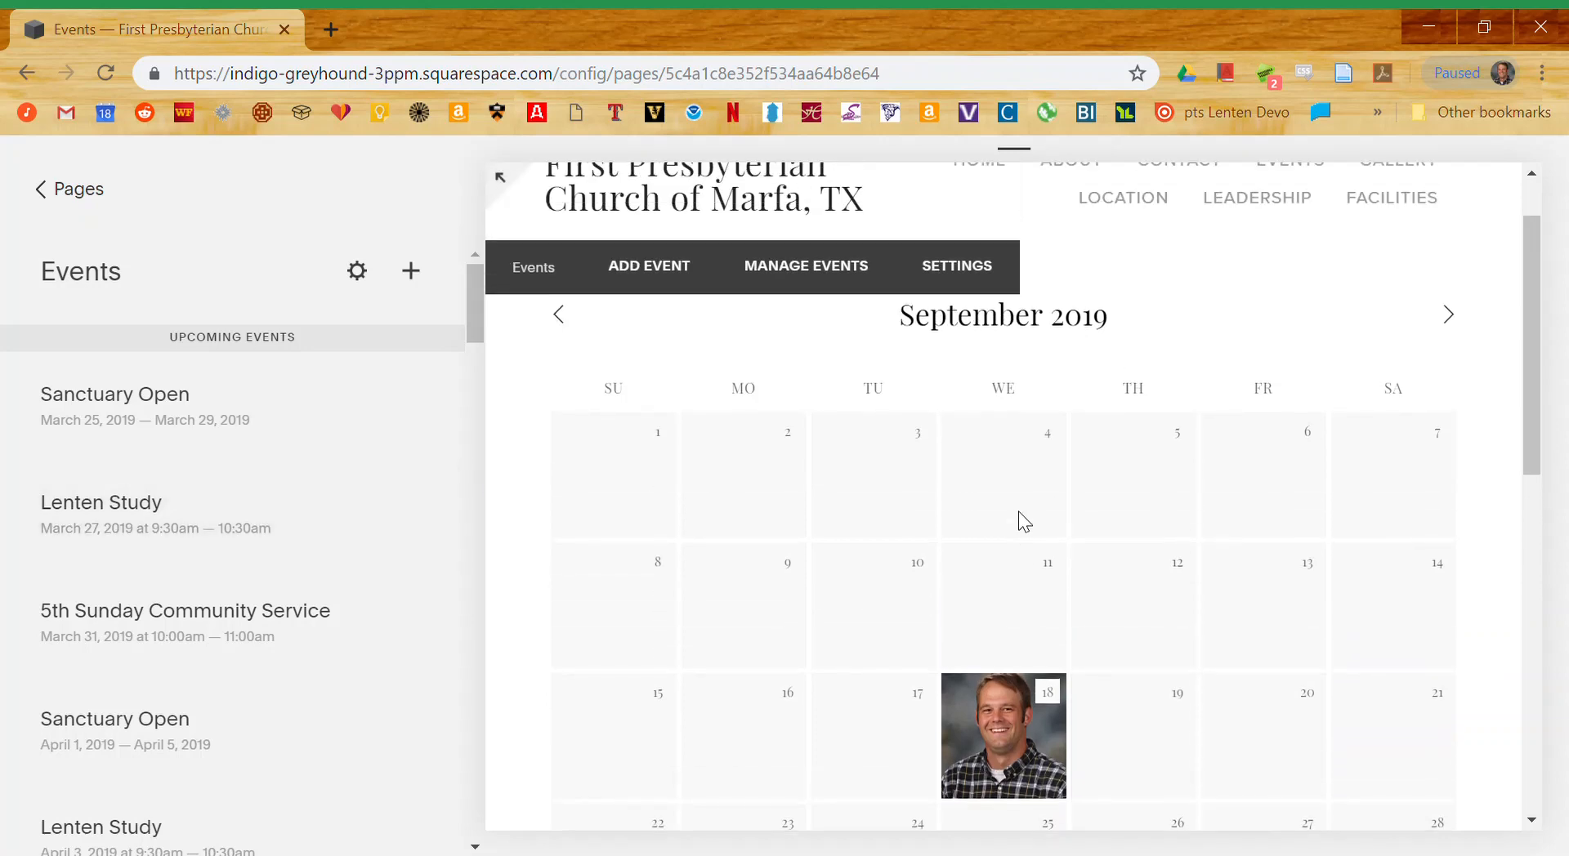
scroll(1018, 512, down, 1)
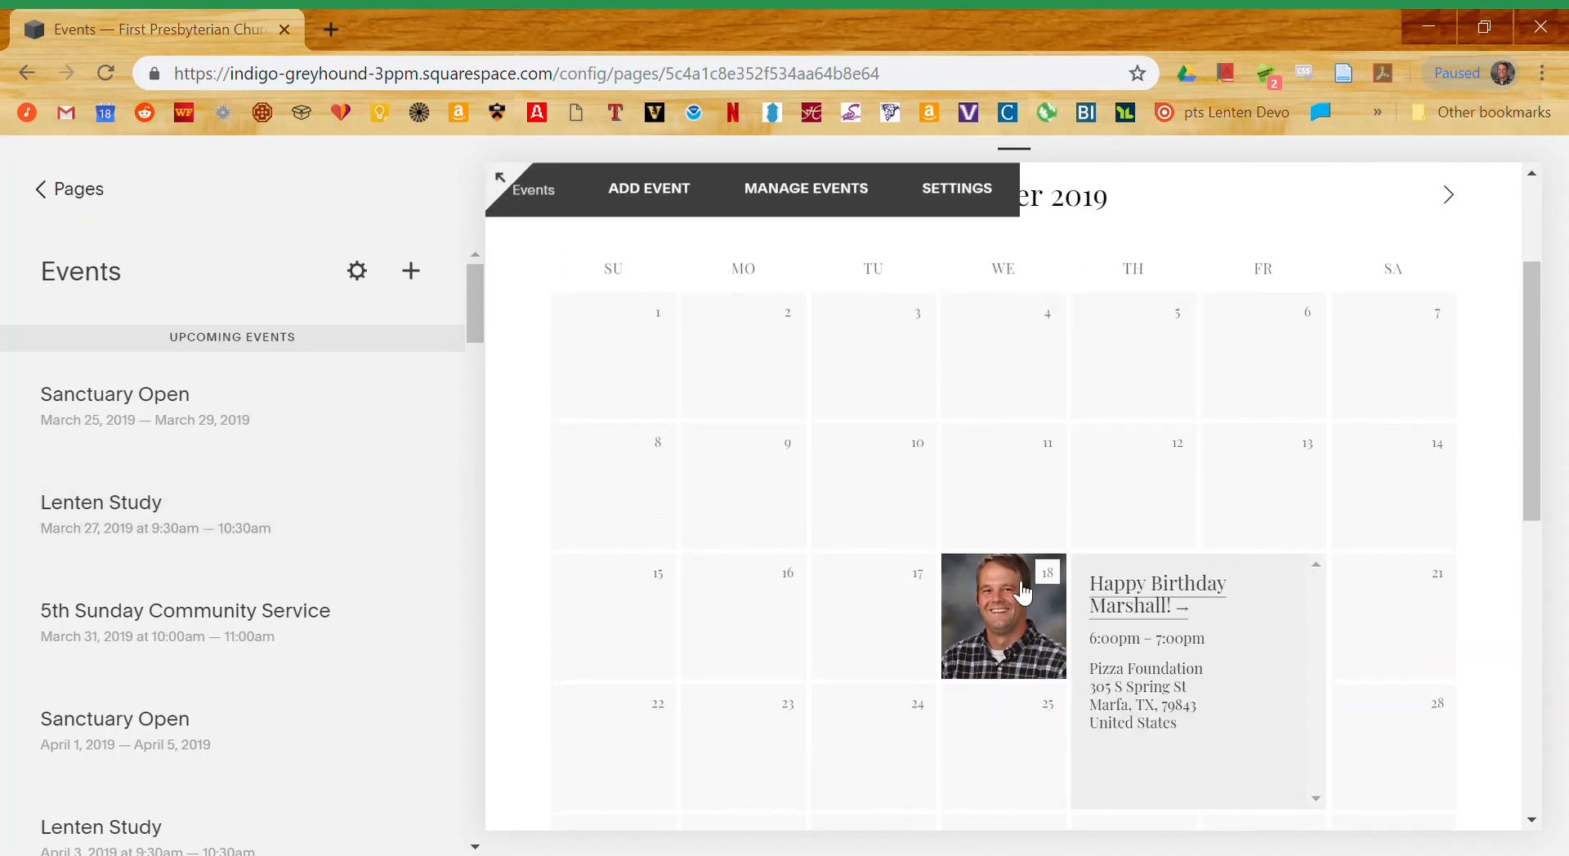
- Find the draft birthday event dated September 18, 2019, 6:30pm to 7:30pm, among the upcoming events and delete it
drag(472, 322, 488, 680)
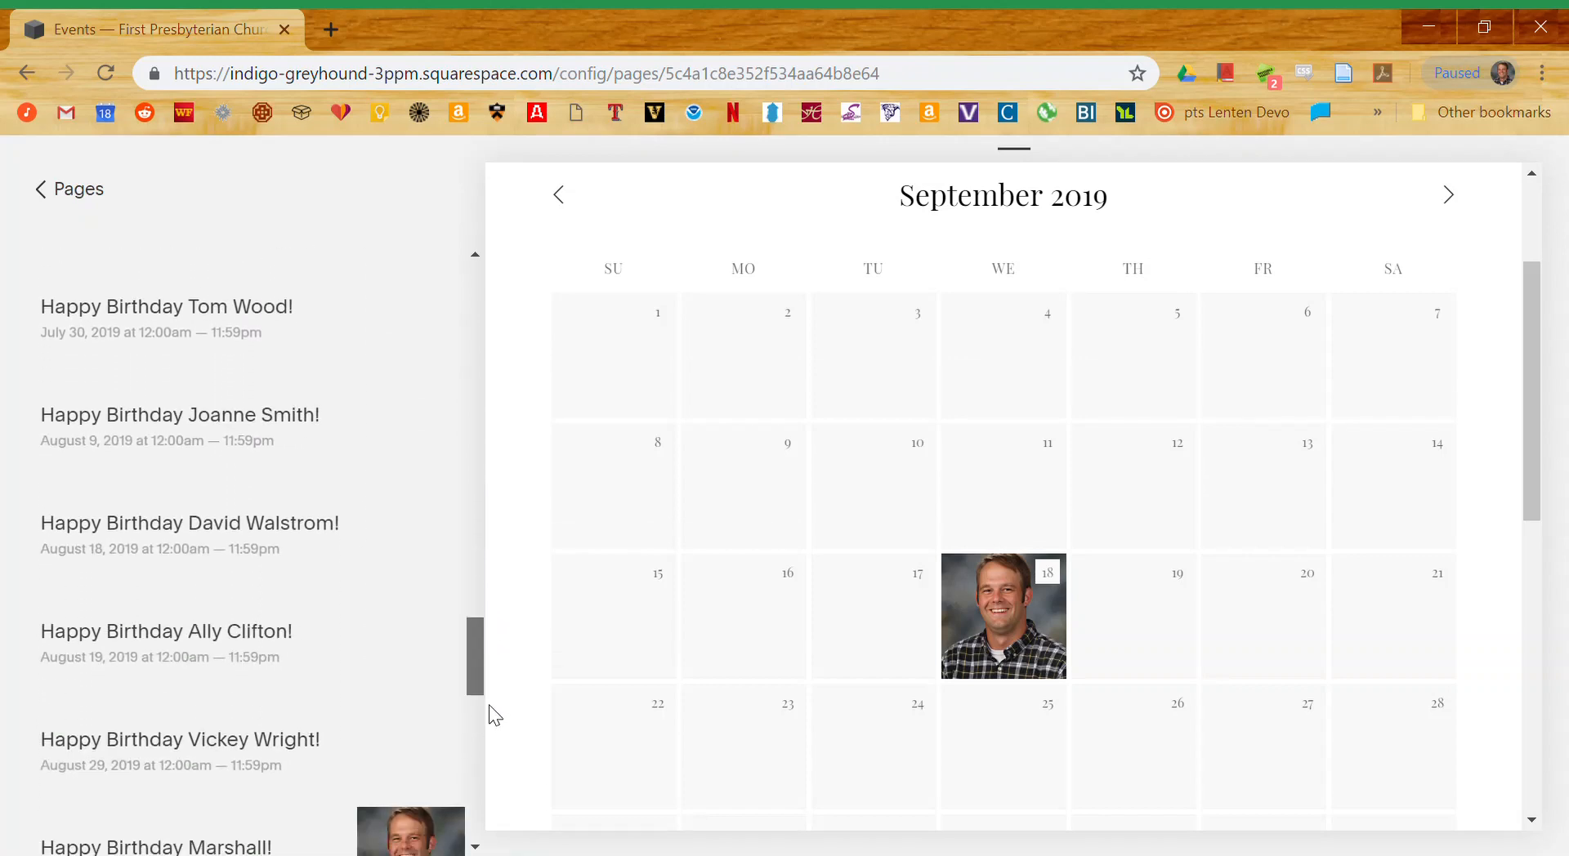
drag(489, 706, 476, 690)
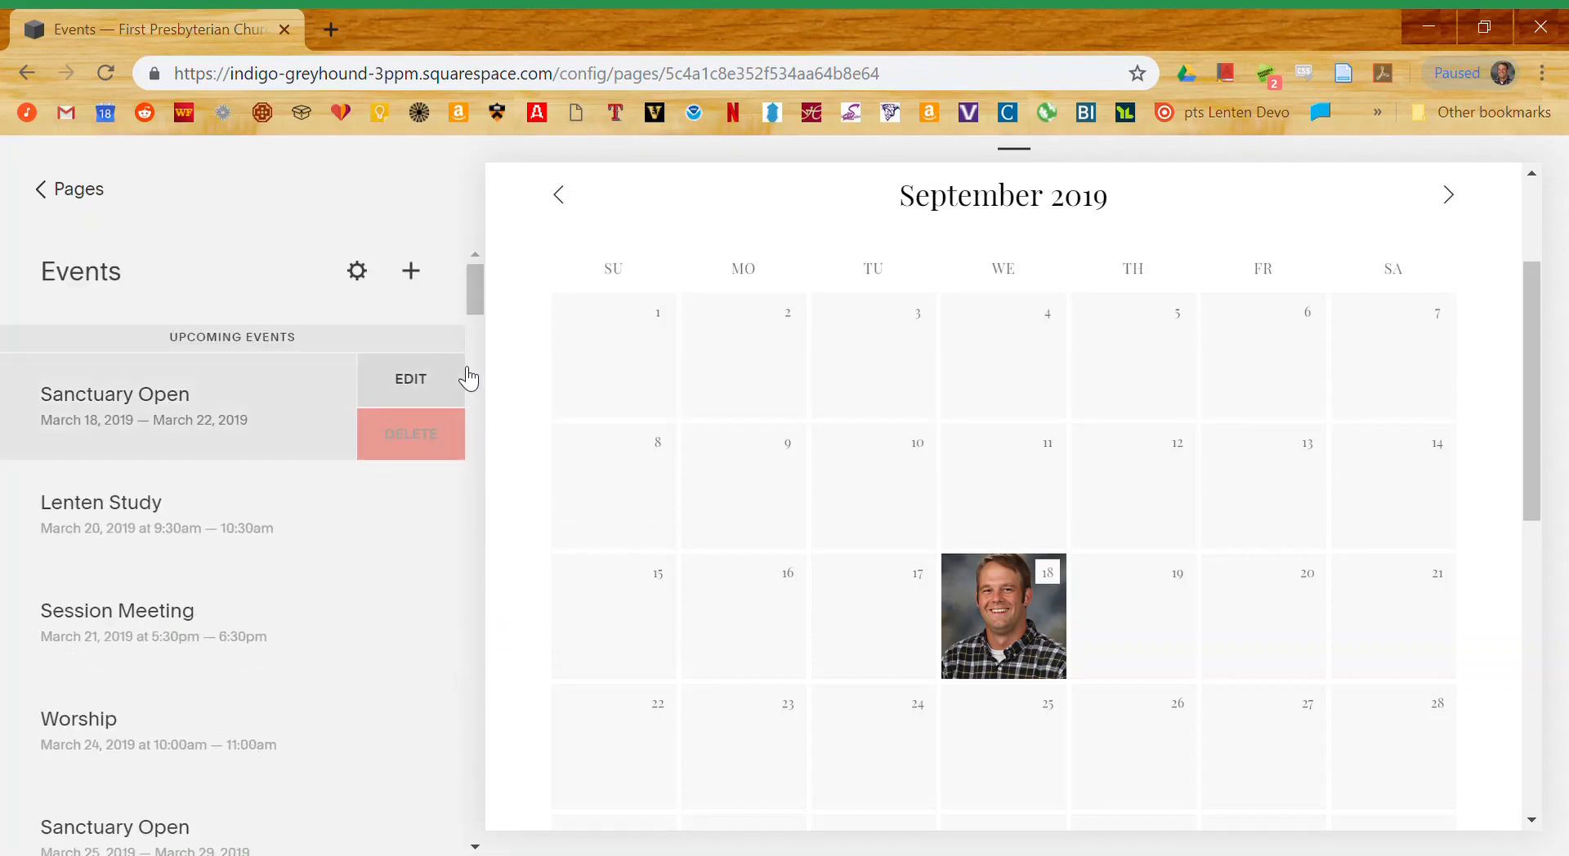
drag(474, 314, 472, 581)
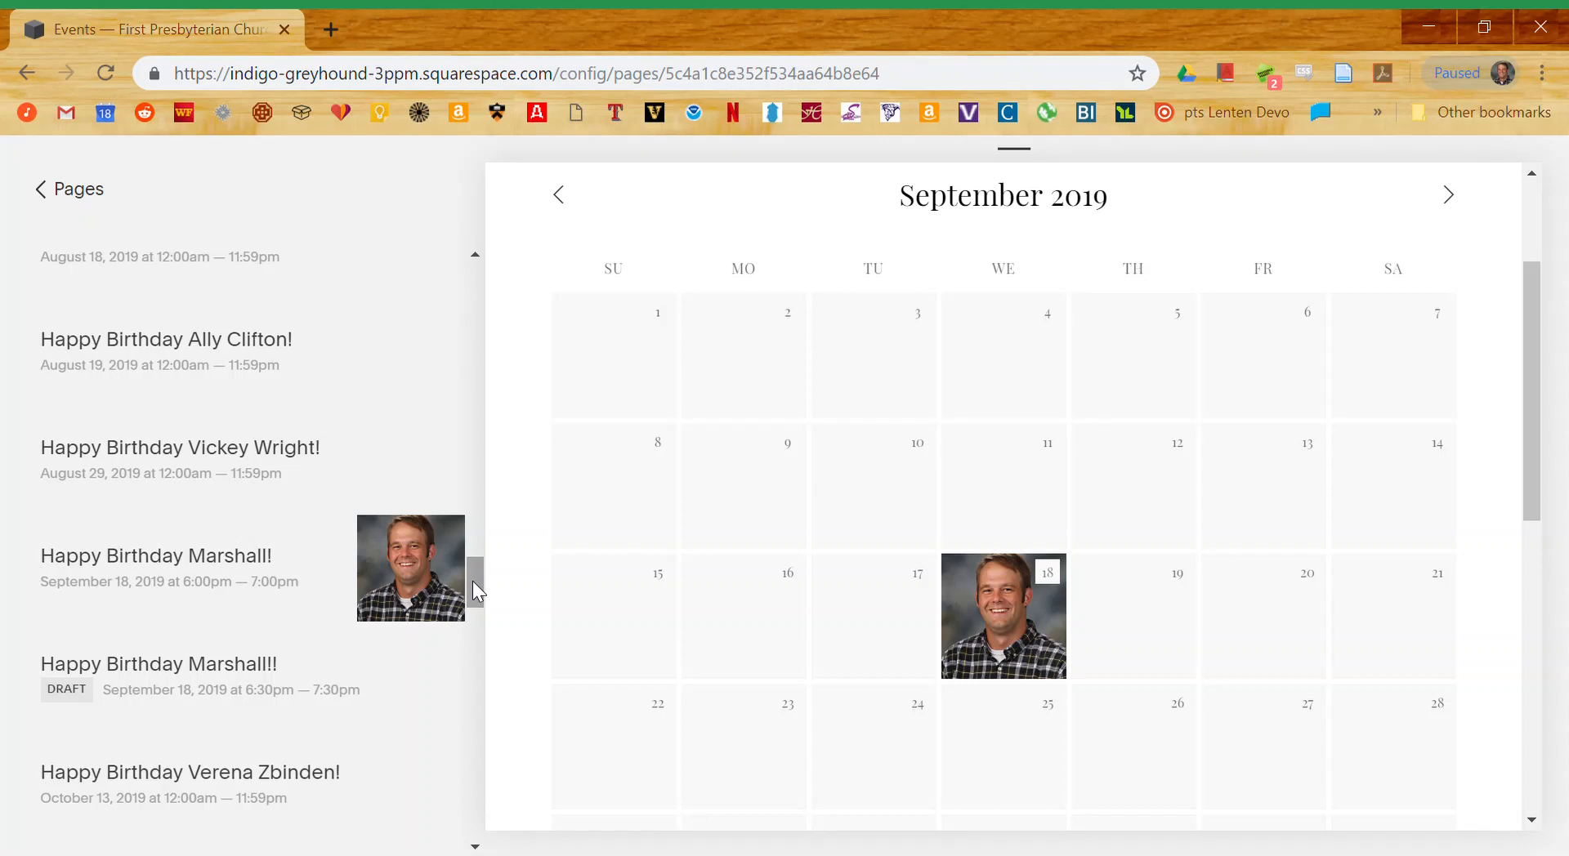
mouse_move(251, 672)
mouse_move(252, 541)
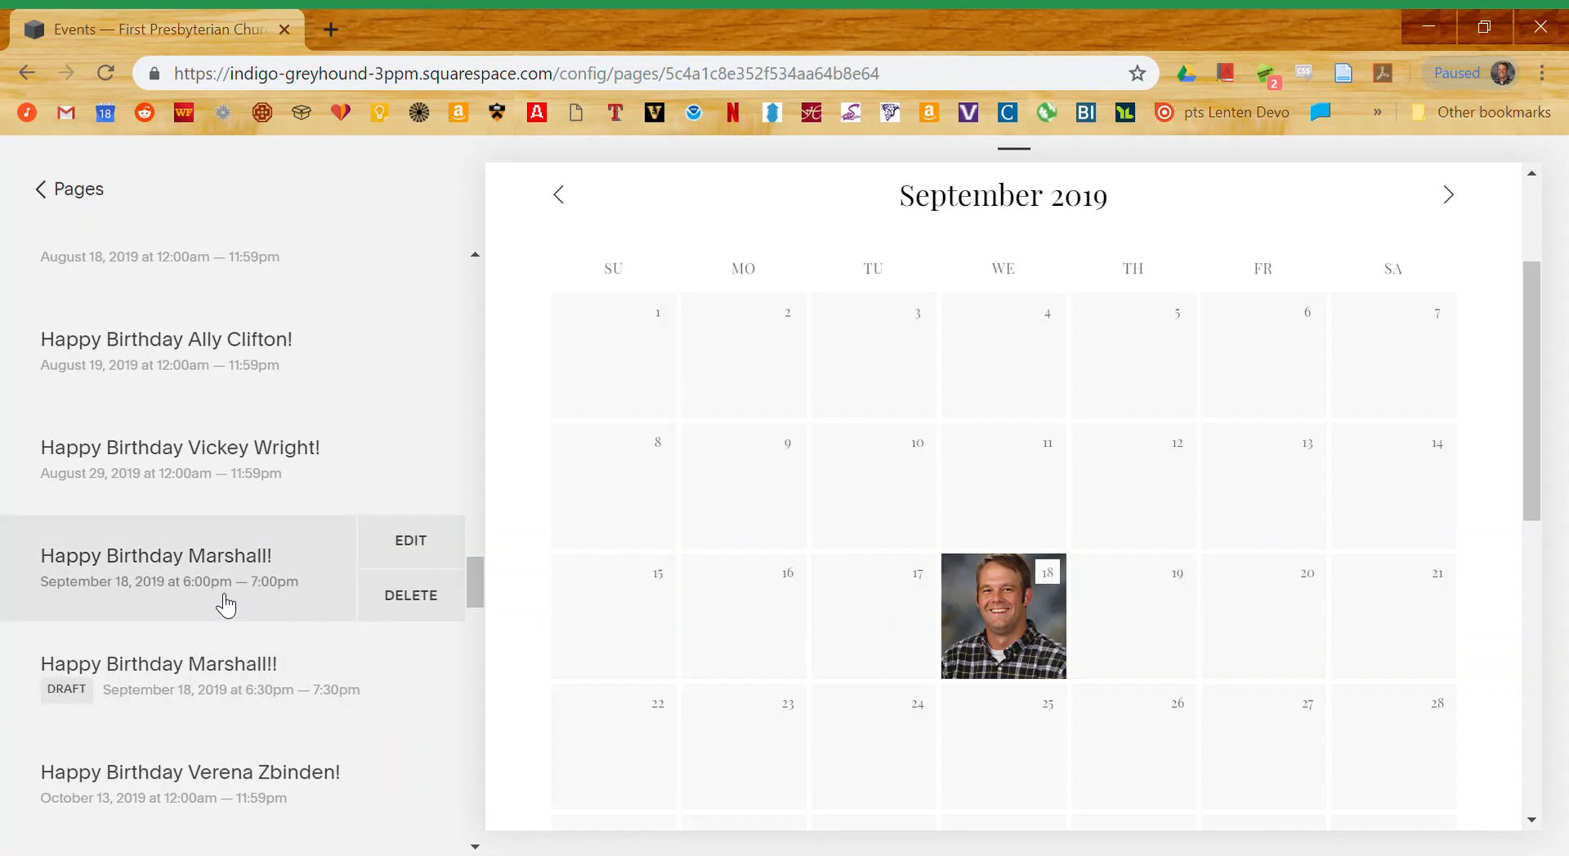
mouse_move(288, 705)
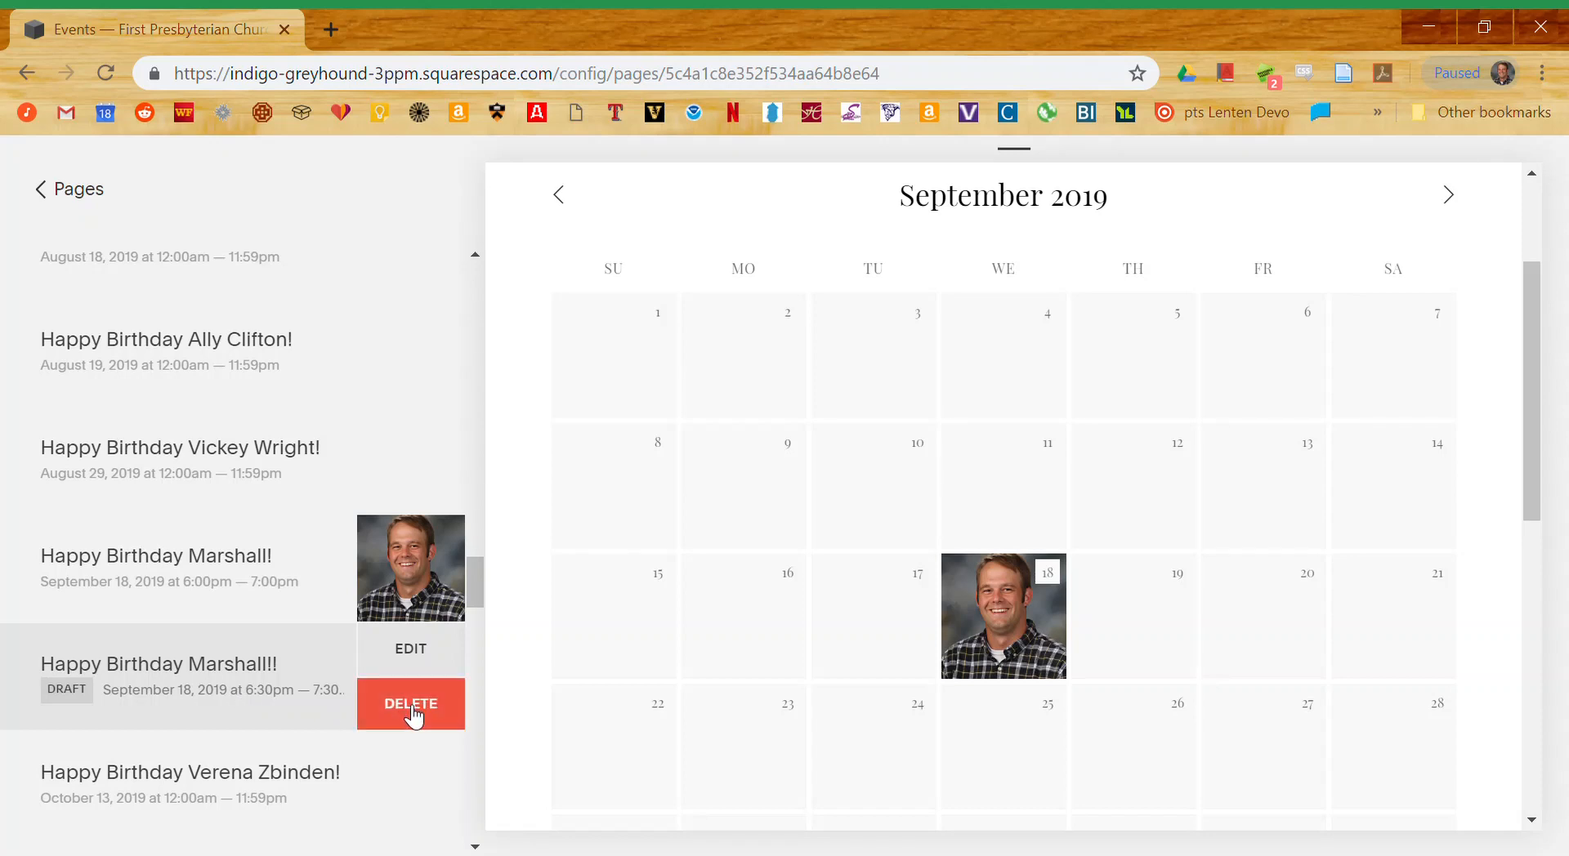
click(462, 718)
click(533, 768)
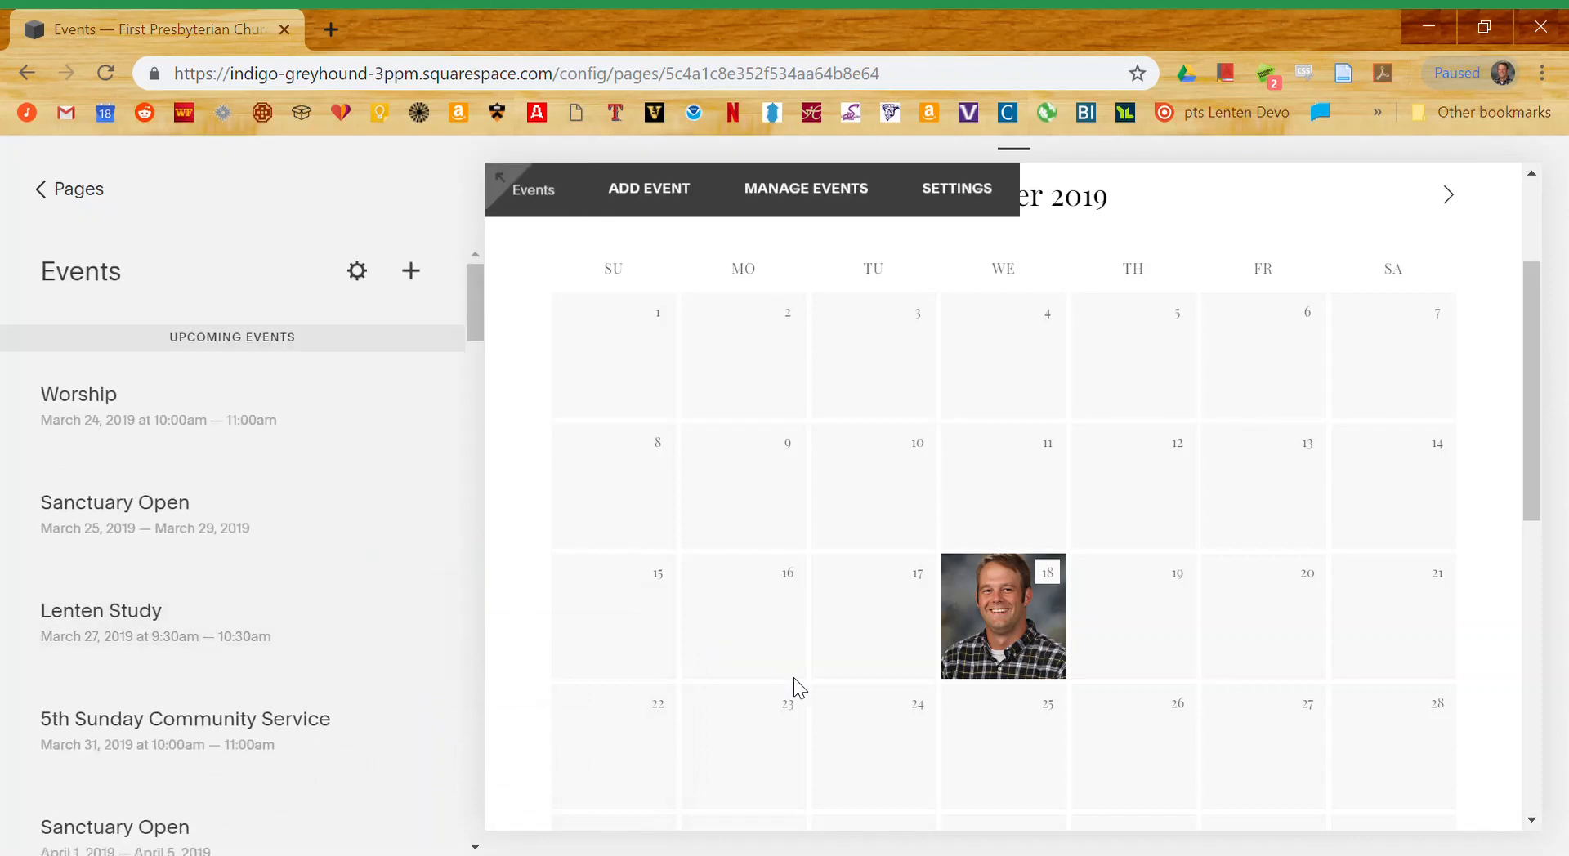
- Open the published September 18 birthday event for editing and set its start time to 6:30 PM
drag(474, 319, 469, 632)
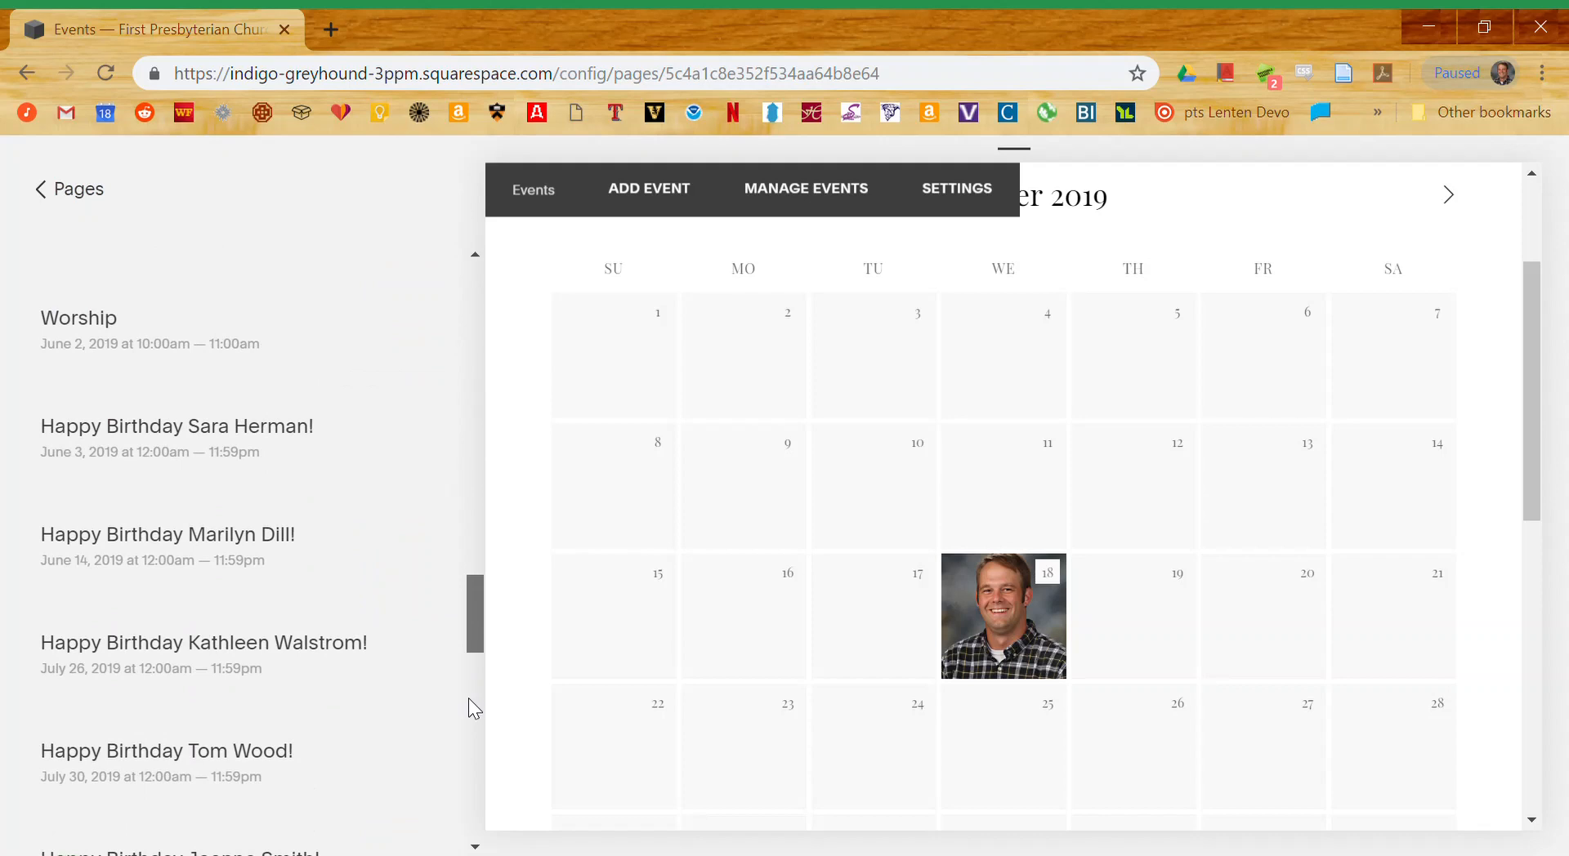
drag(471, 378, 469, 590)
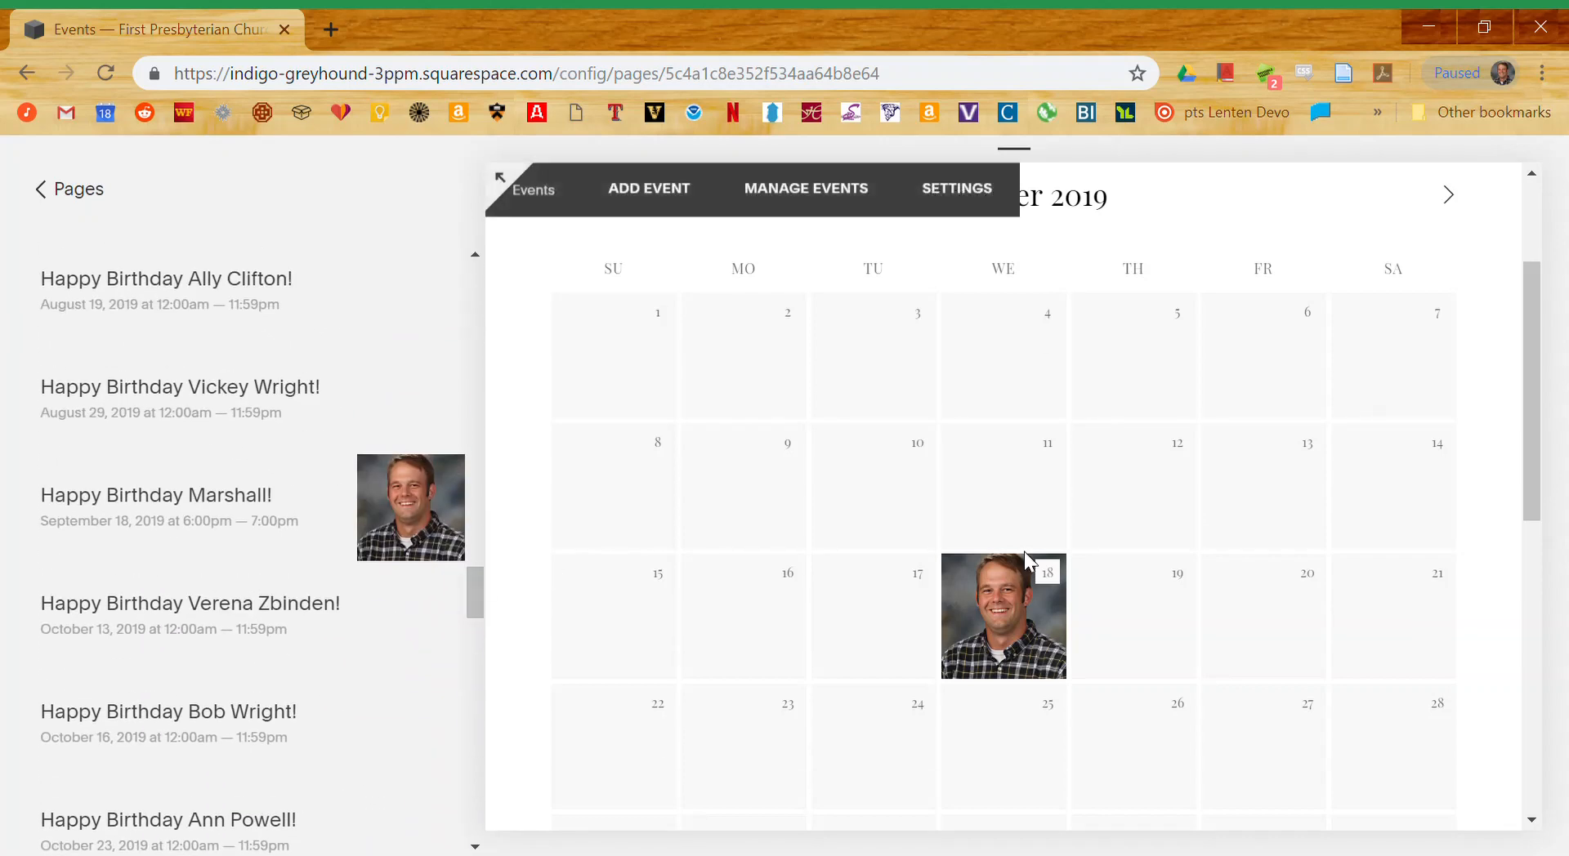
click(1028, 603)
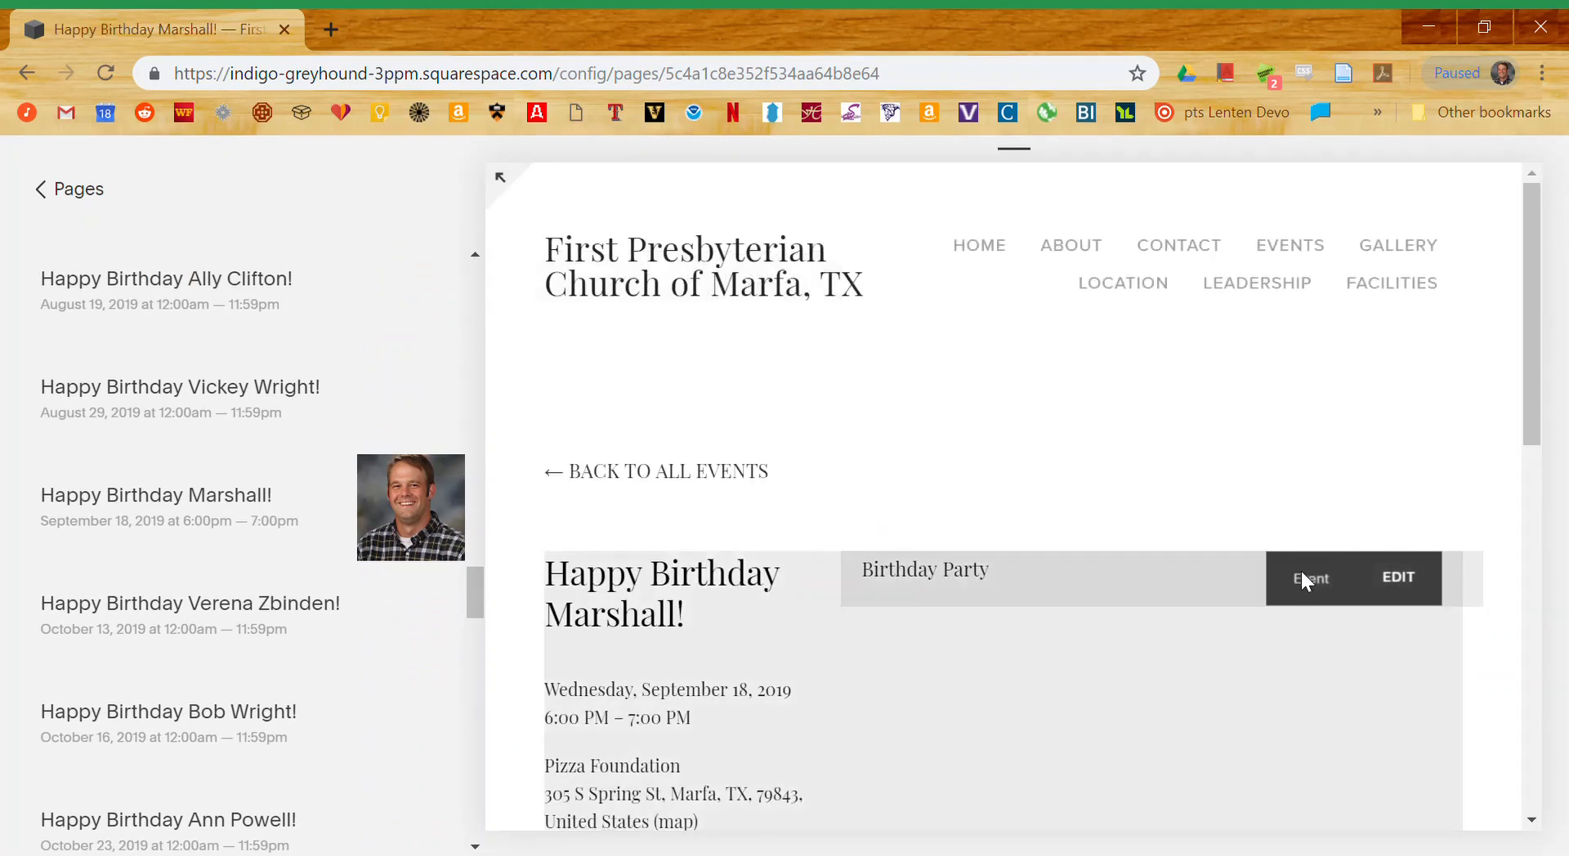
click(1420, 580)
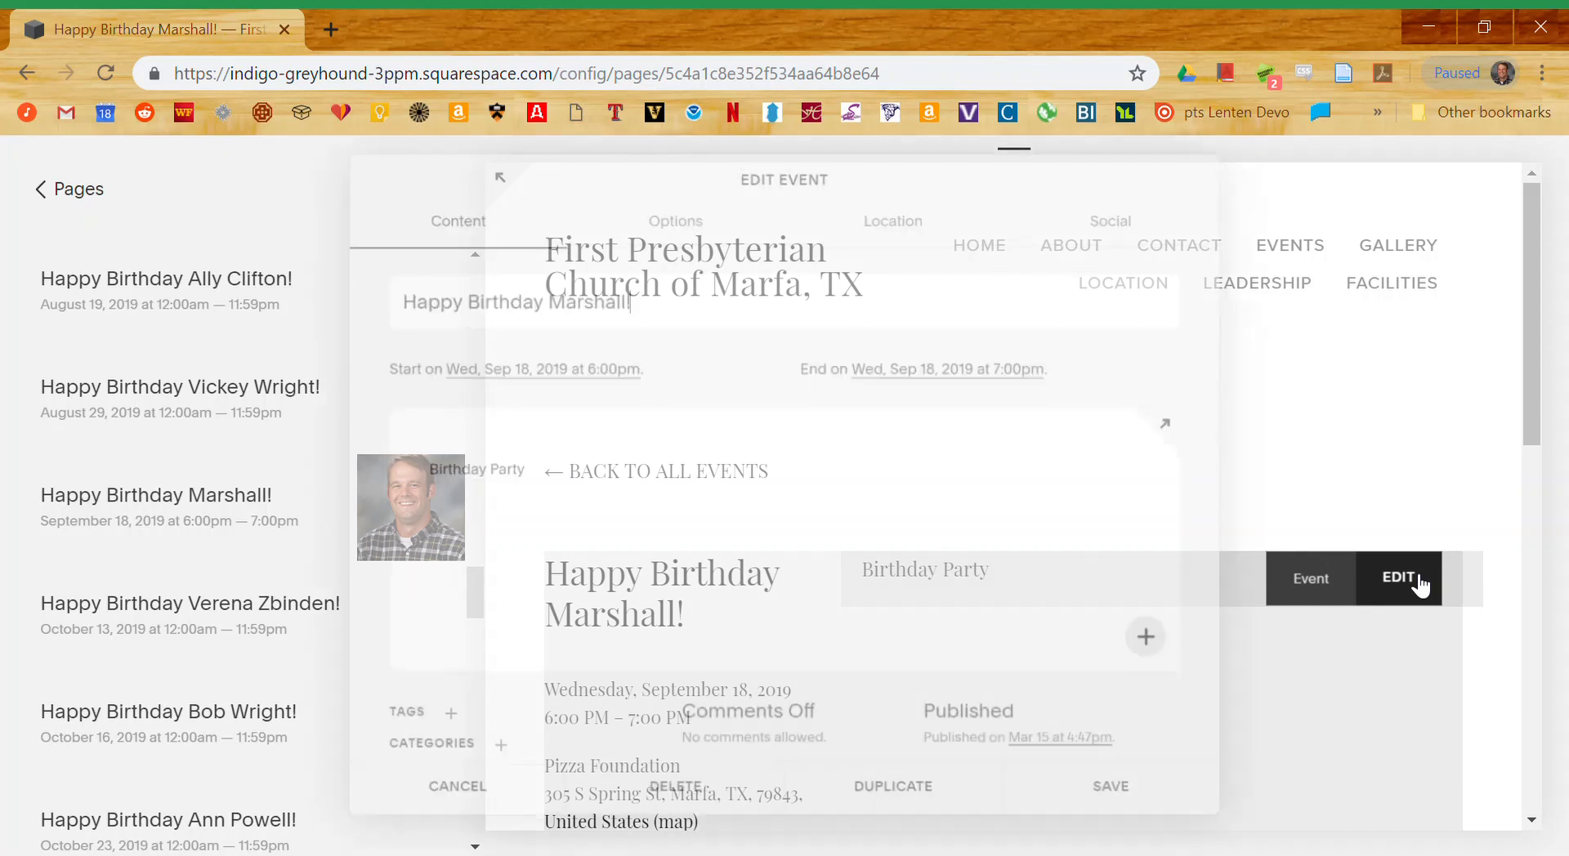
click(600, 367)
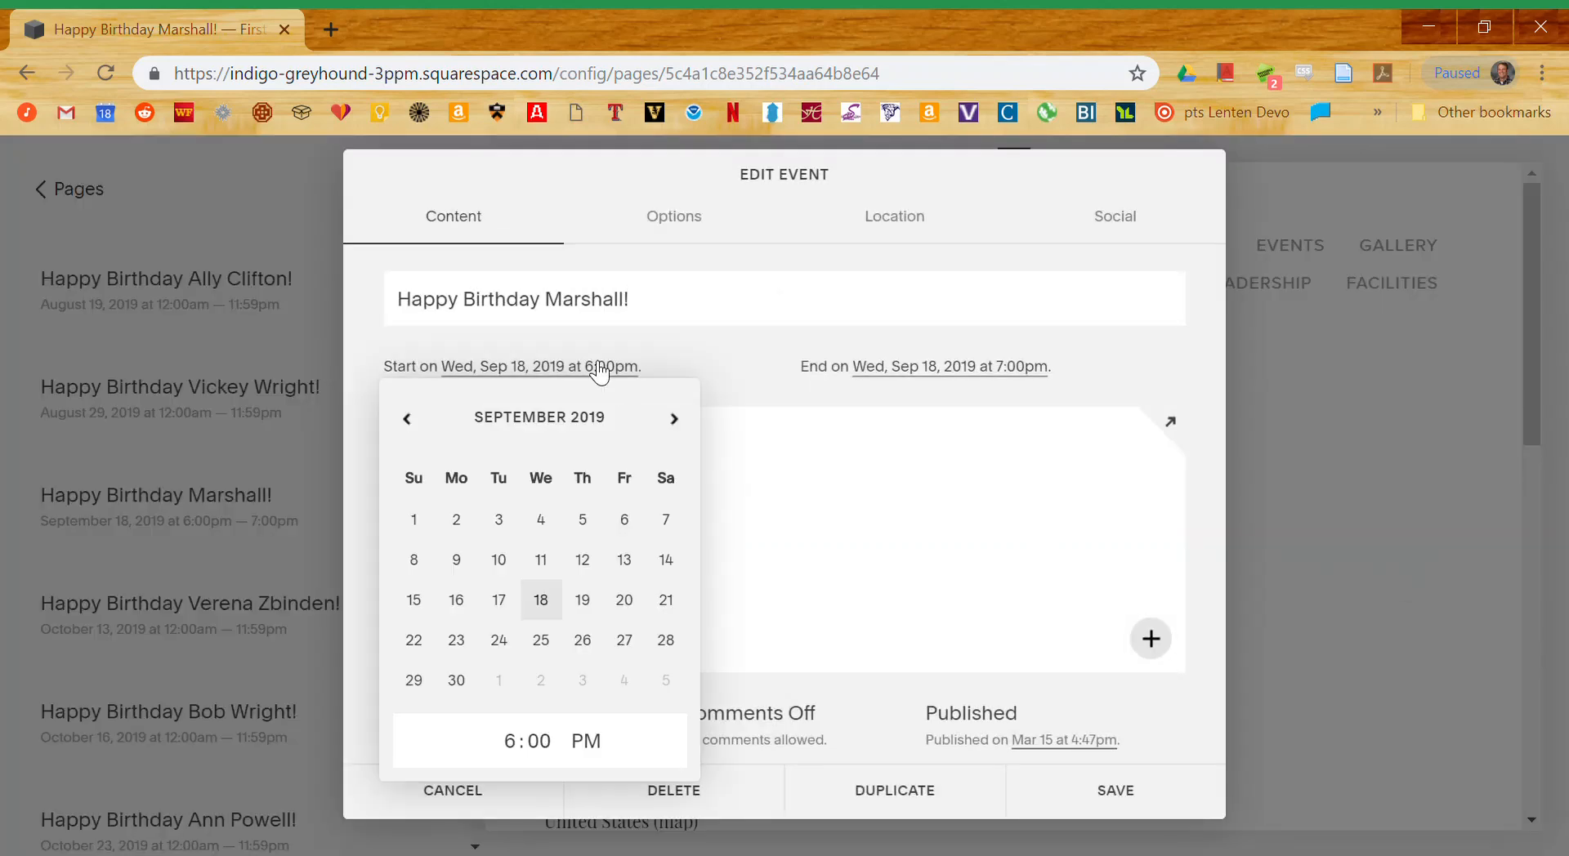
click(548, 752)
text(30)
click(927, 394)
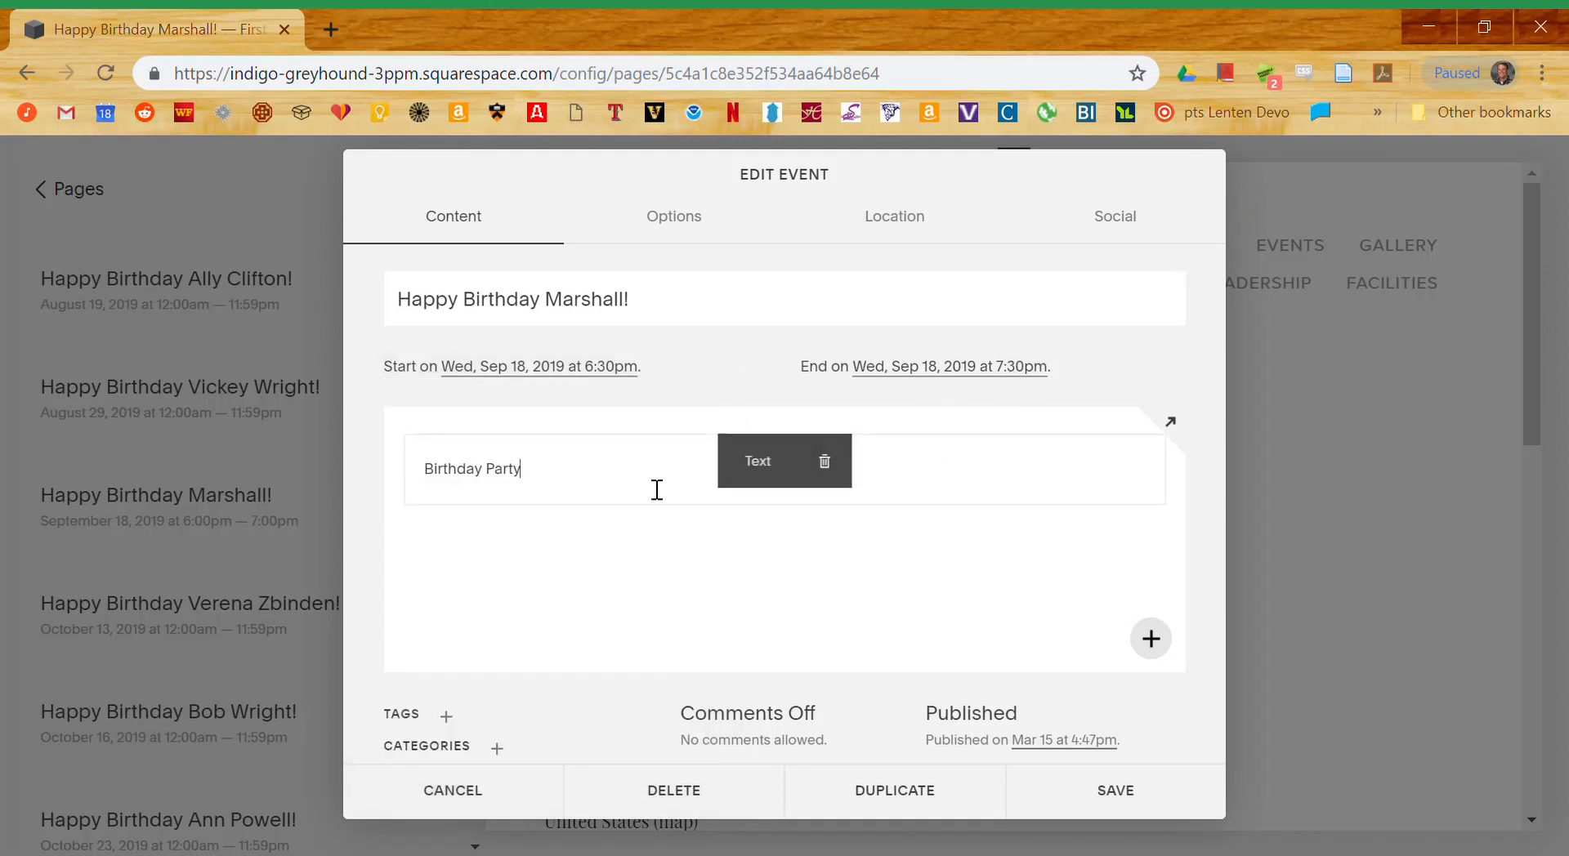
- Extend the event's description text to read "Birthday Party @ Pizza Foundation"
click(657, 489)
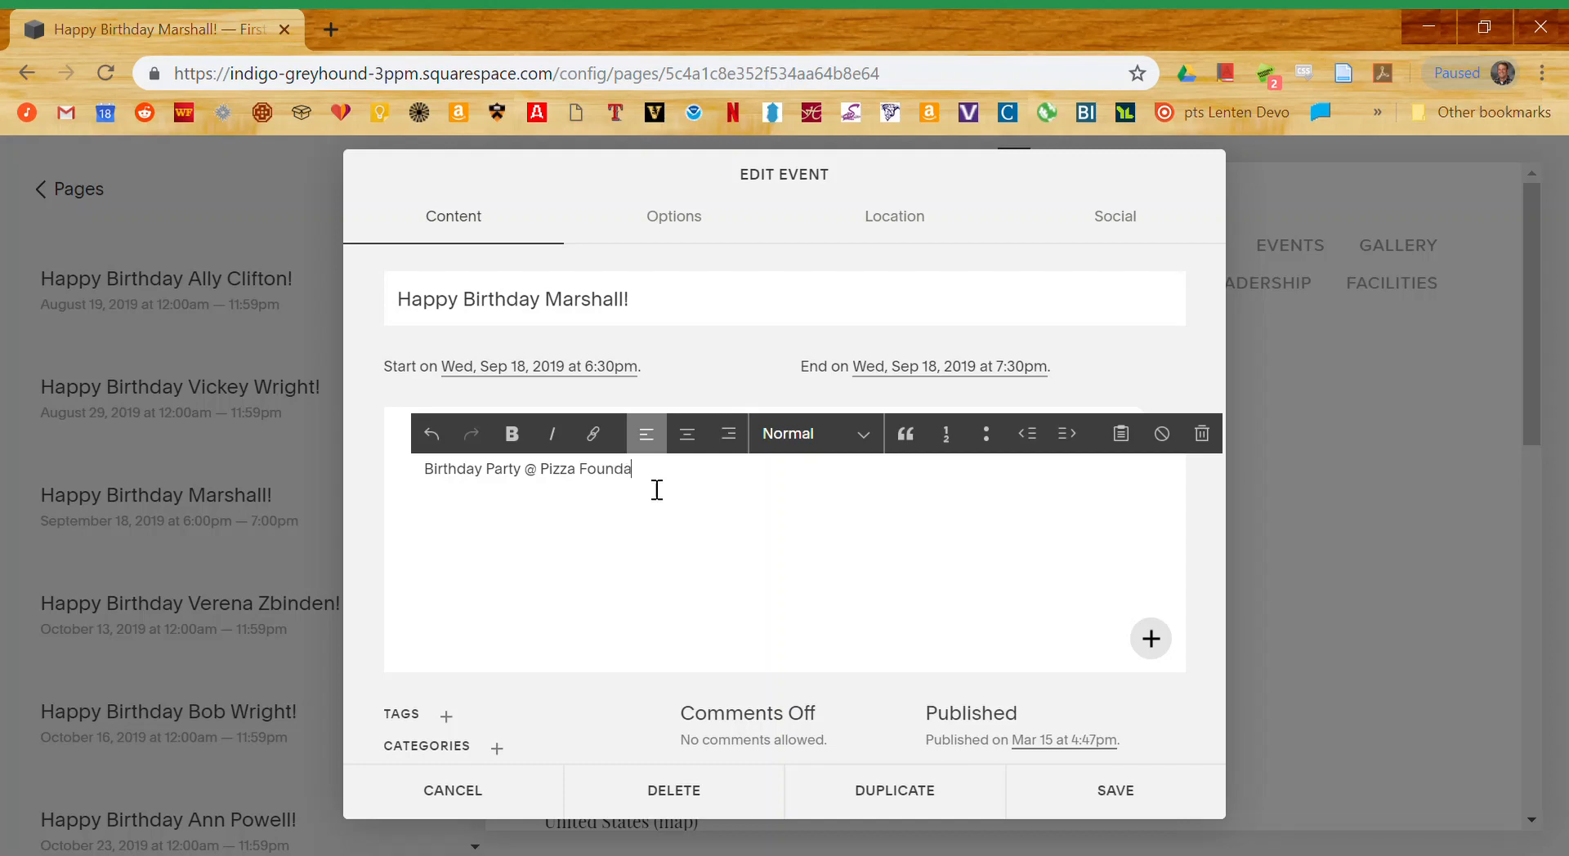
text(tion)
click(698, 544)
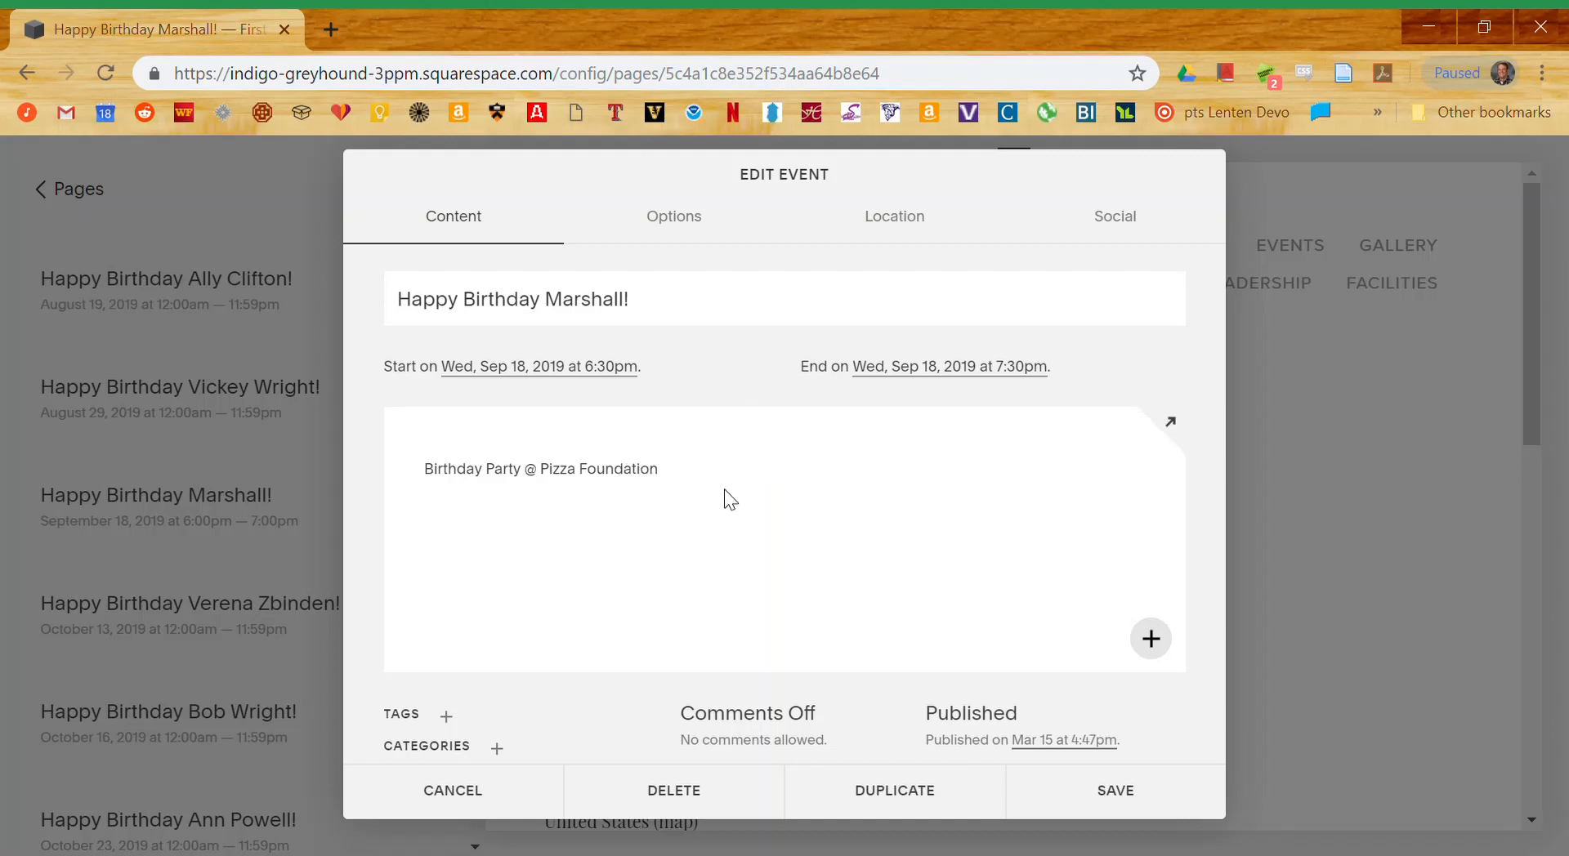
- Review the event's location, content and thumbnail image settings and save the event
click(897, 232)
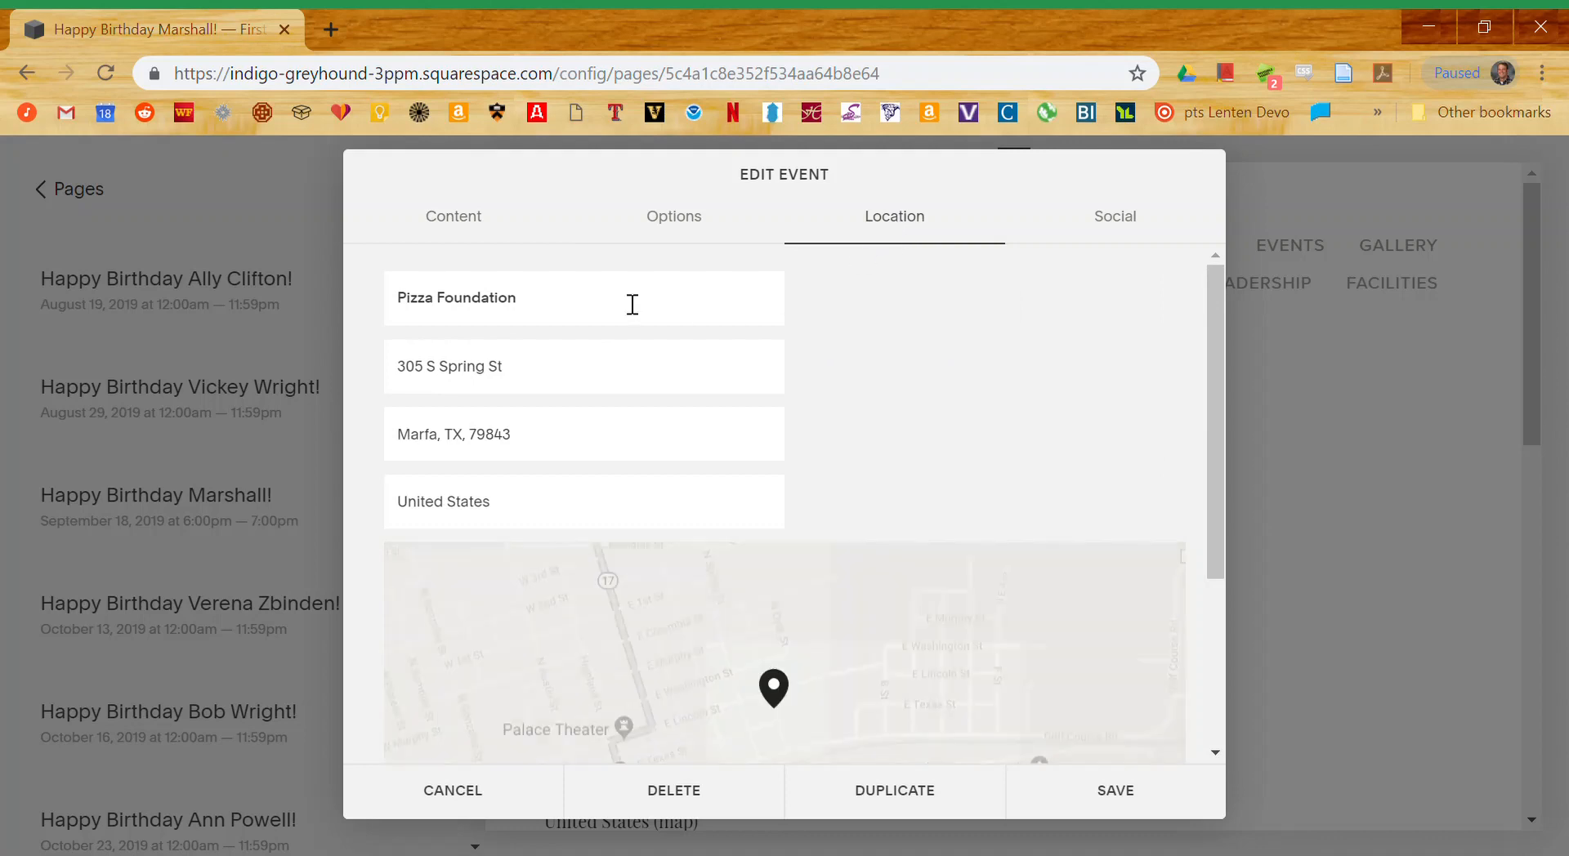
click(456, 230)
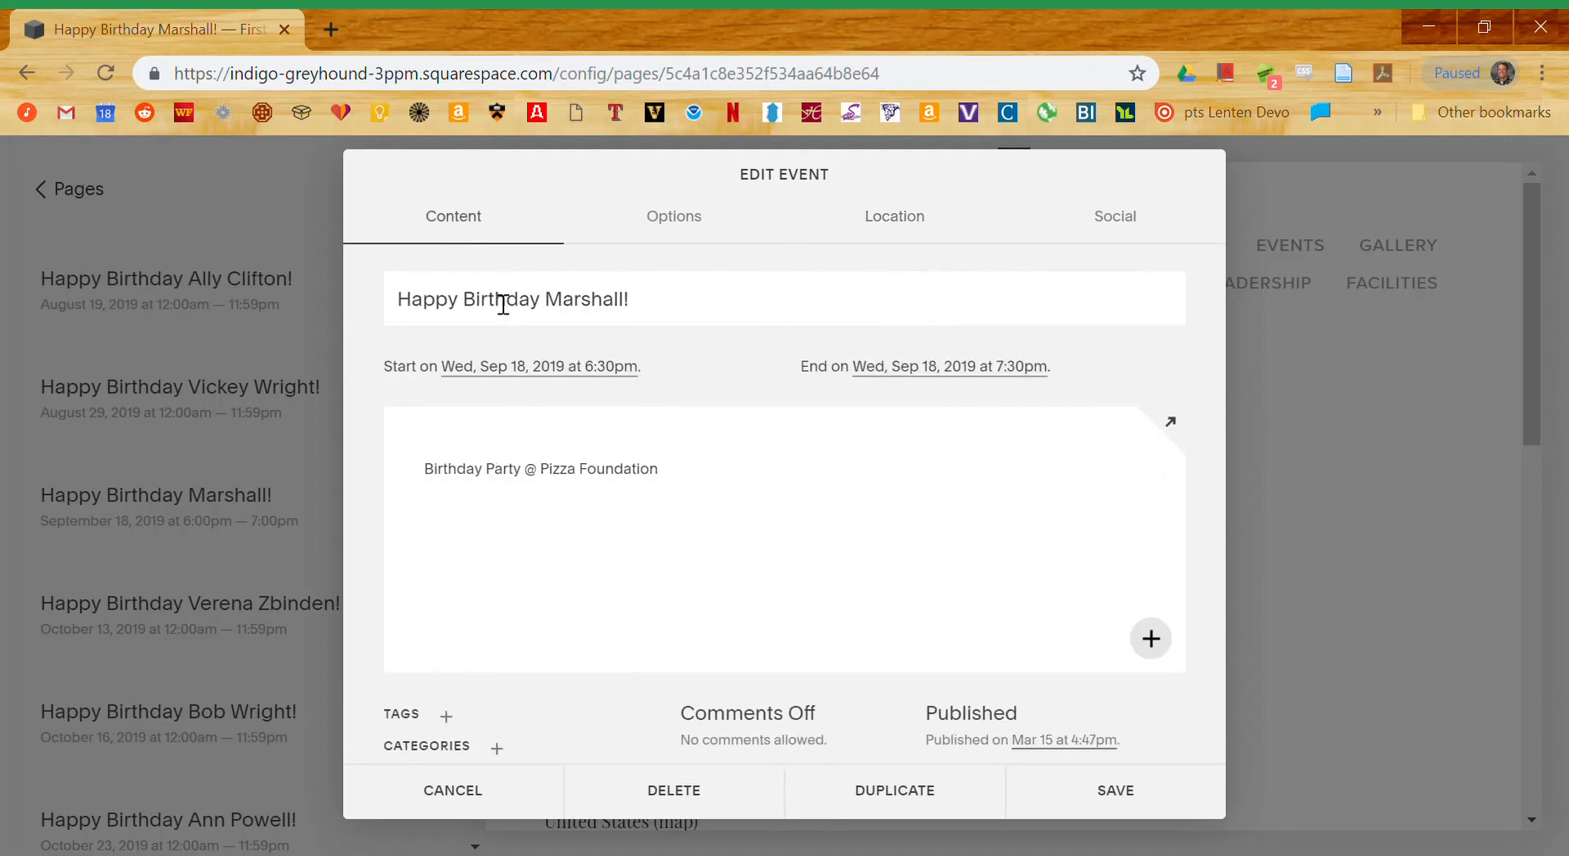
click(677, 214)
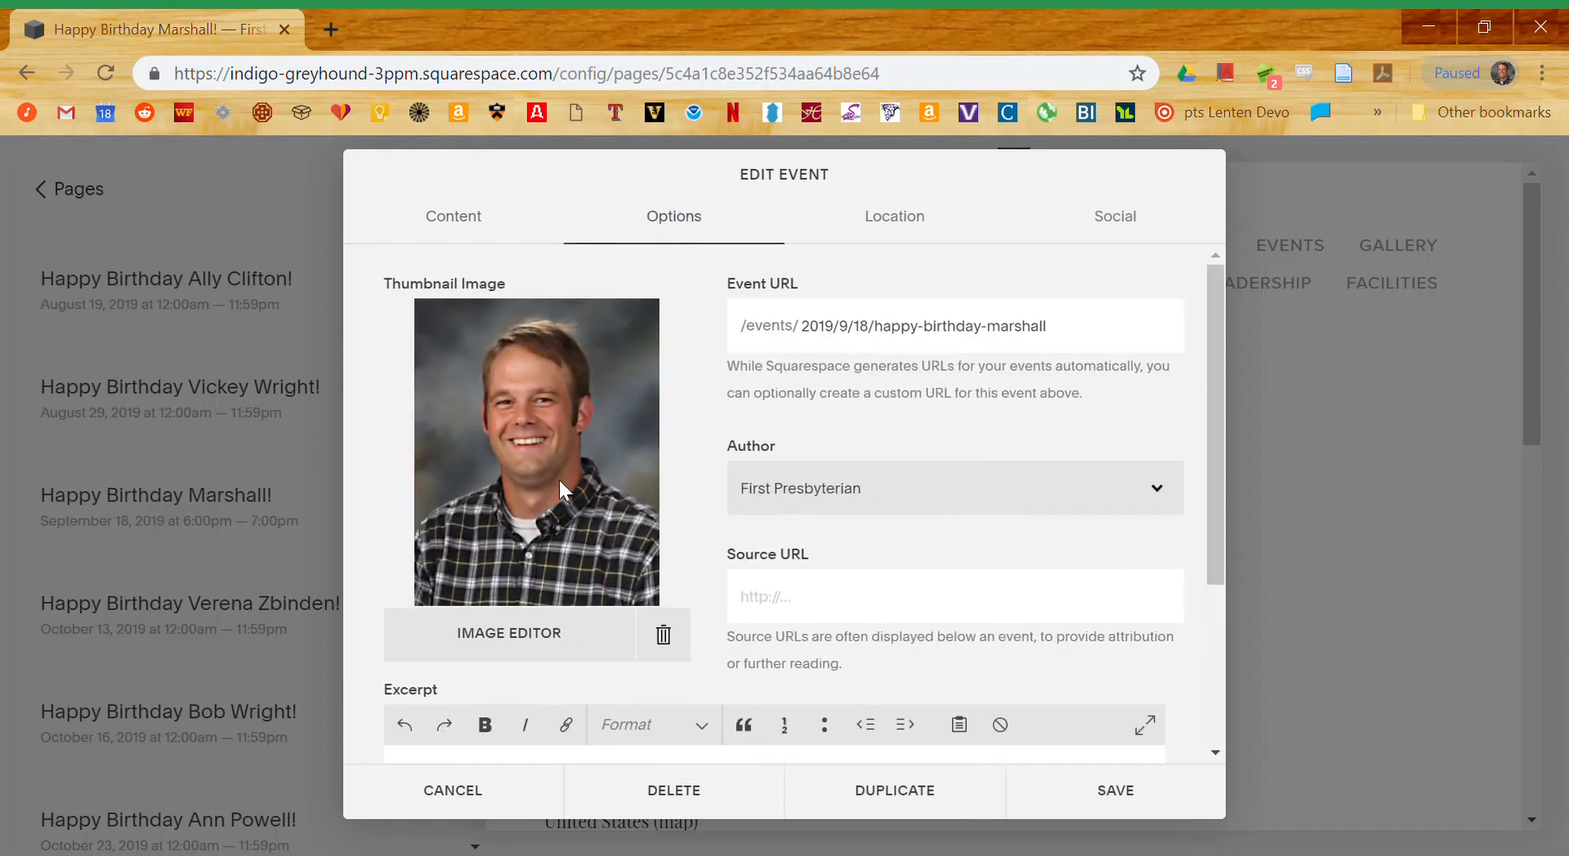
click(898, 230)
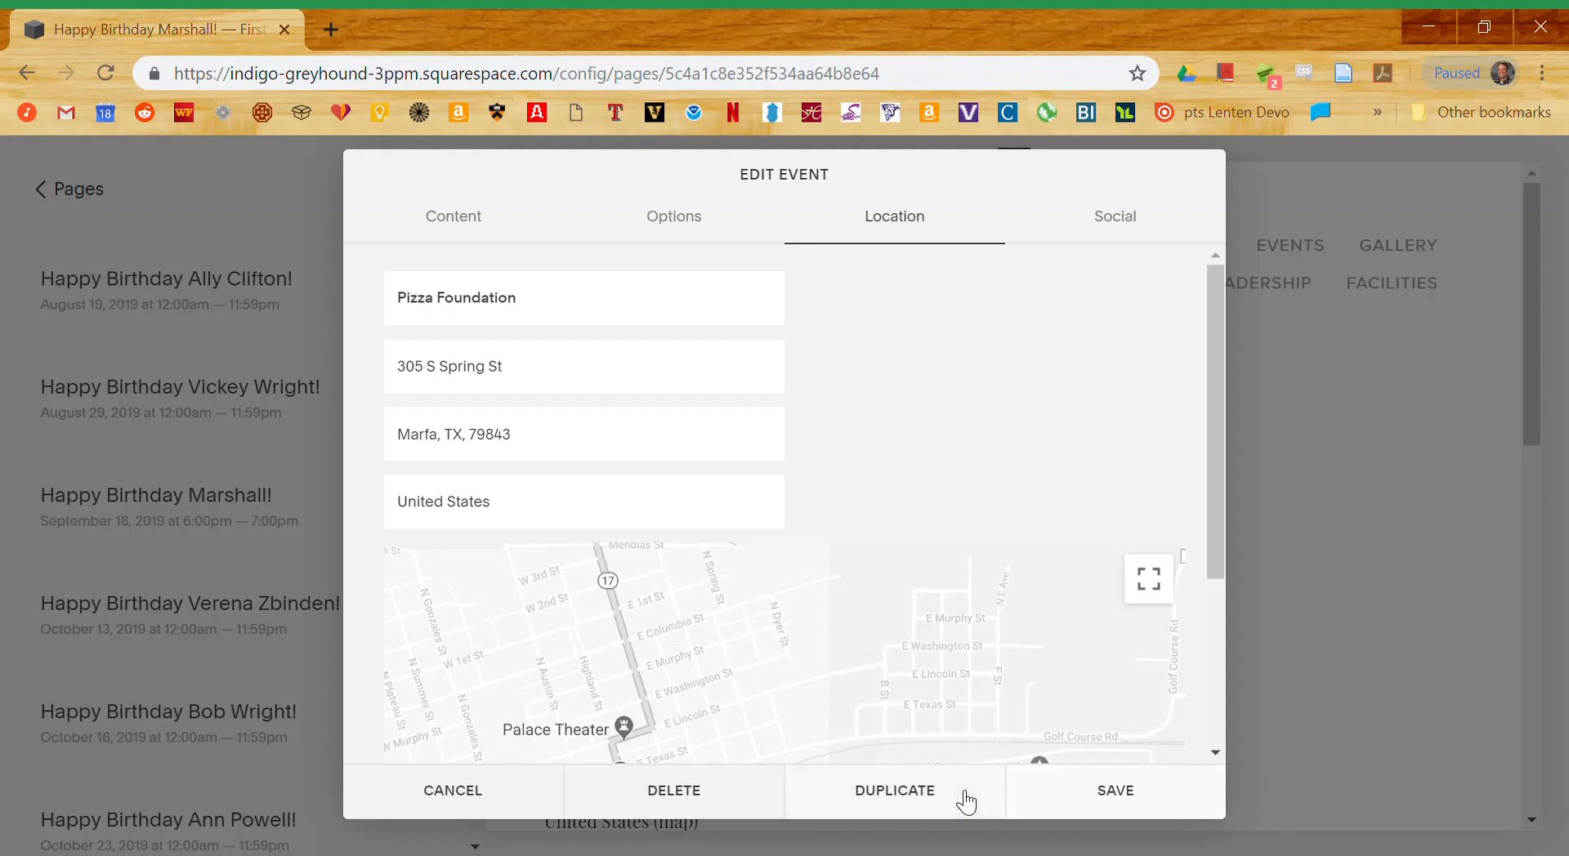
click(1089, 800)
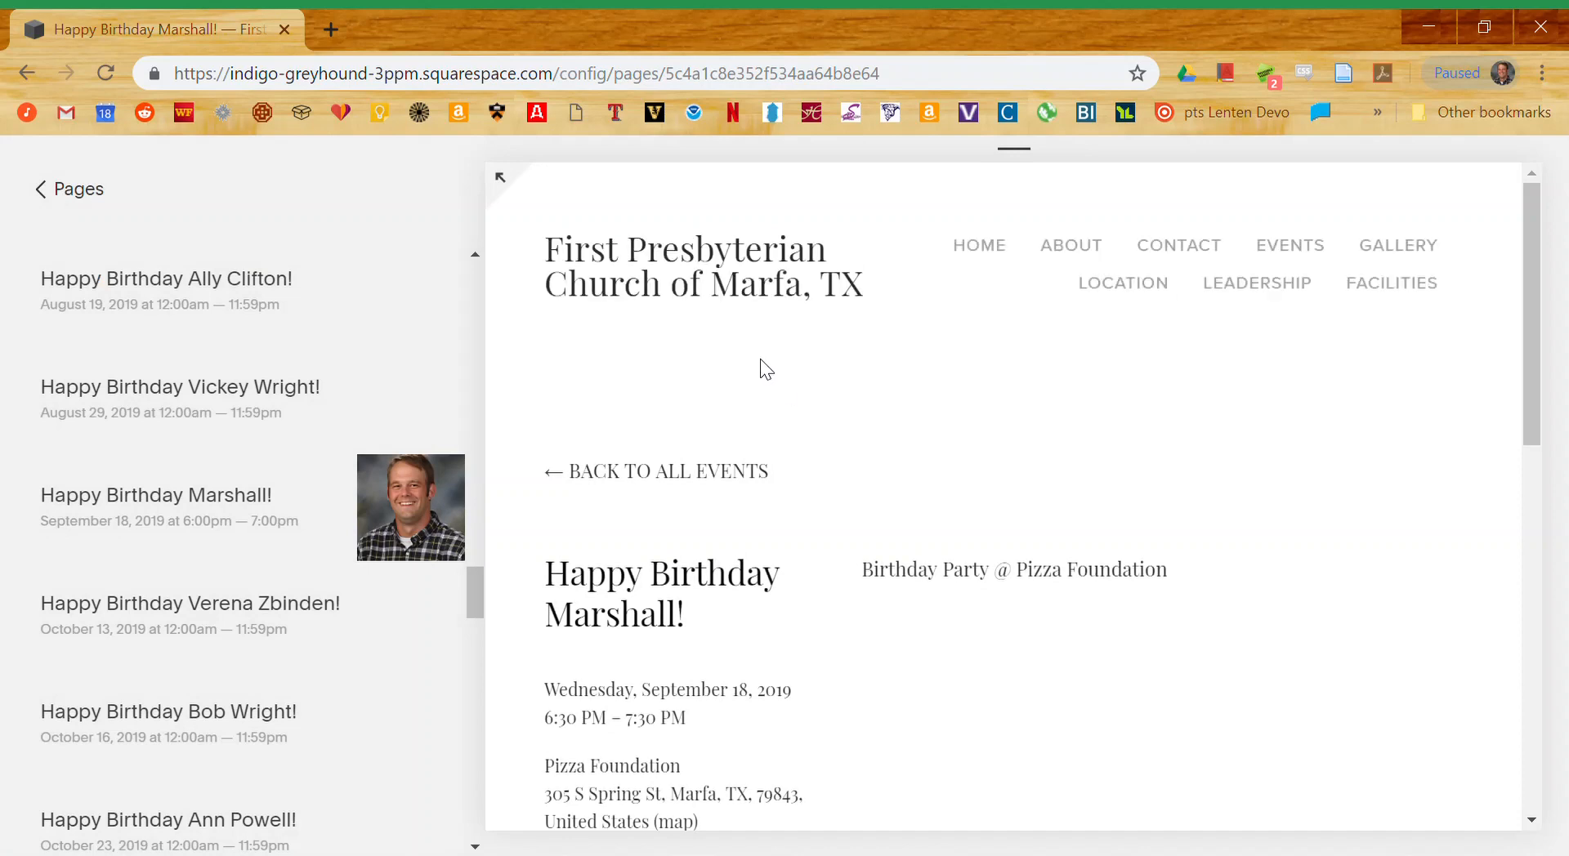
- Preview the saved event's page in full-window view and return to the editing view
scroll(760, 360, down, 5)
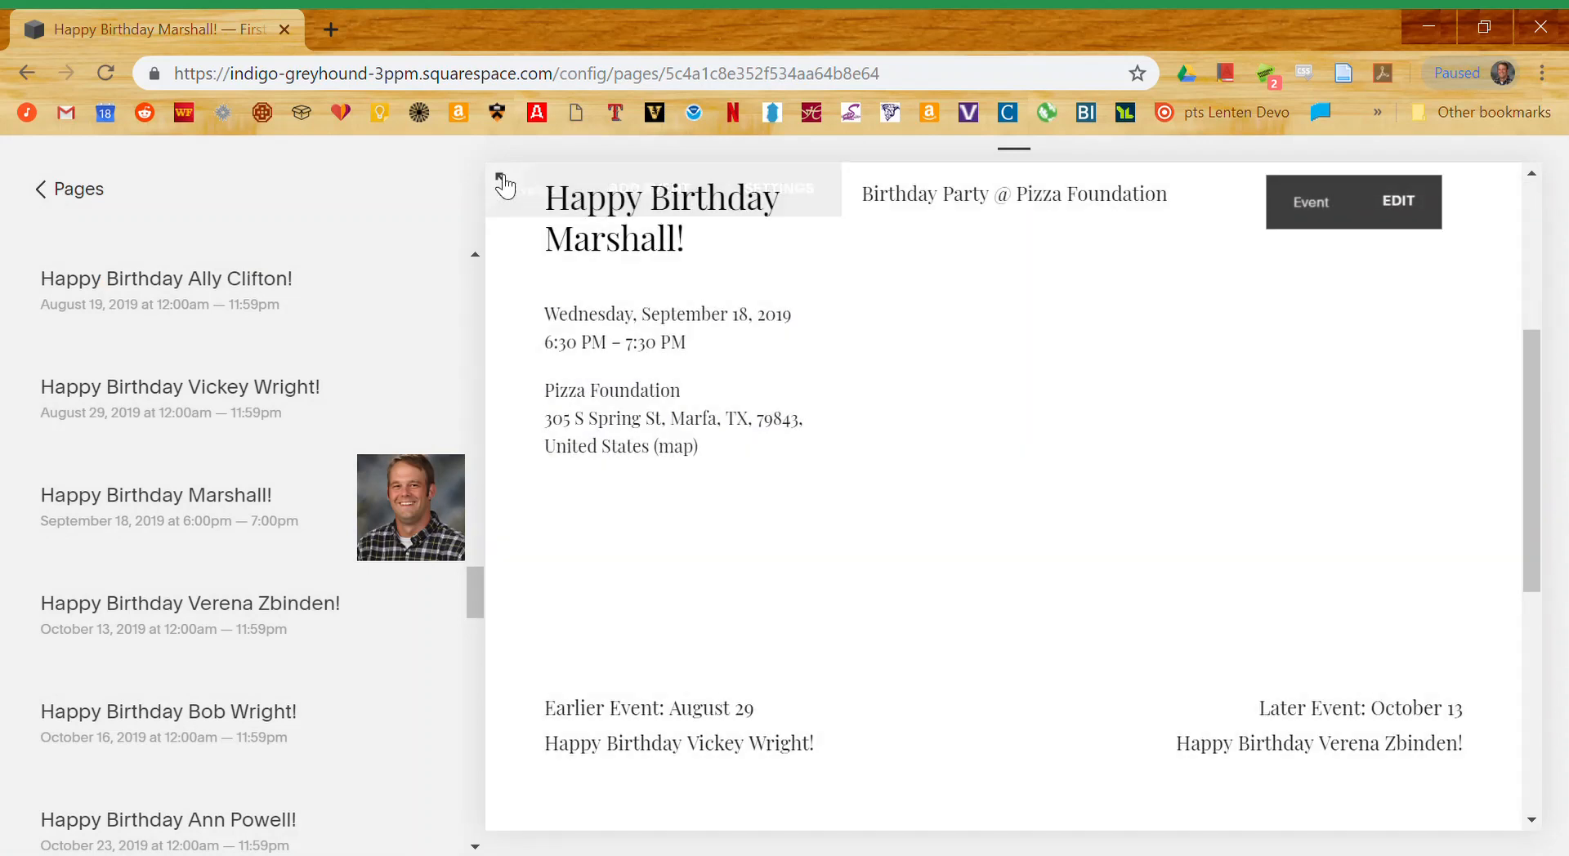
click(499, 177)
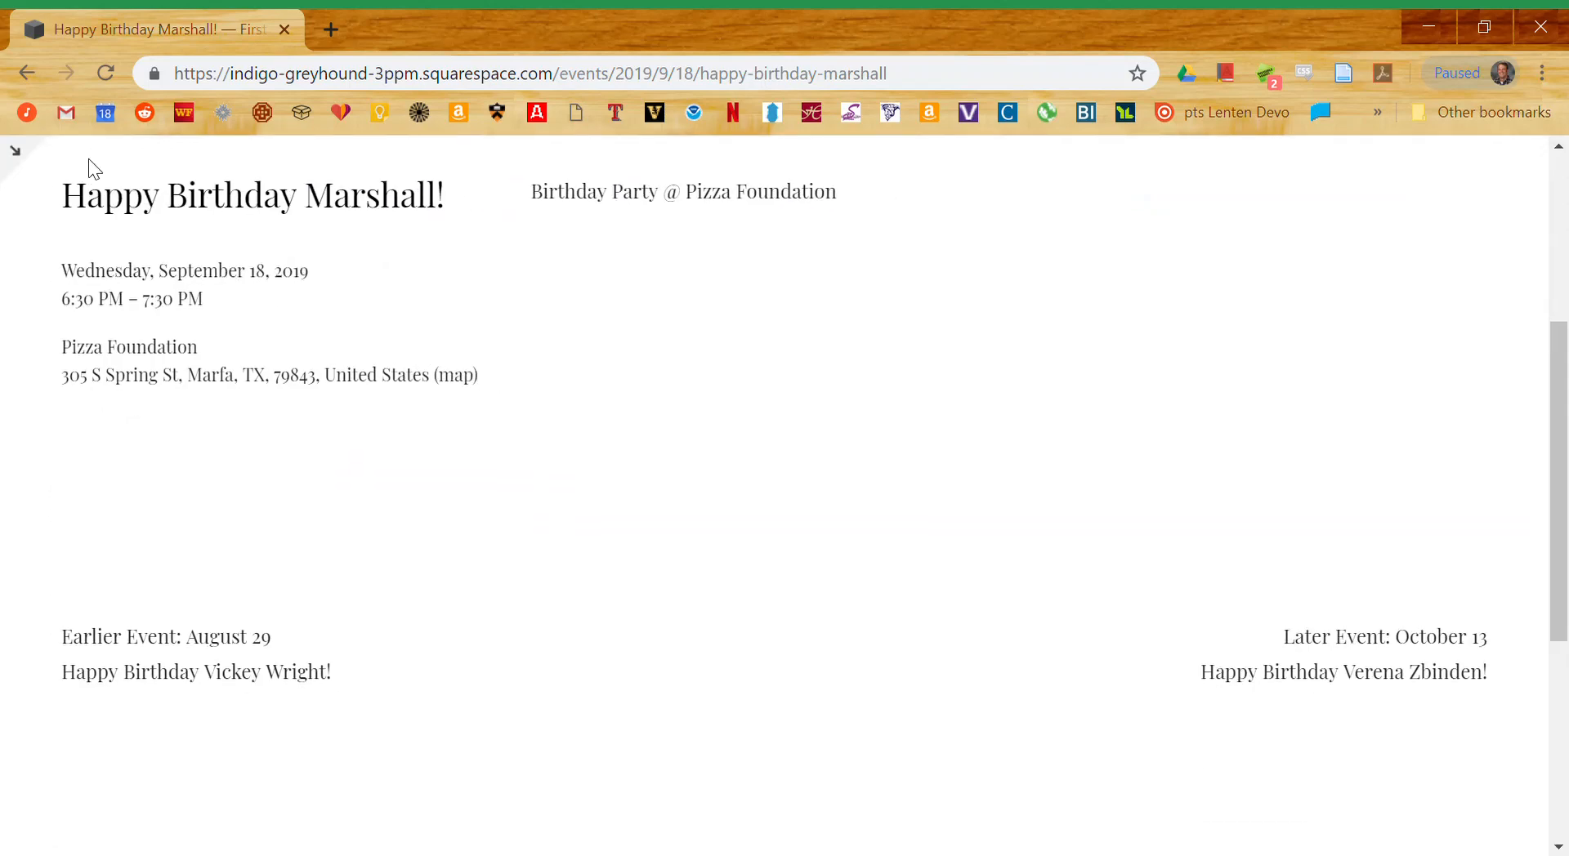
click(16, 160)
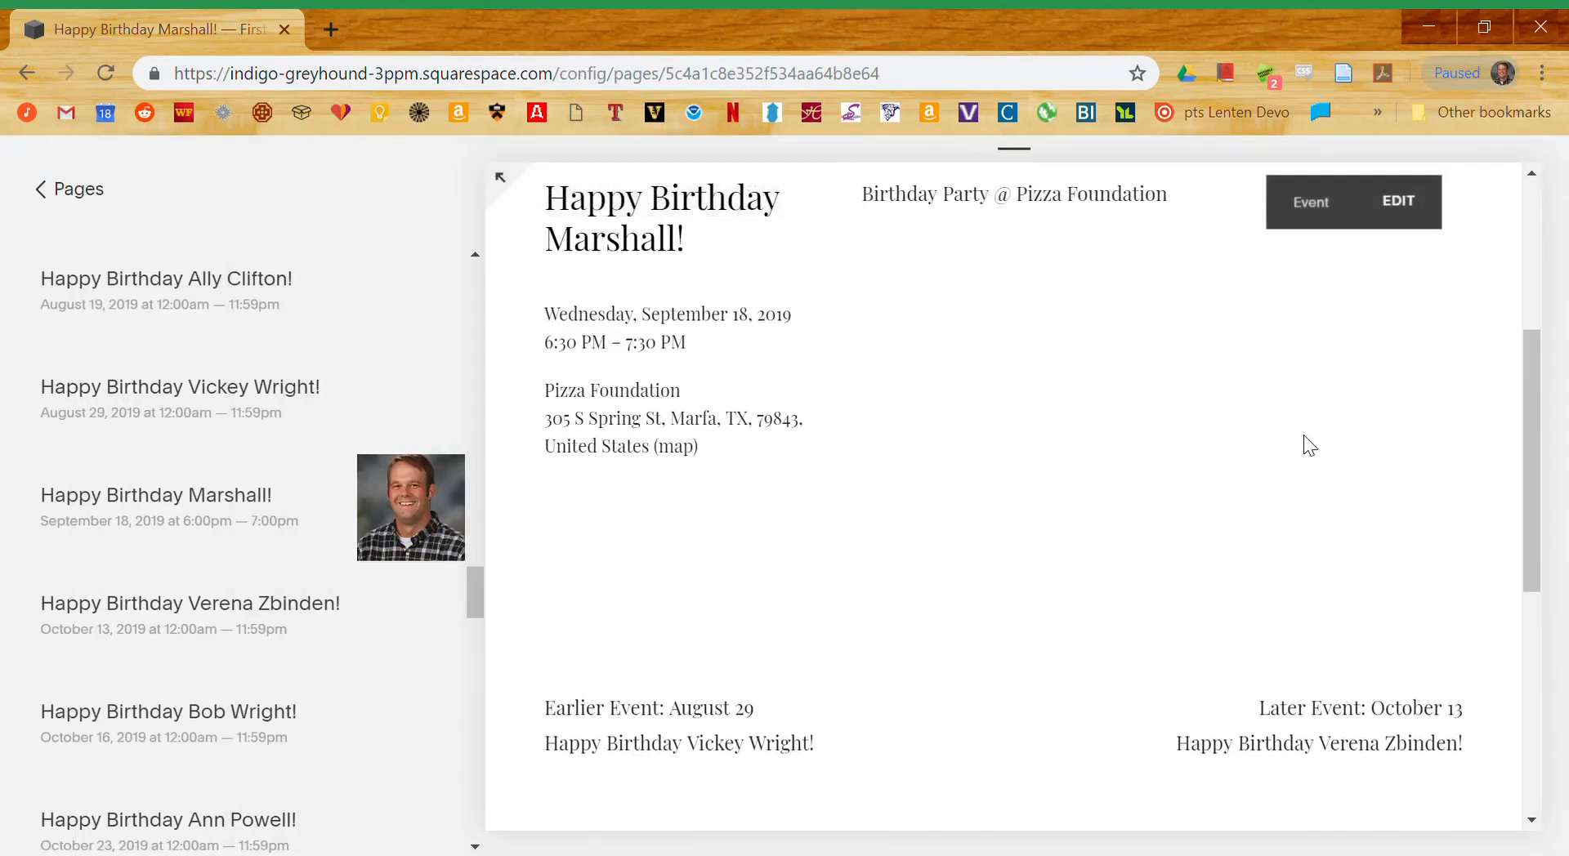
scroll(1114, 500, up, 4)
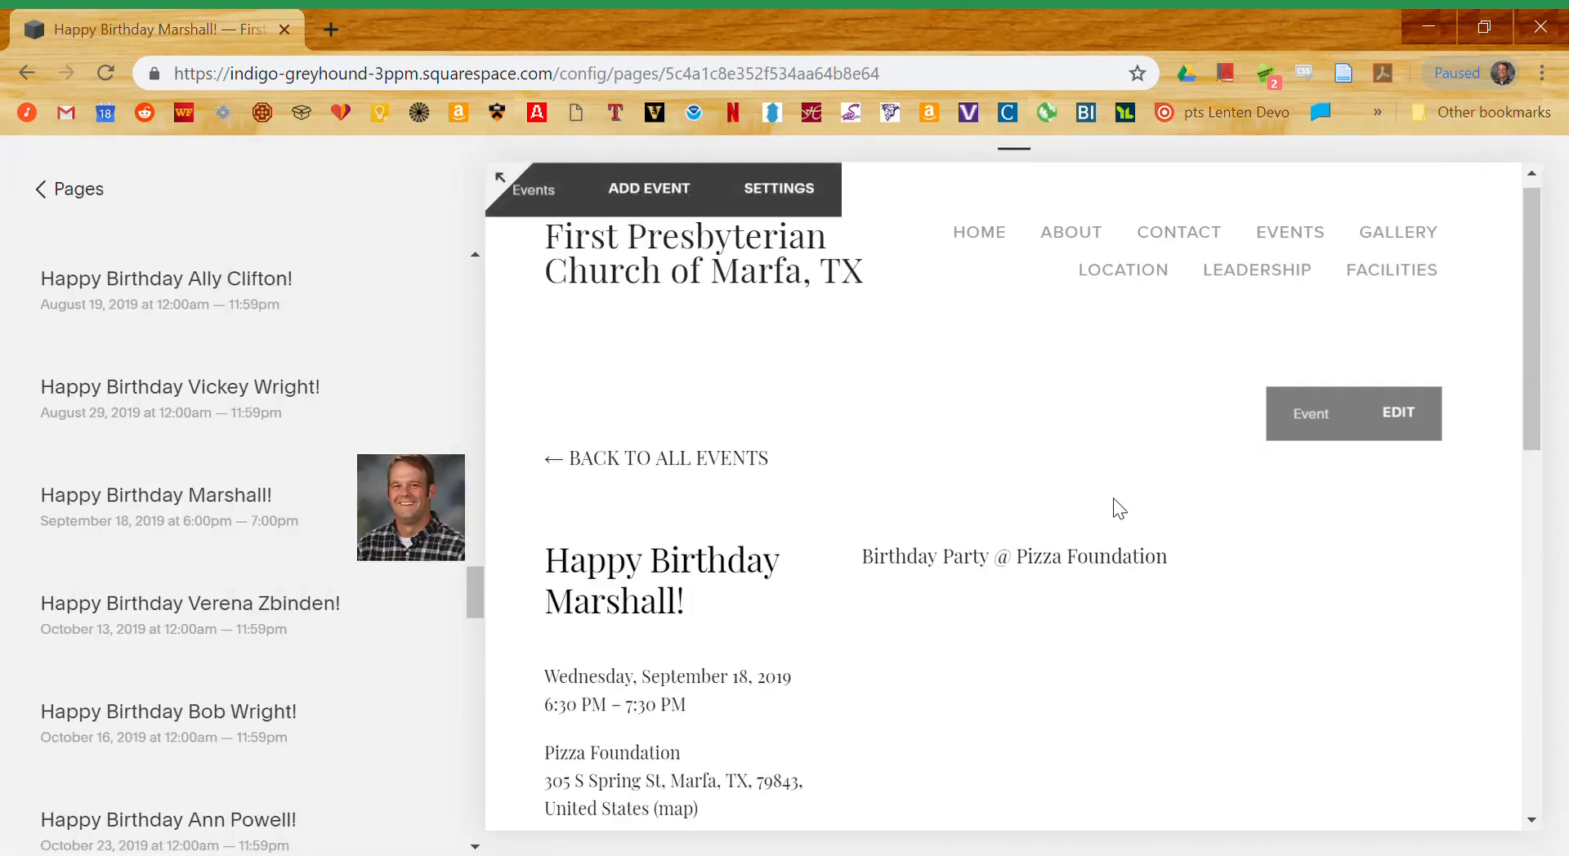
- Go back to all events and check the September 18 entry on the September 2019 calendar
click(665, 477)
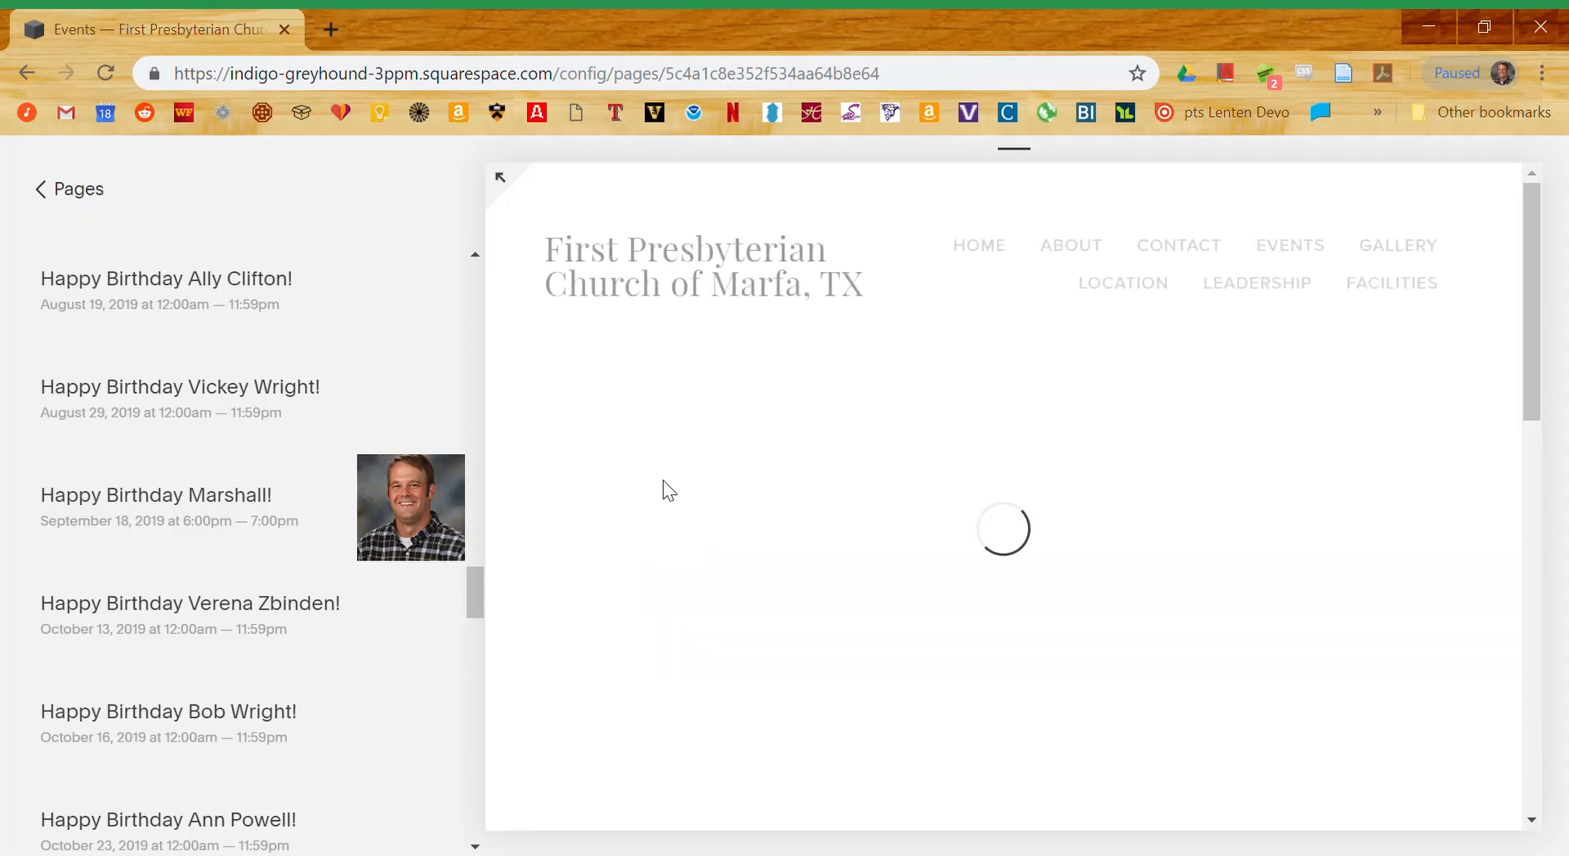
scroll(780, 563, down, 4)
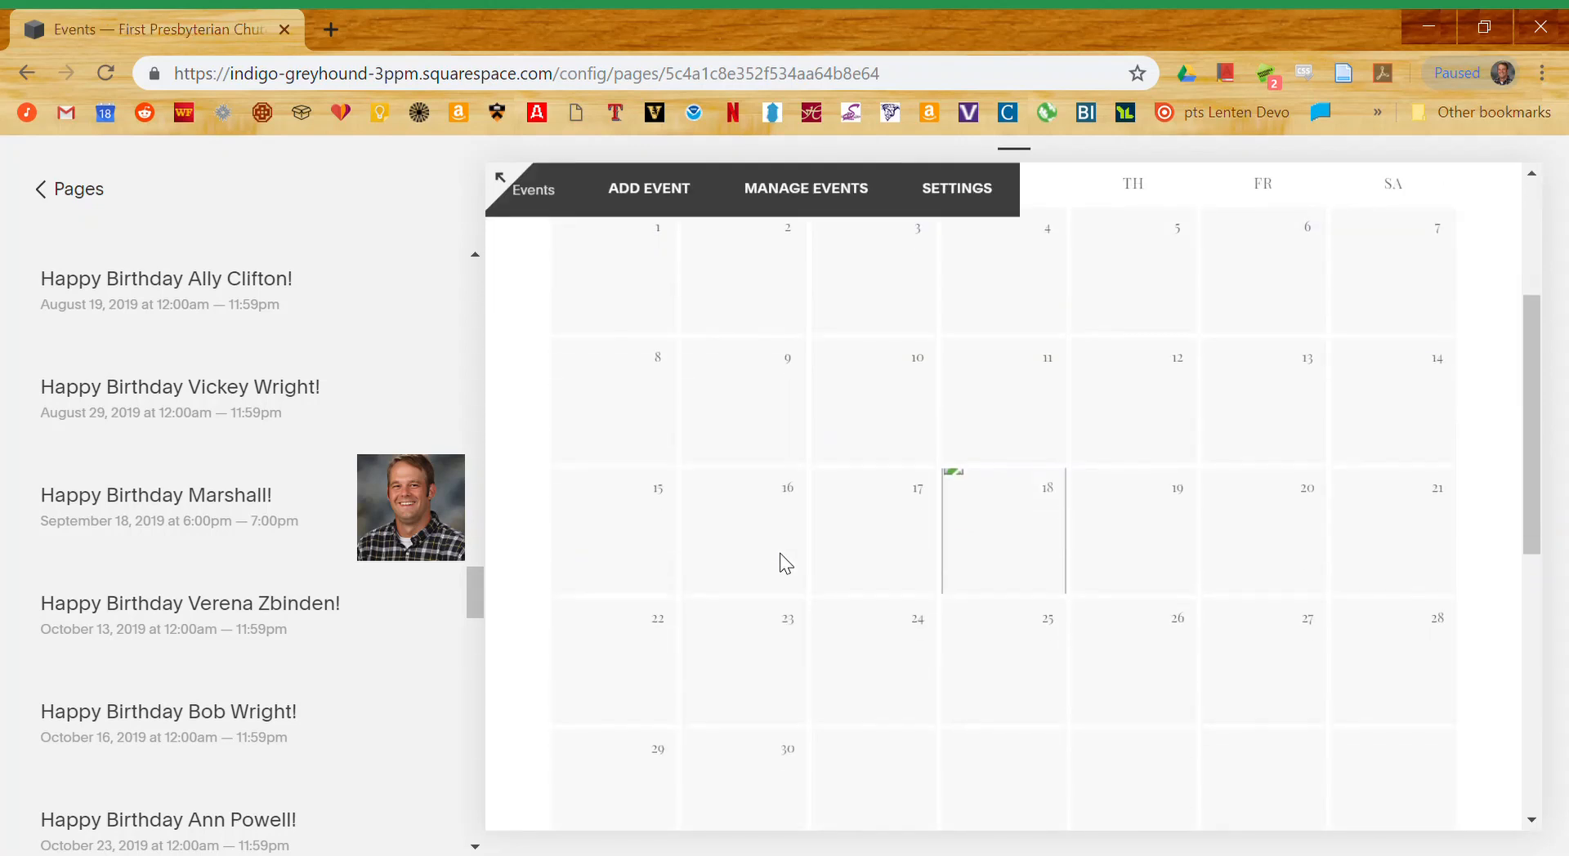
mouse_move(1051, 514)
scroll(634, 441, up, 3)
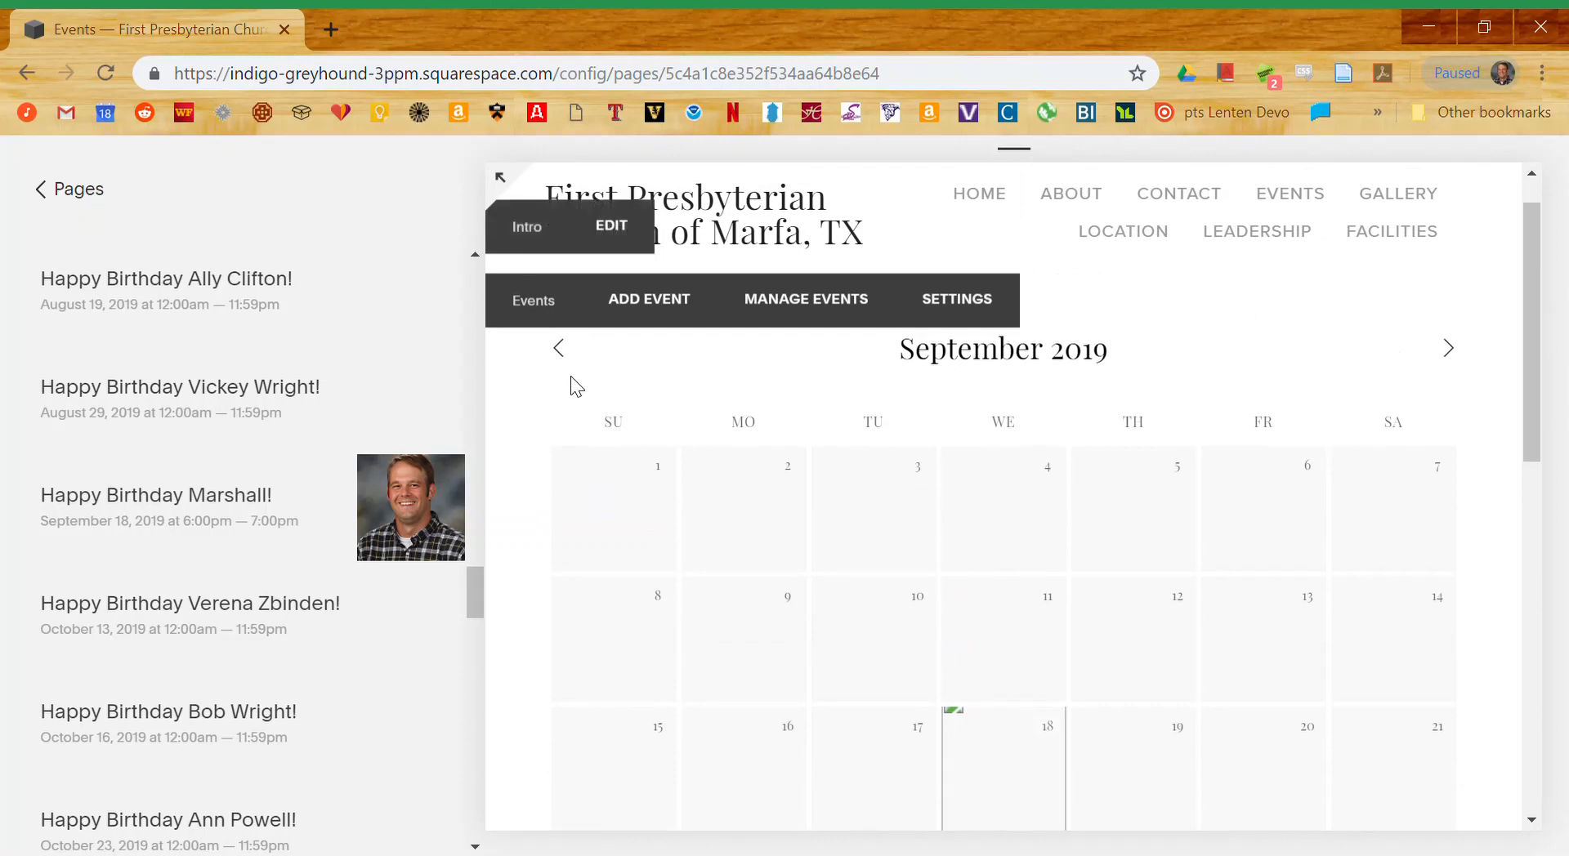
- Find the June 2, 2019 Worship event in the events list and open it for editing
drag(474, 592, 473, 520)
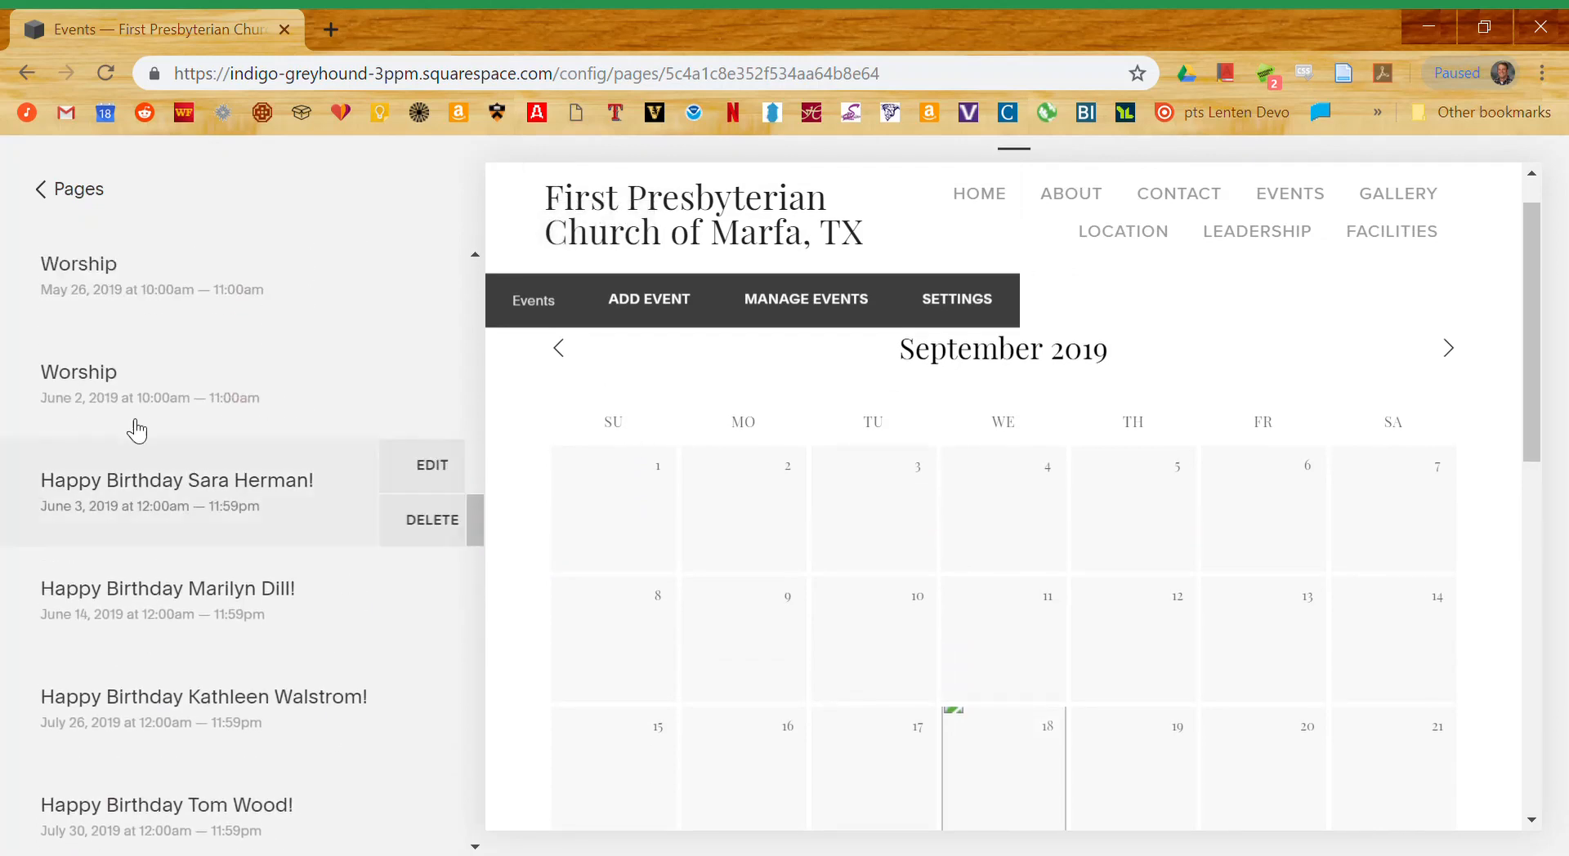
click(72, 387)
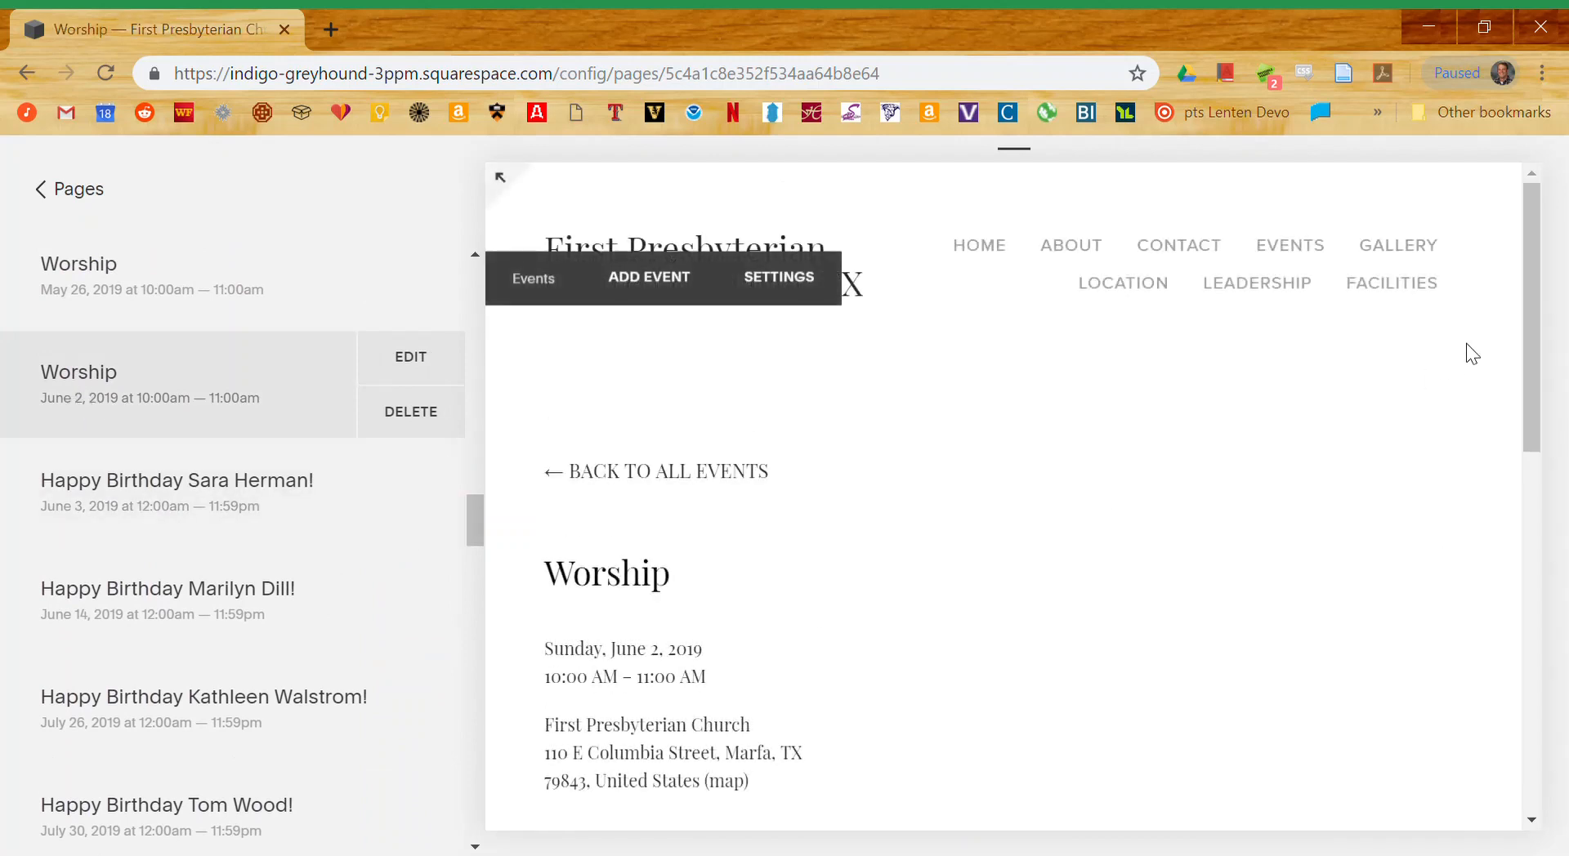
drag(1537, 277, 1541, 350)
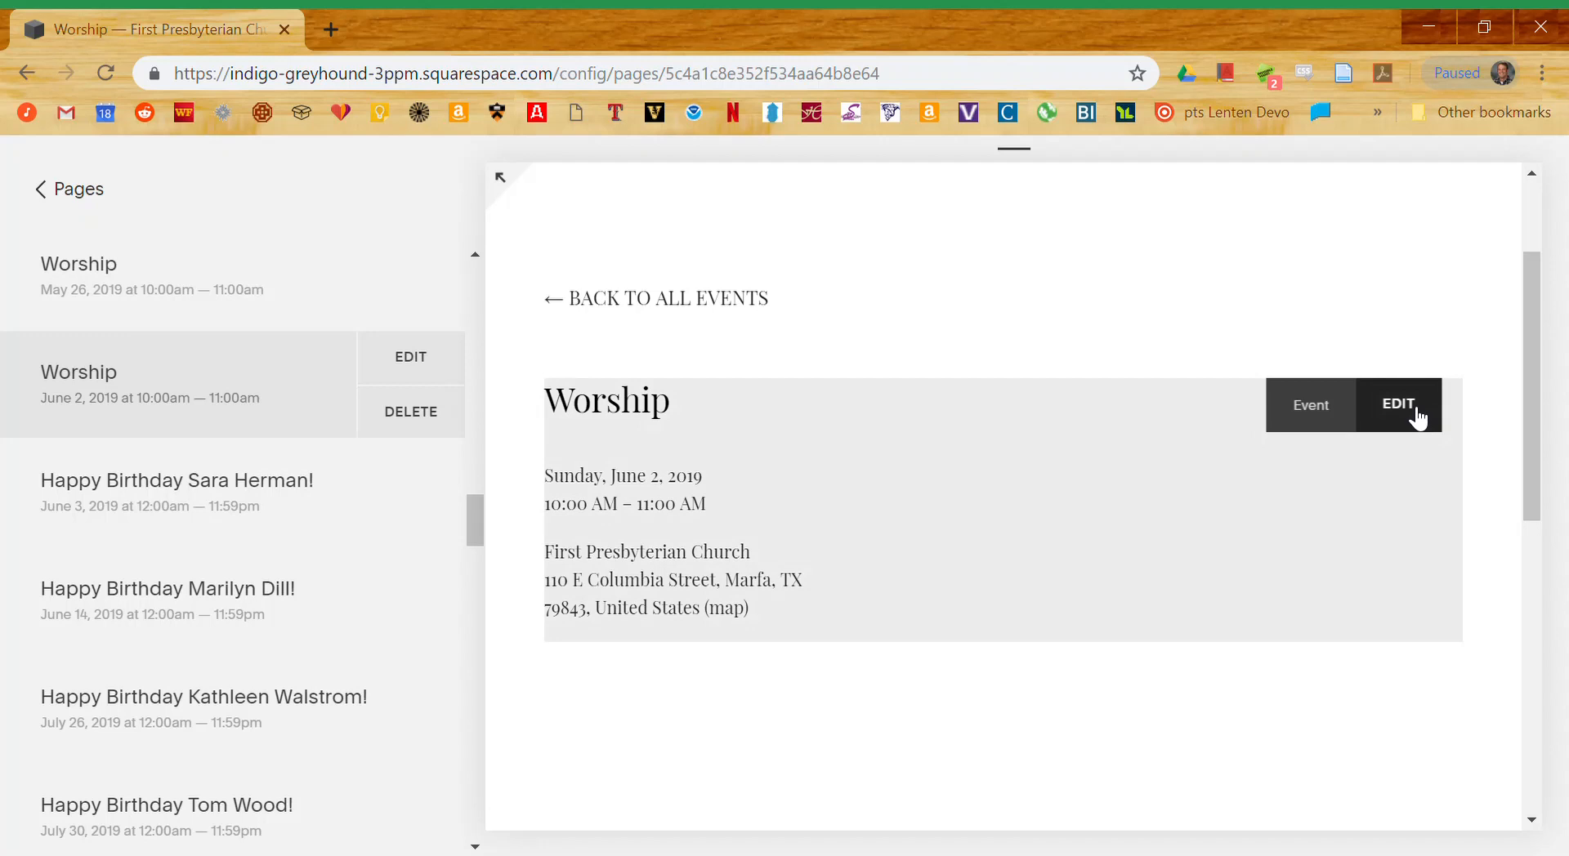
click(1418, 418)
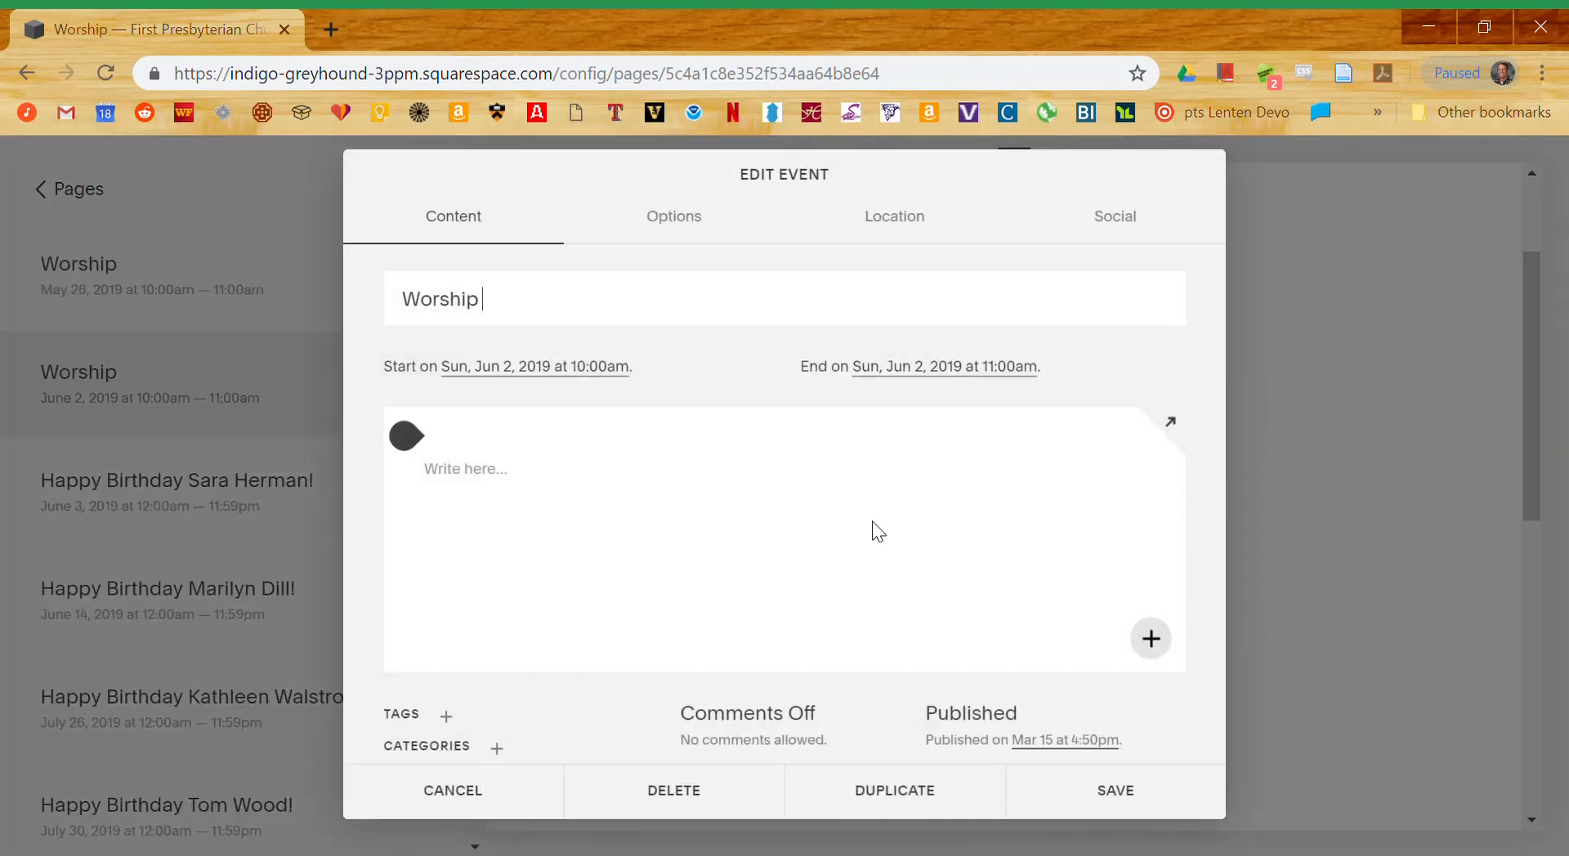
click(520, 372)
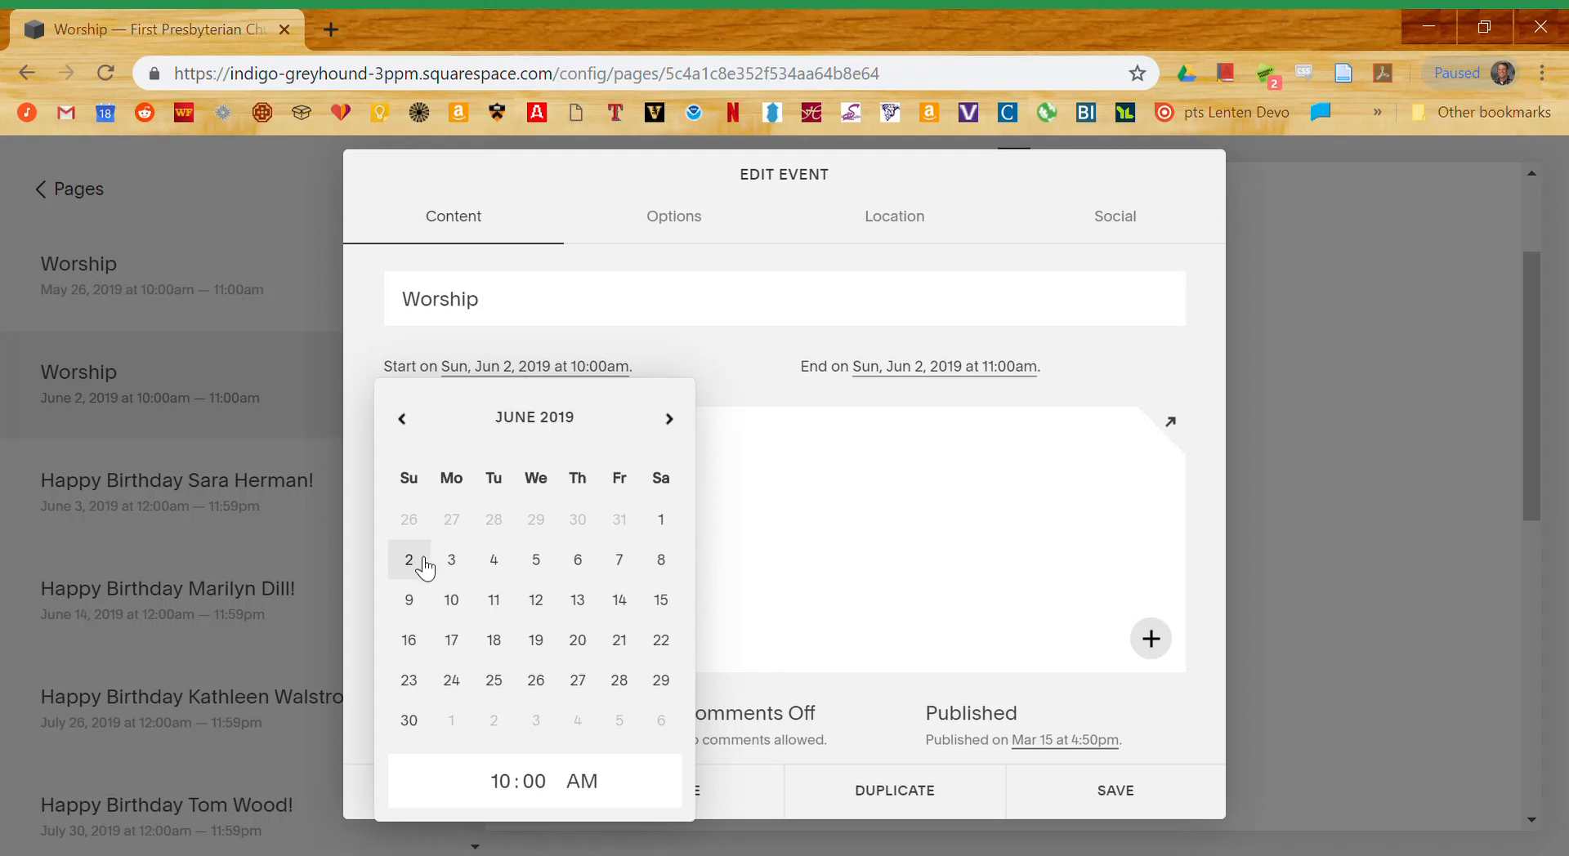
click(416, 604)
click(426, 575)
mouse_move(871, 466)
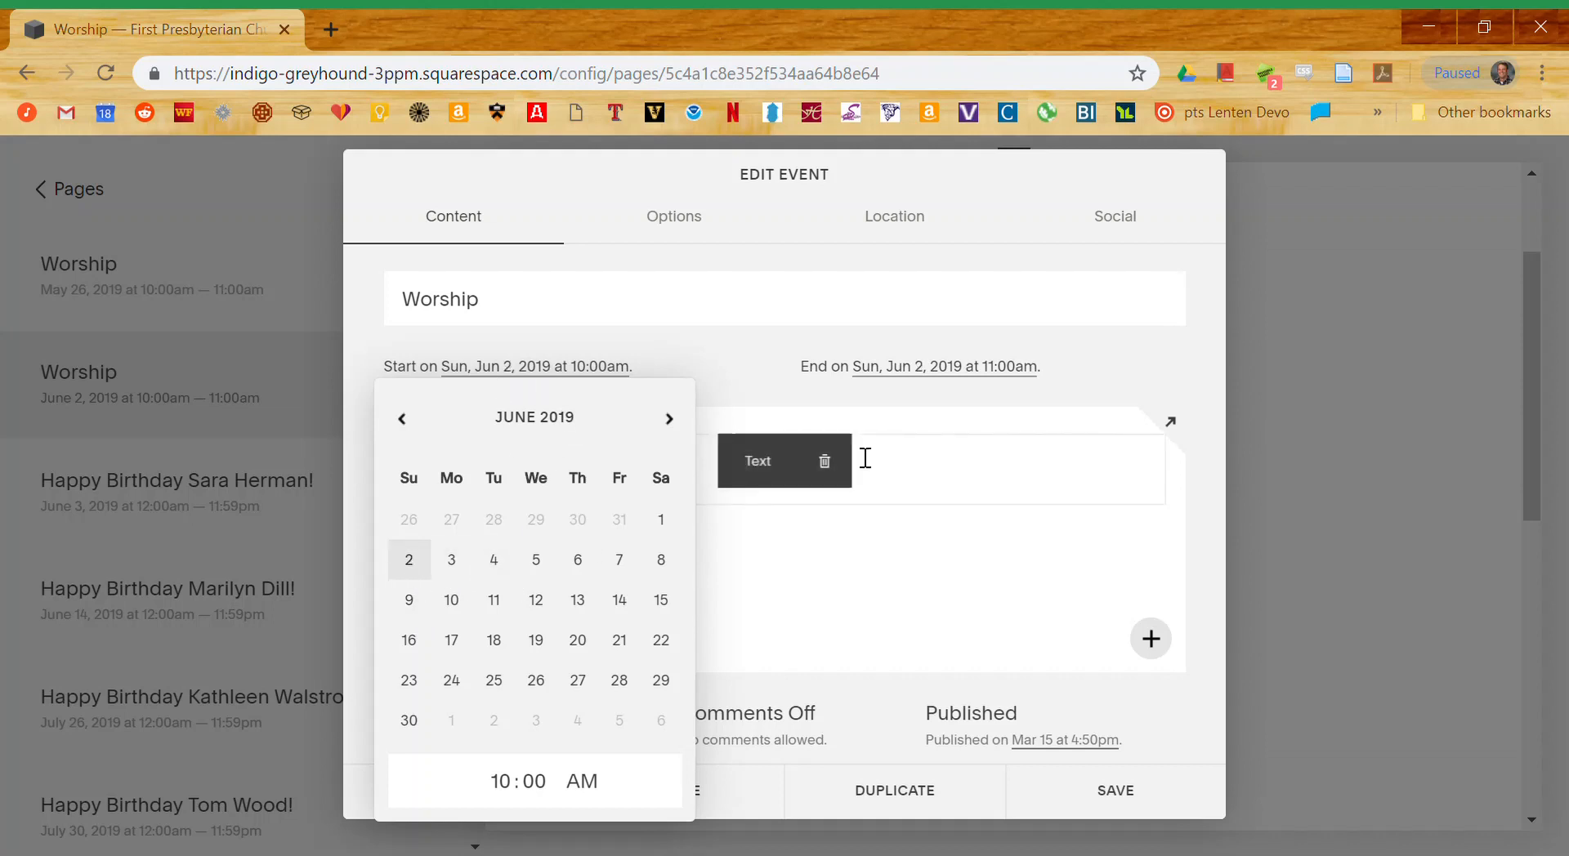
click(745, 374)
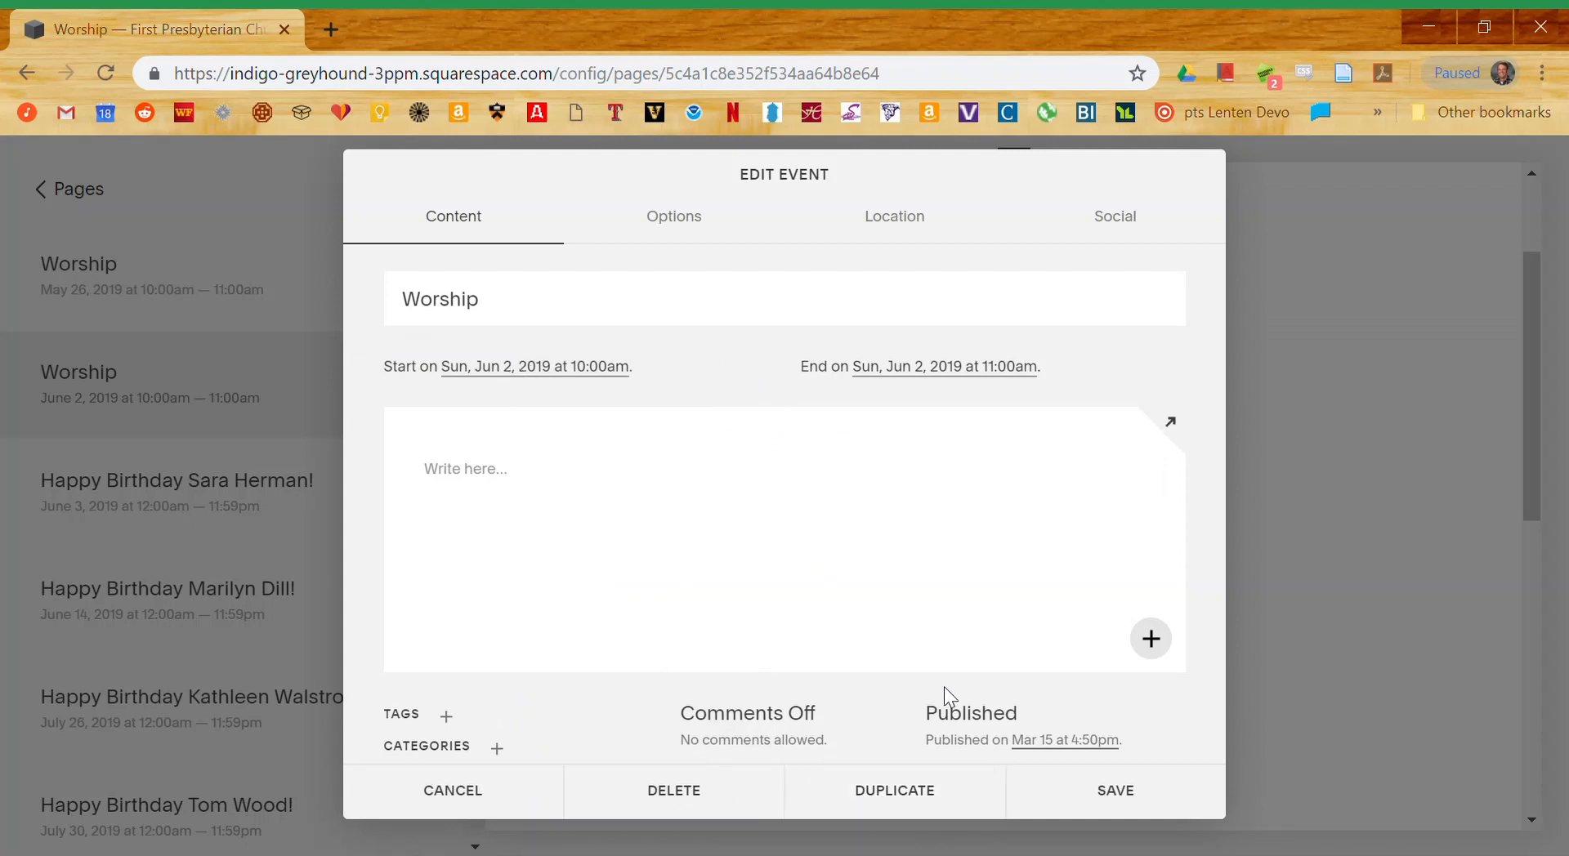
- Duplicate the Worship event, discarding the pending changes, and remove "Copy of" from the duplicate's title
click(922, 807)
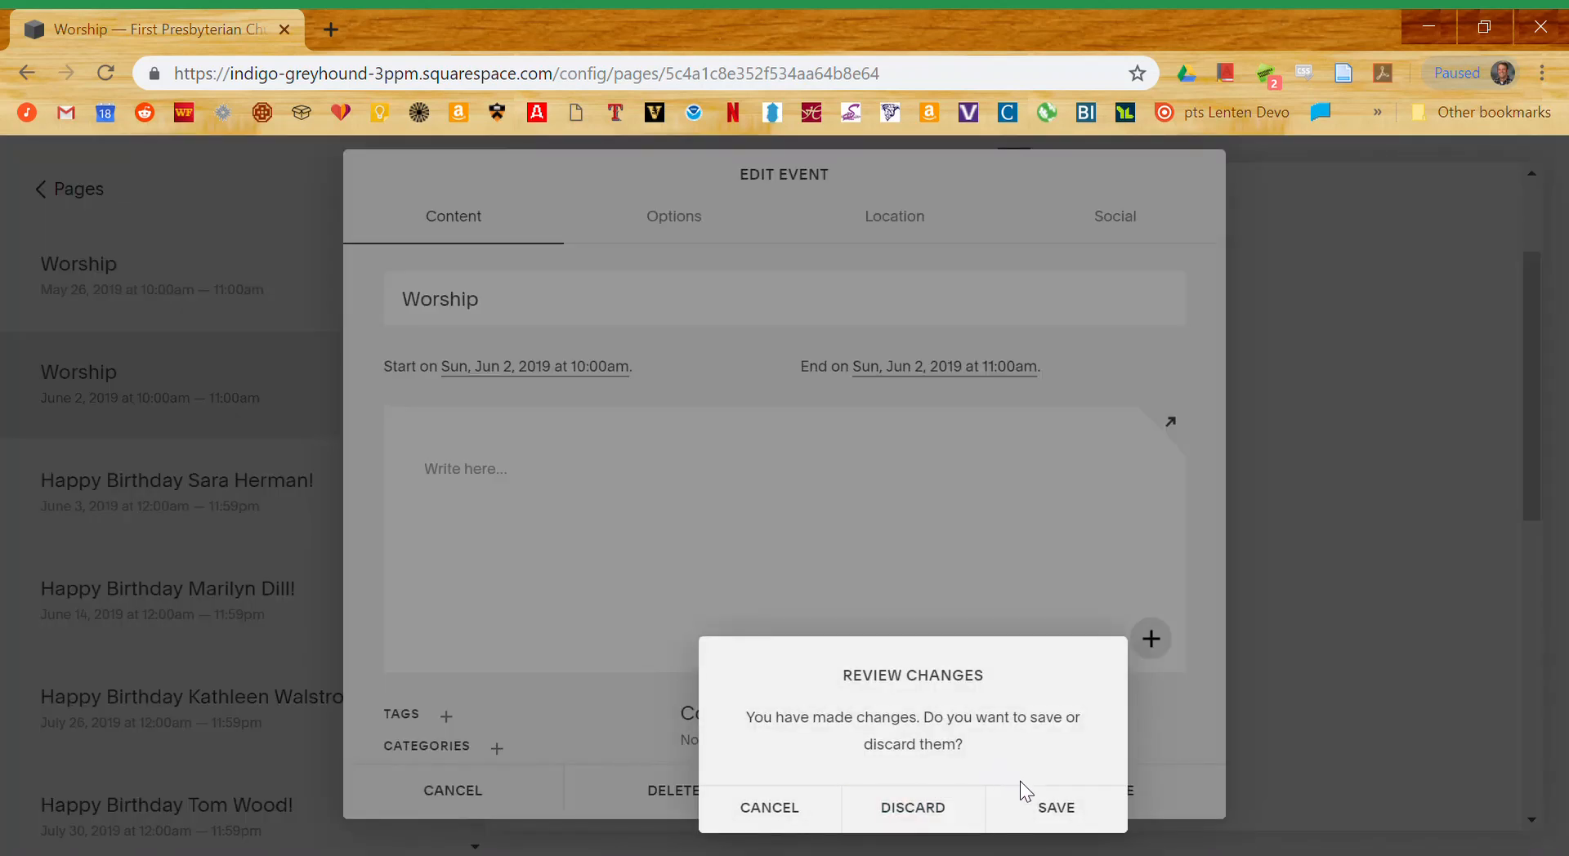
click(947, 809)
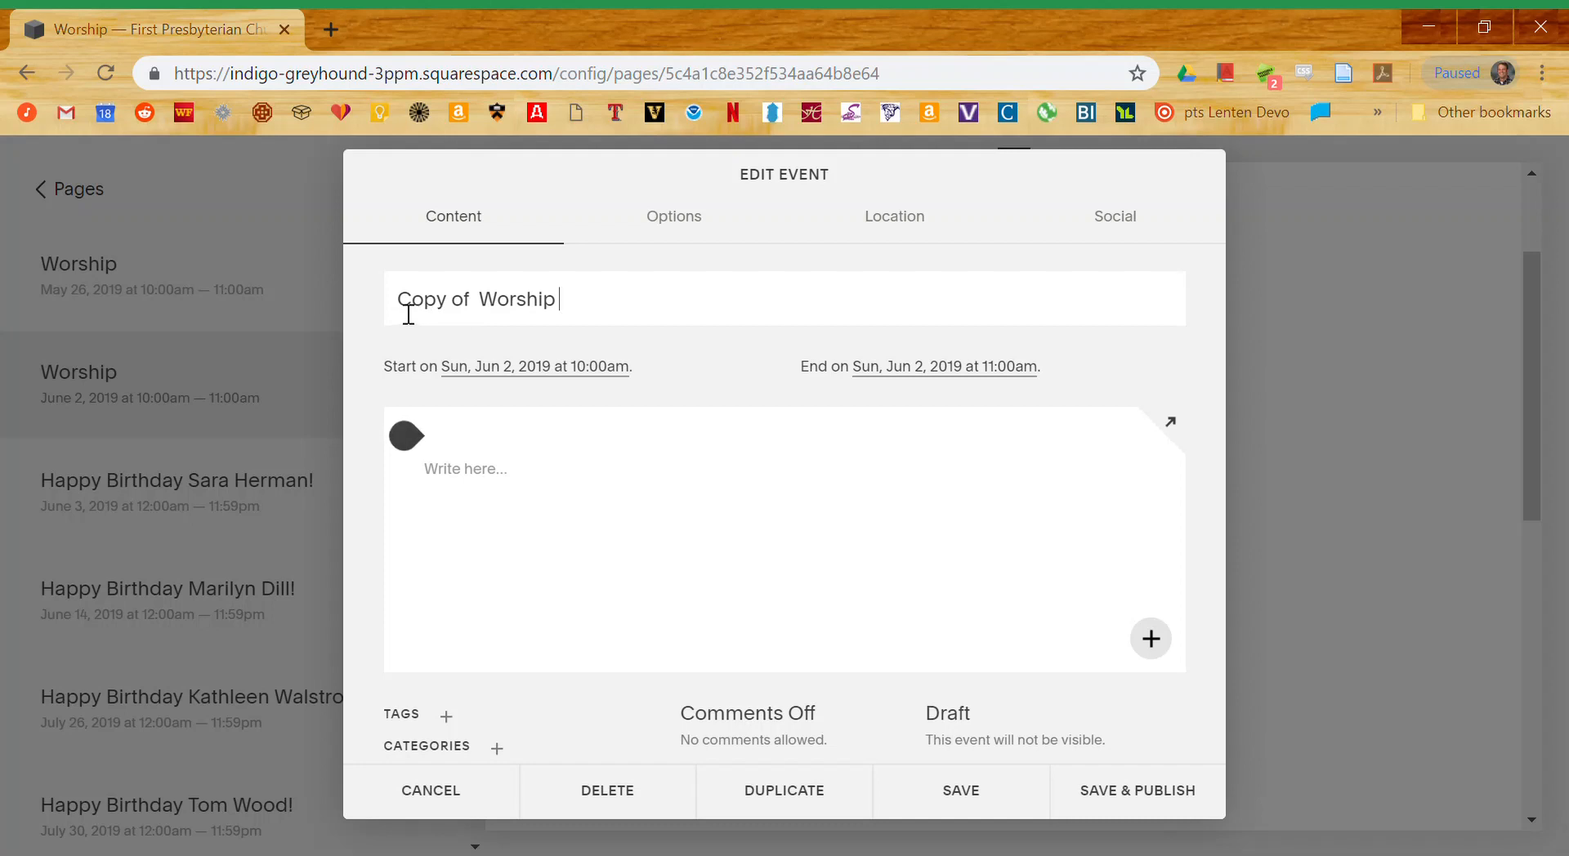
drag(410, 311, 483, 322)
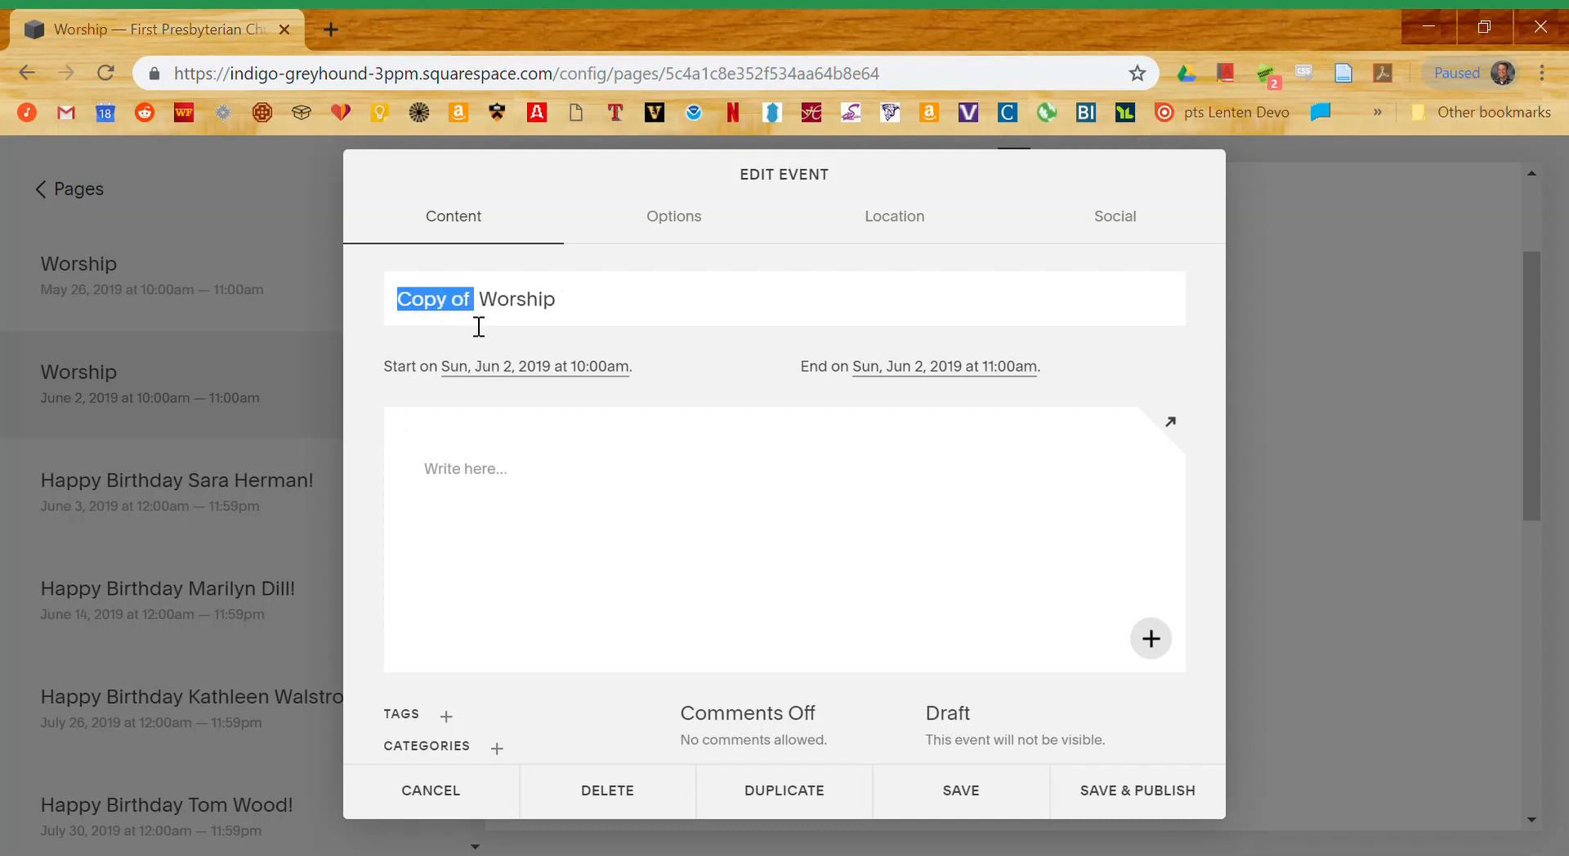
key(BackSpace)
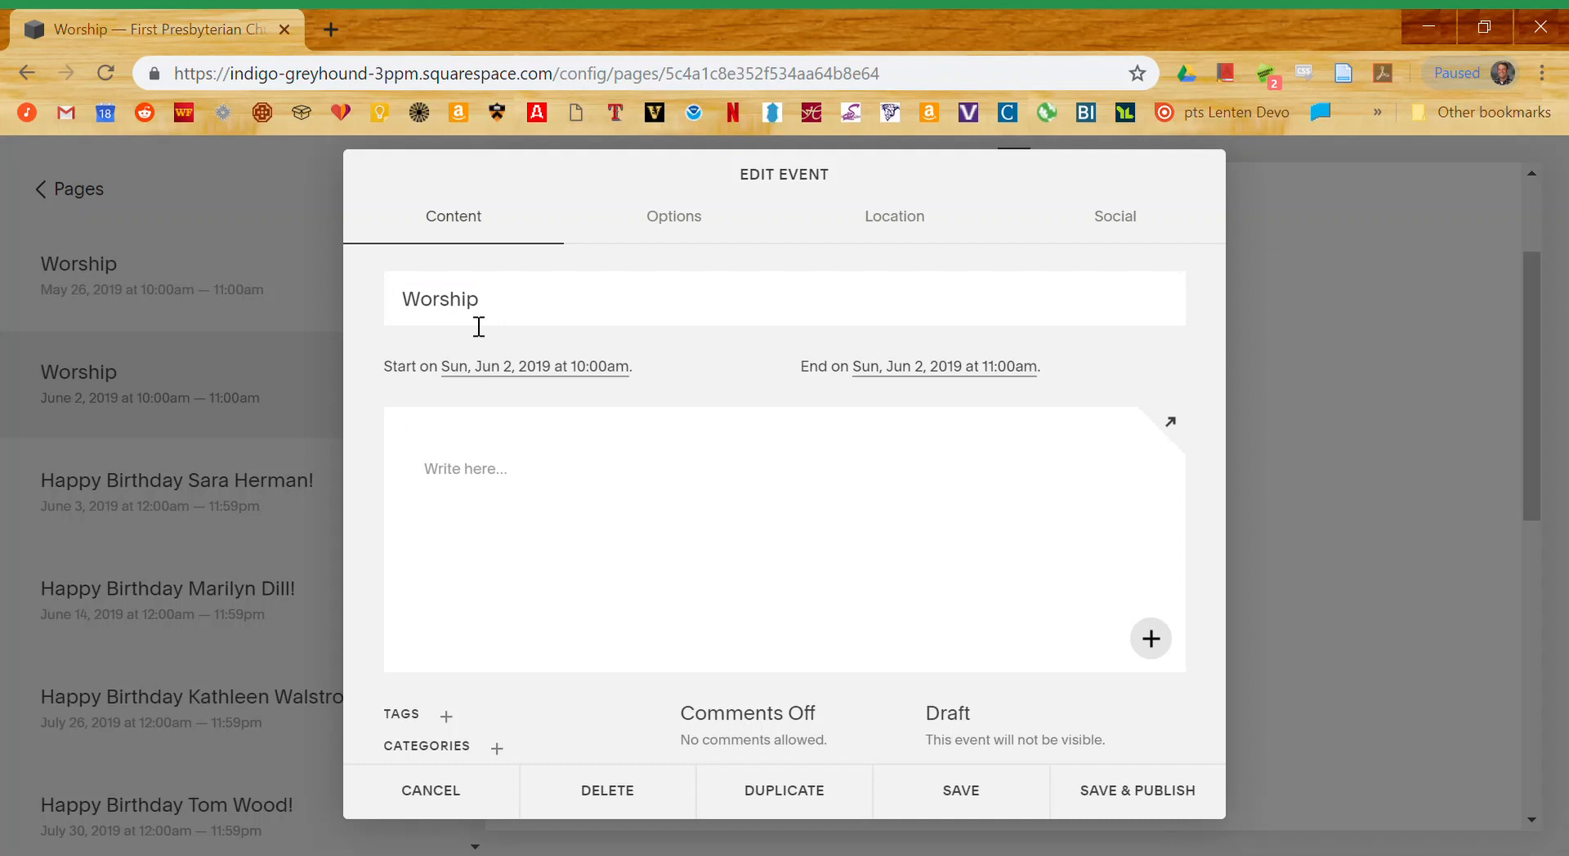
- Set the duplicated Worship event's start date to Sunday, June 9, 2019
click(486, 367)
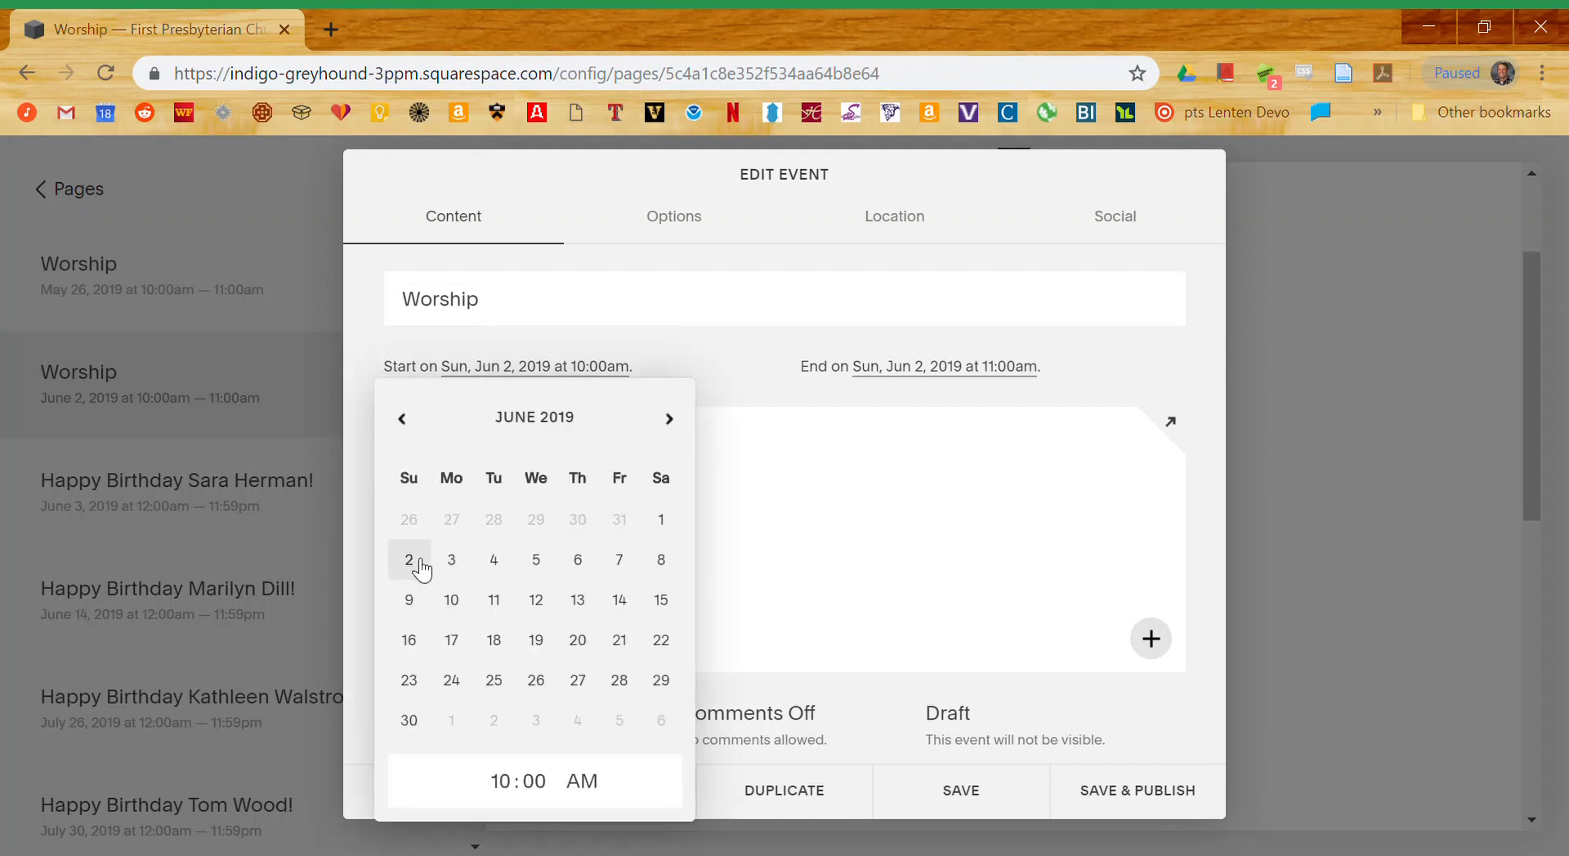
click(425, 605)
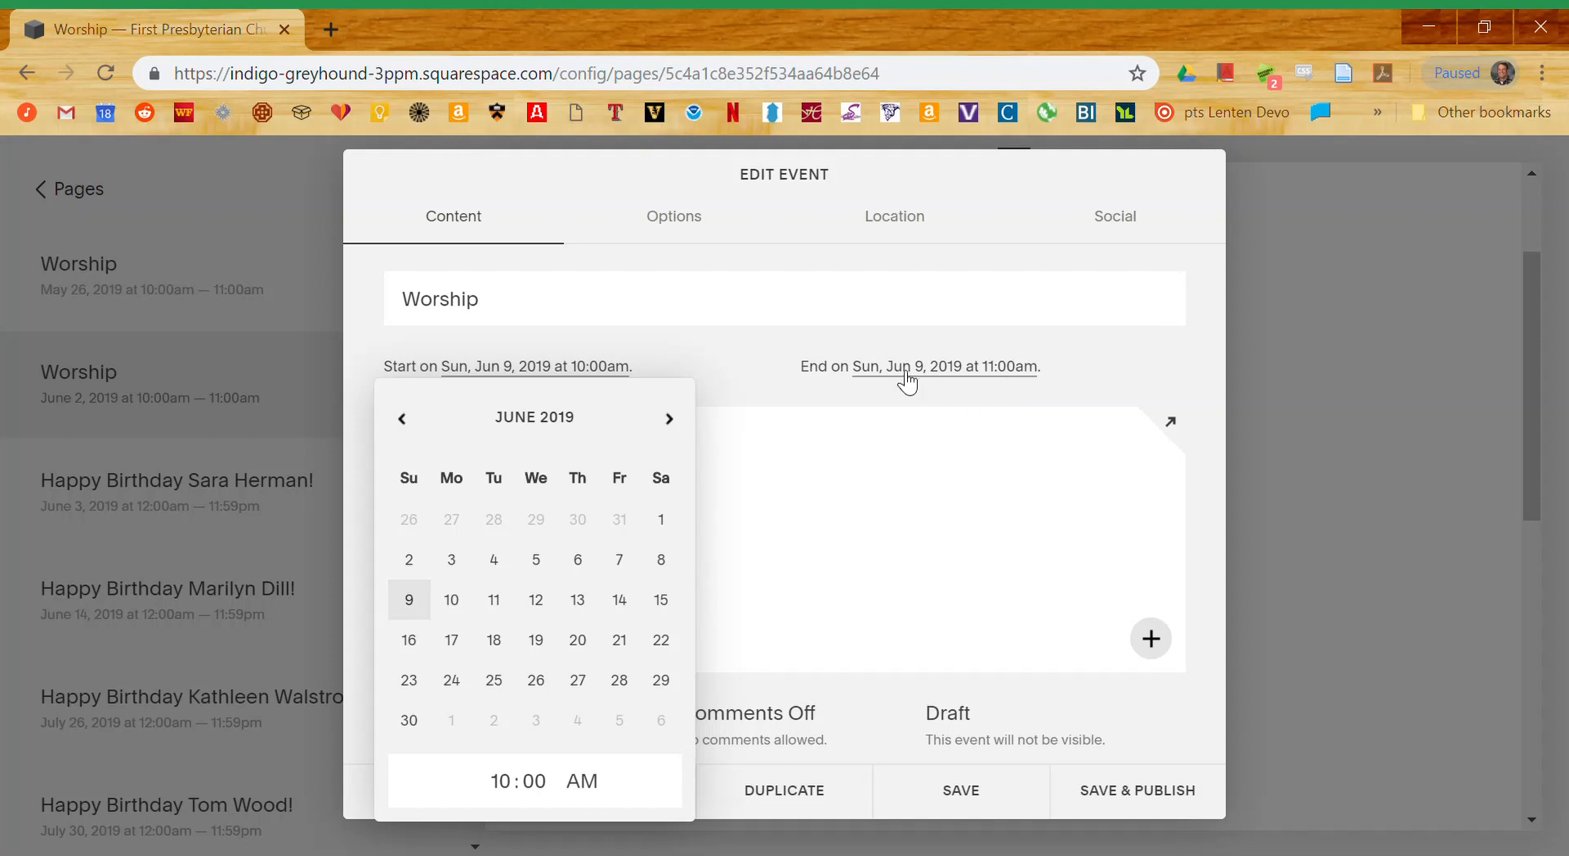
click(891, 556)
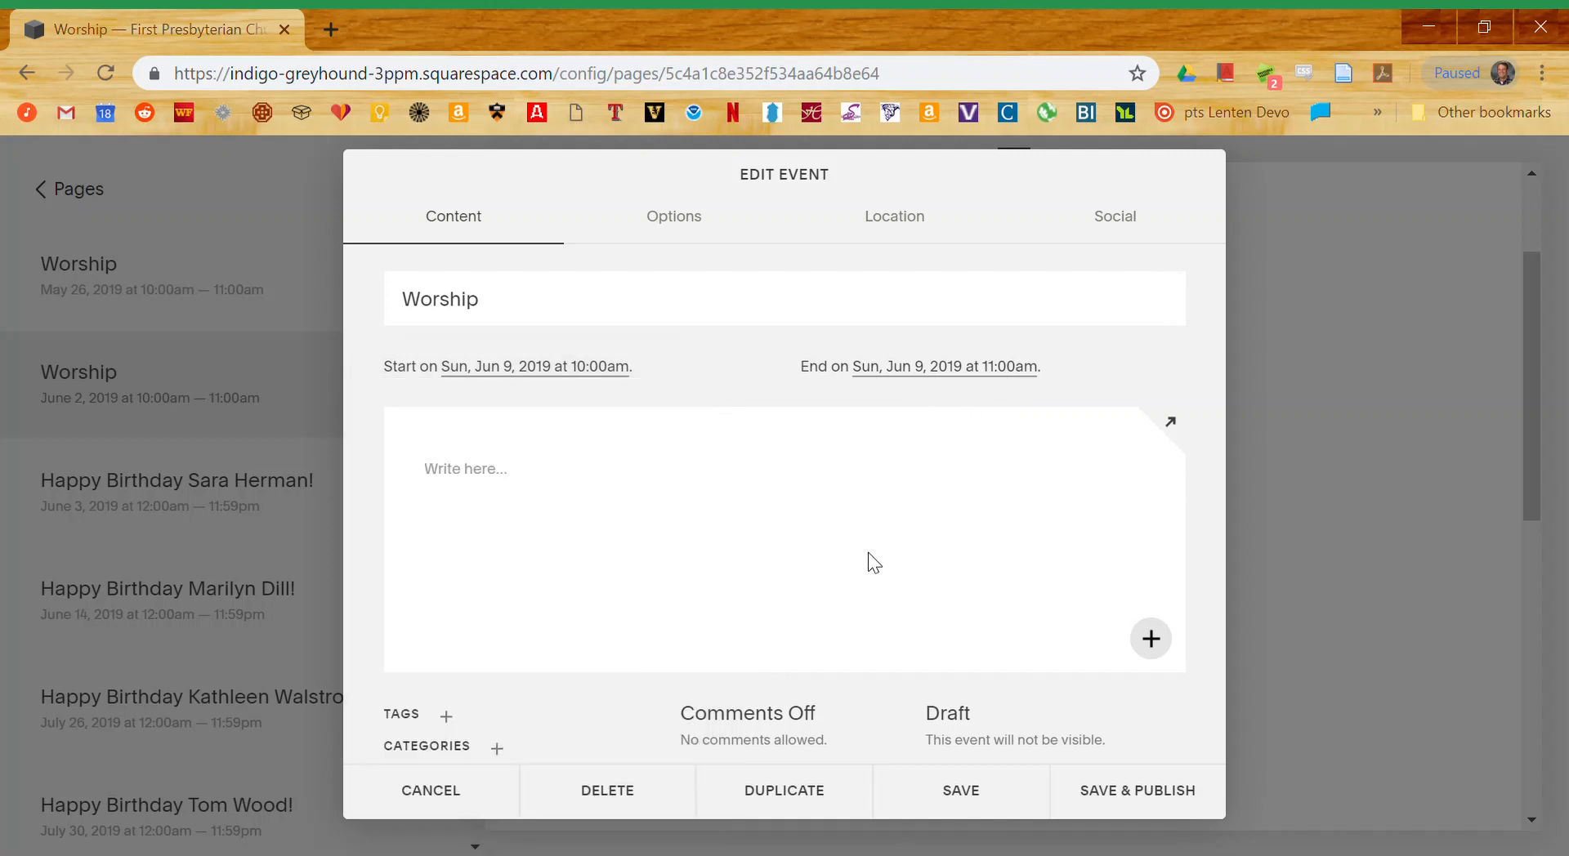
- Review the duplicated event's options, location and content settings, and save and publish it
click(701, 225)
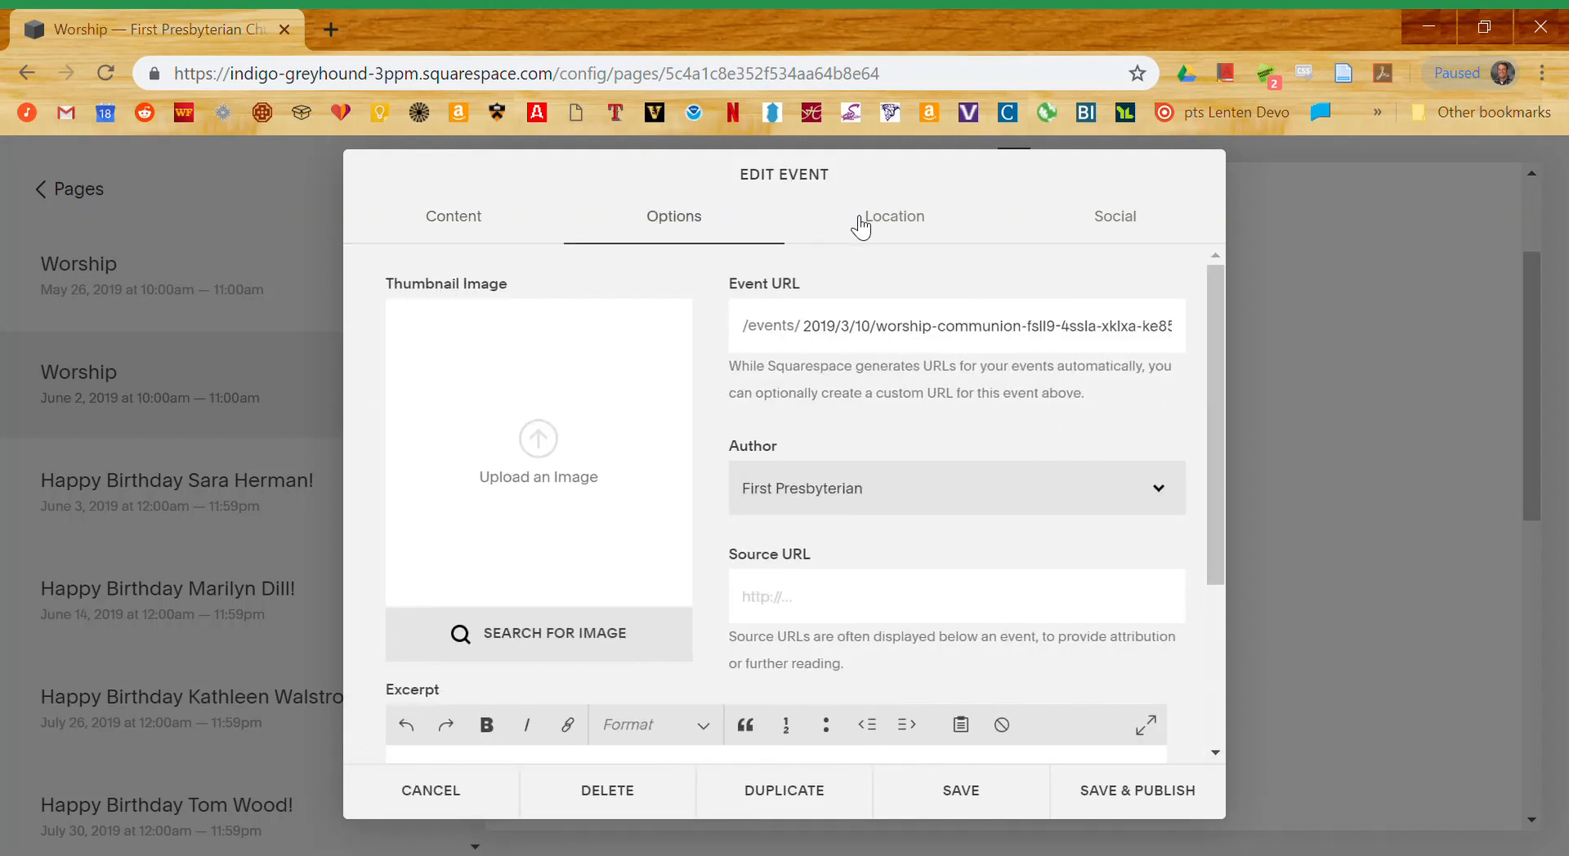
click(864, 229)
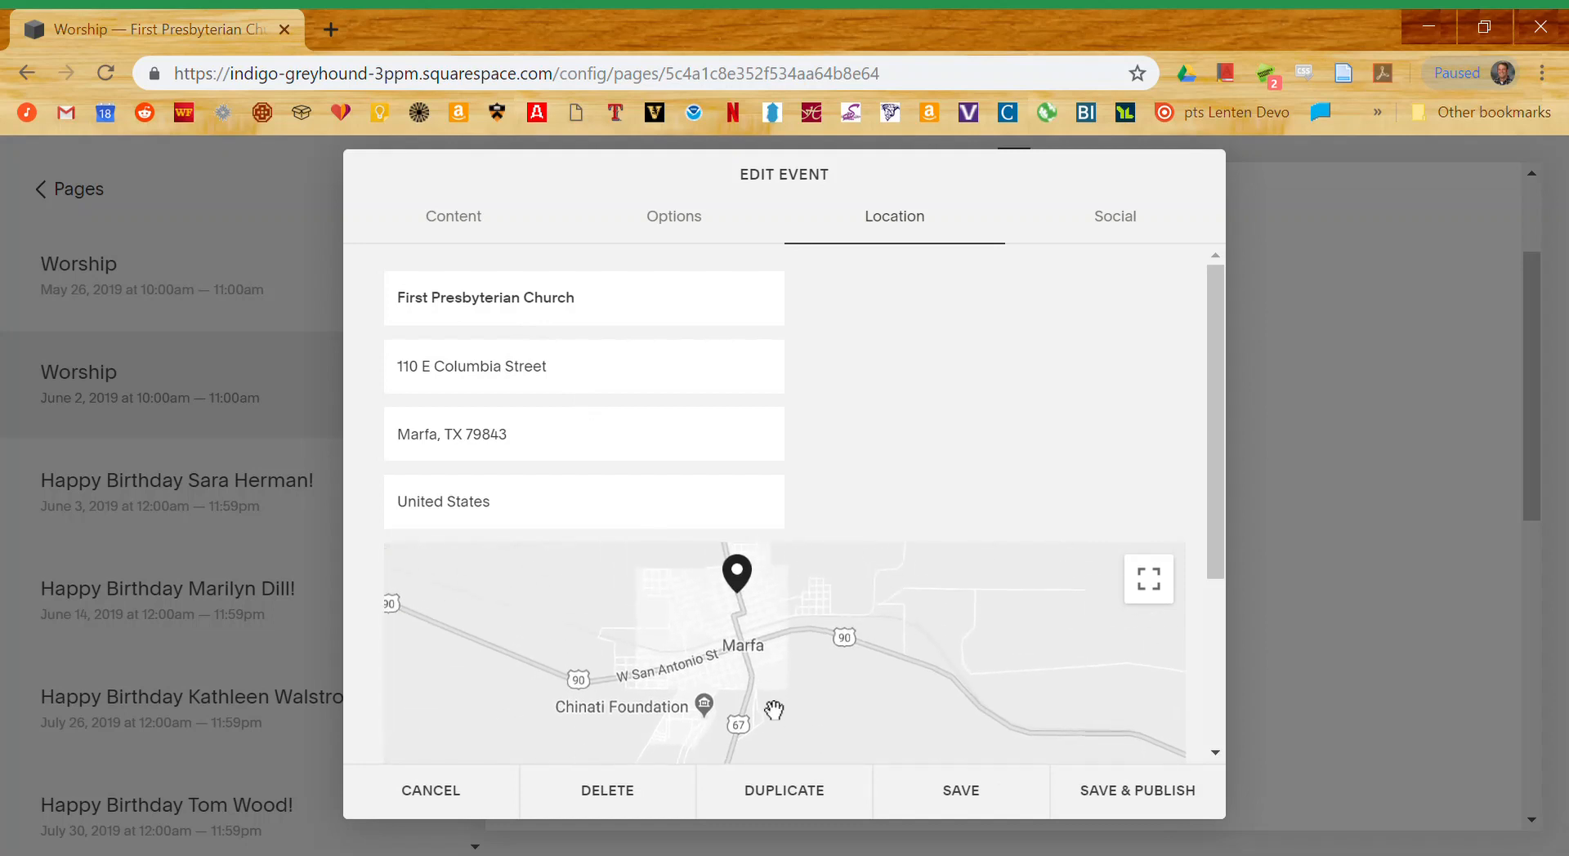
drag(762, 668, 824, 680)
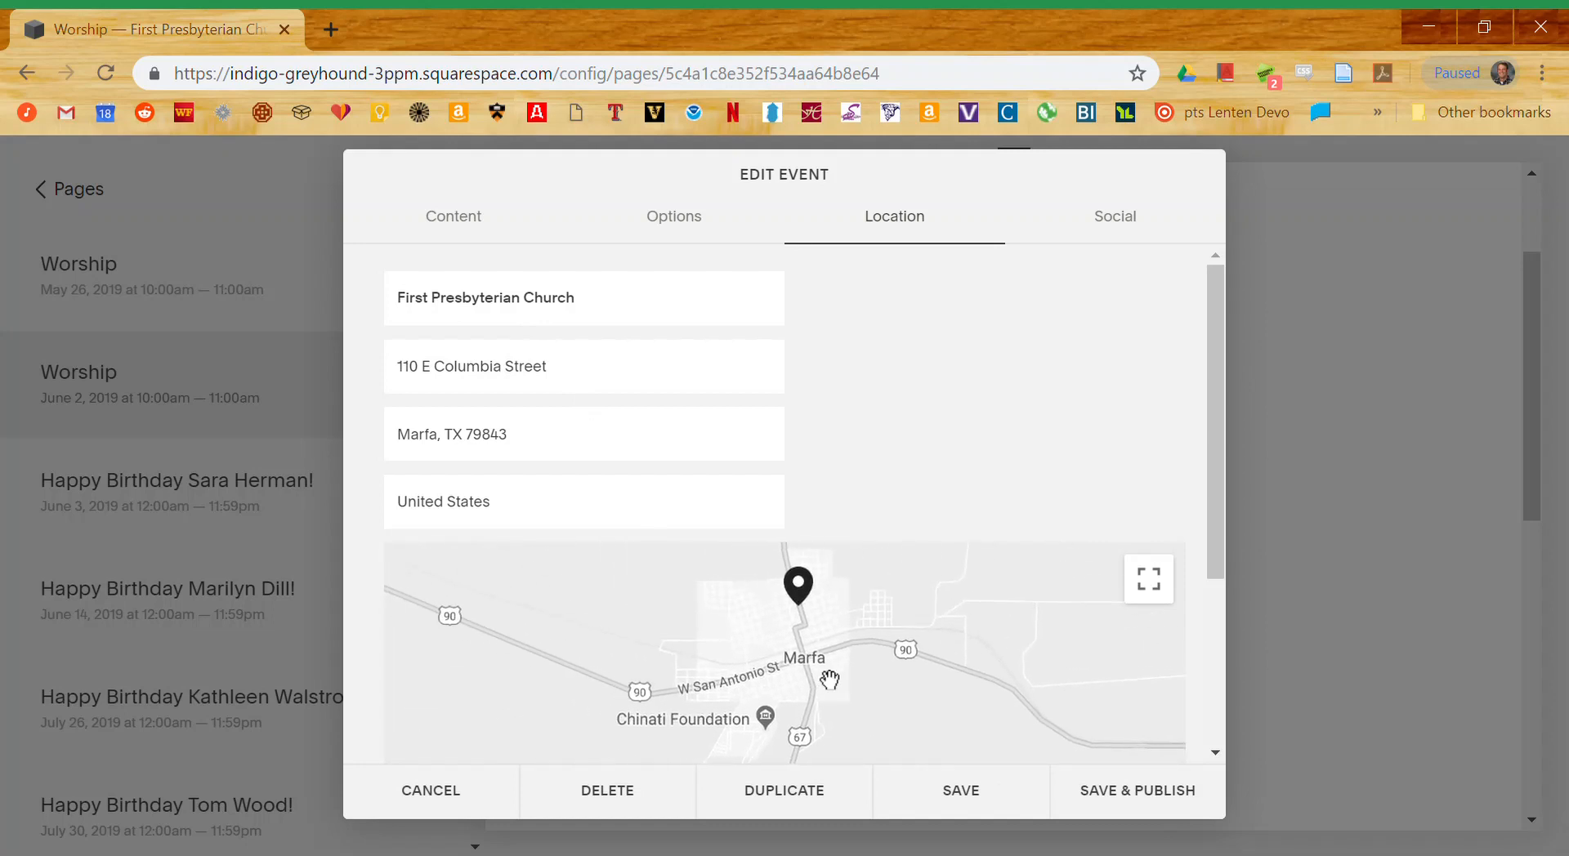
click(483, 219)
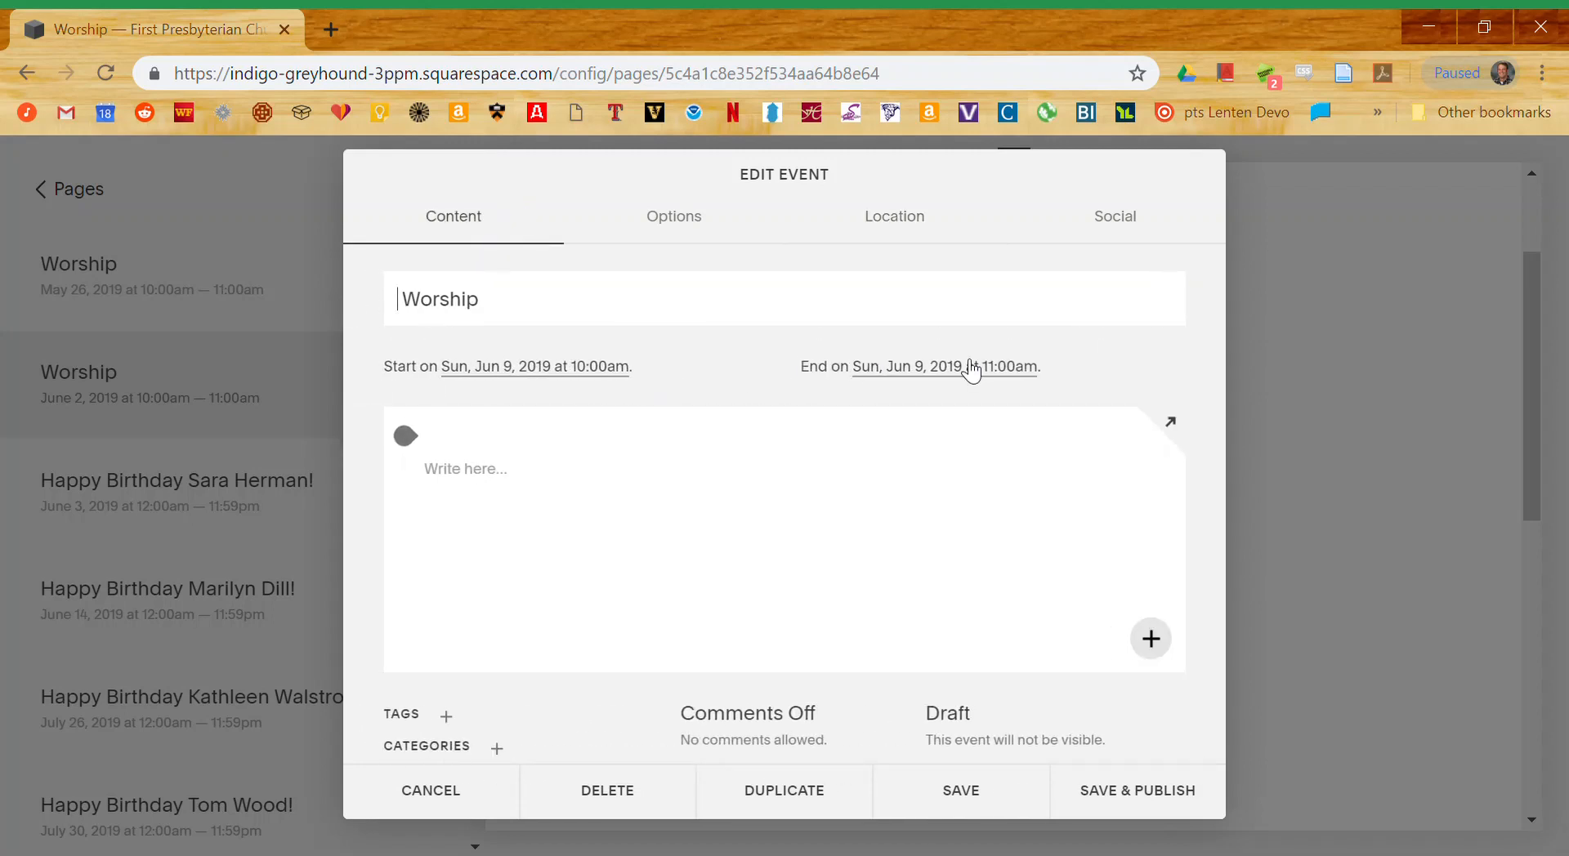
click(1127, 817)
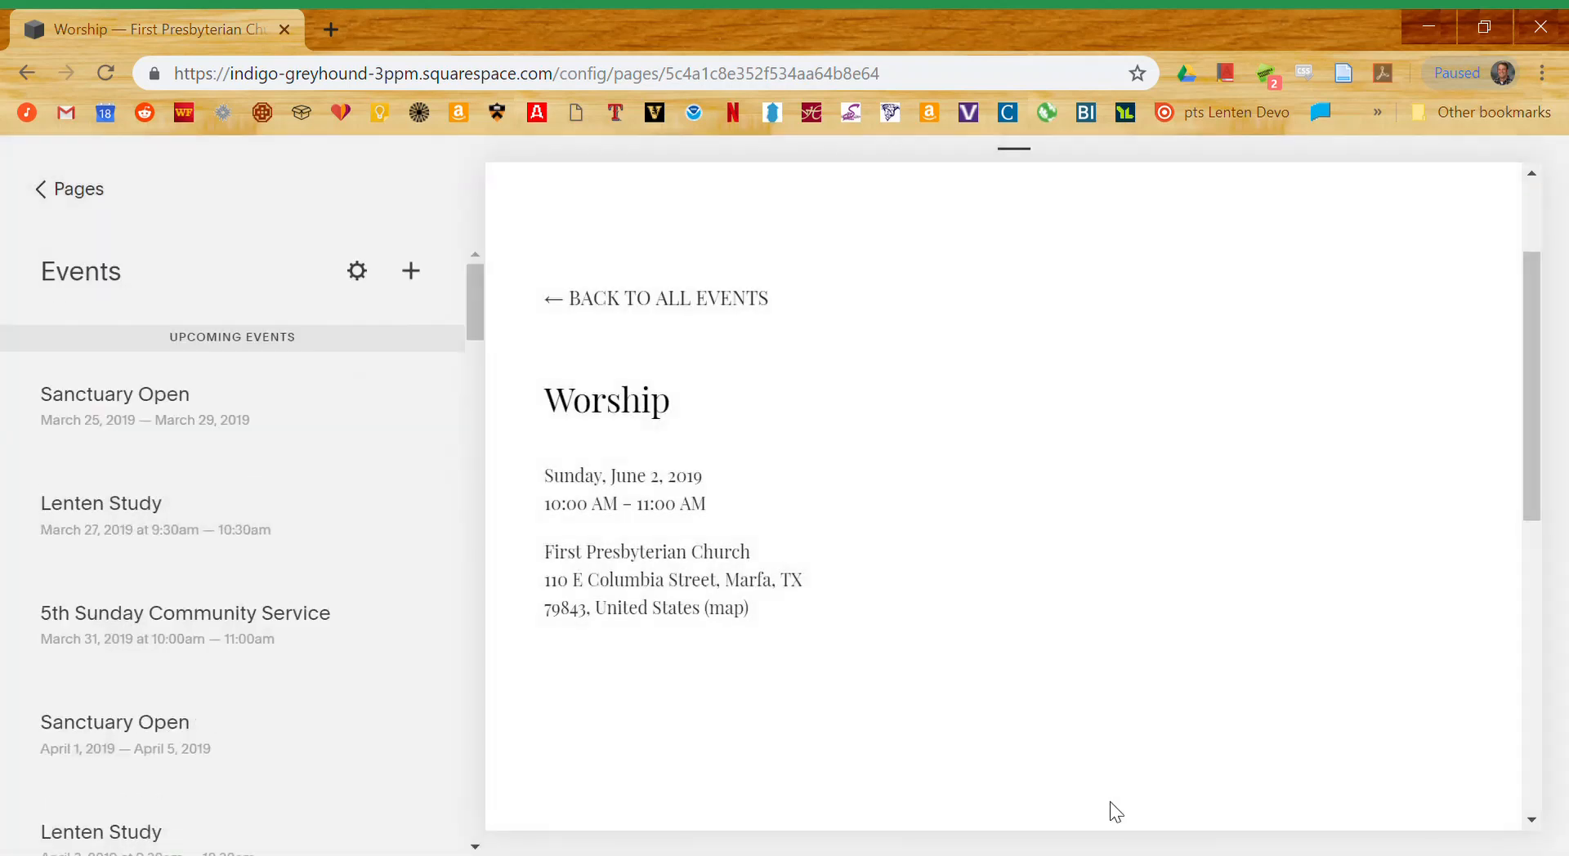
- Go back to all events and compare the Worship entries for June 2 and June 9 on the June 2019 calendar
click(558, 300)
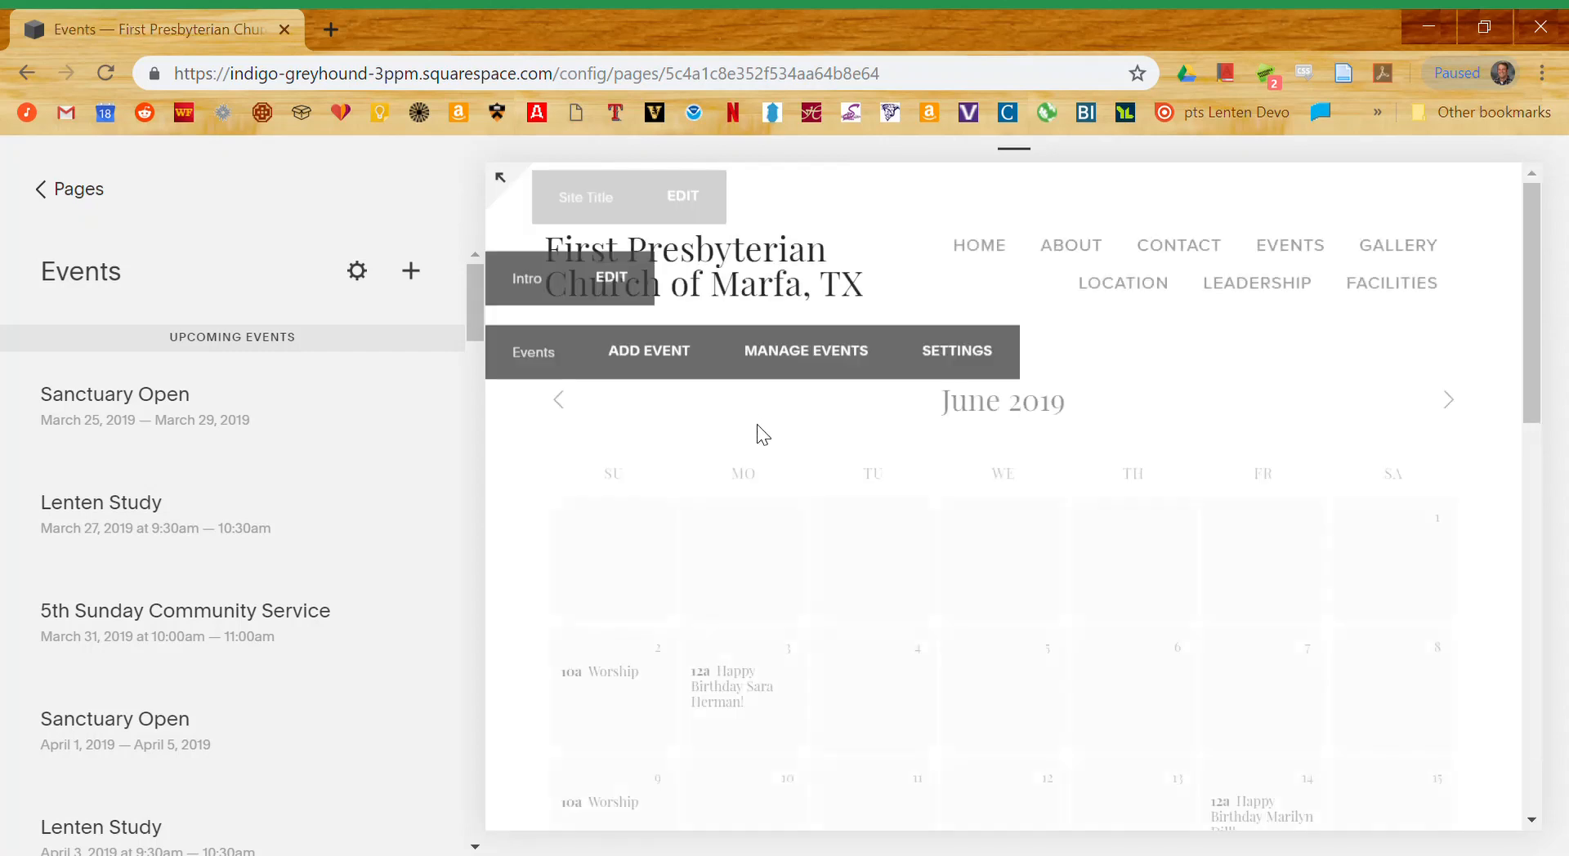
scroll(935, 714, down, 5)
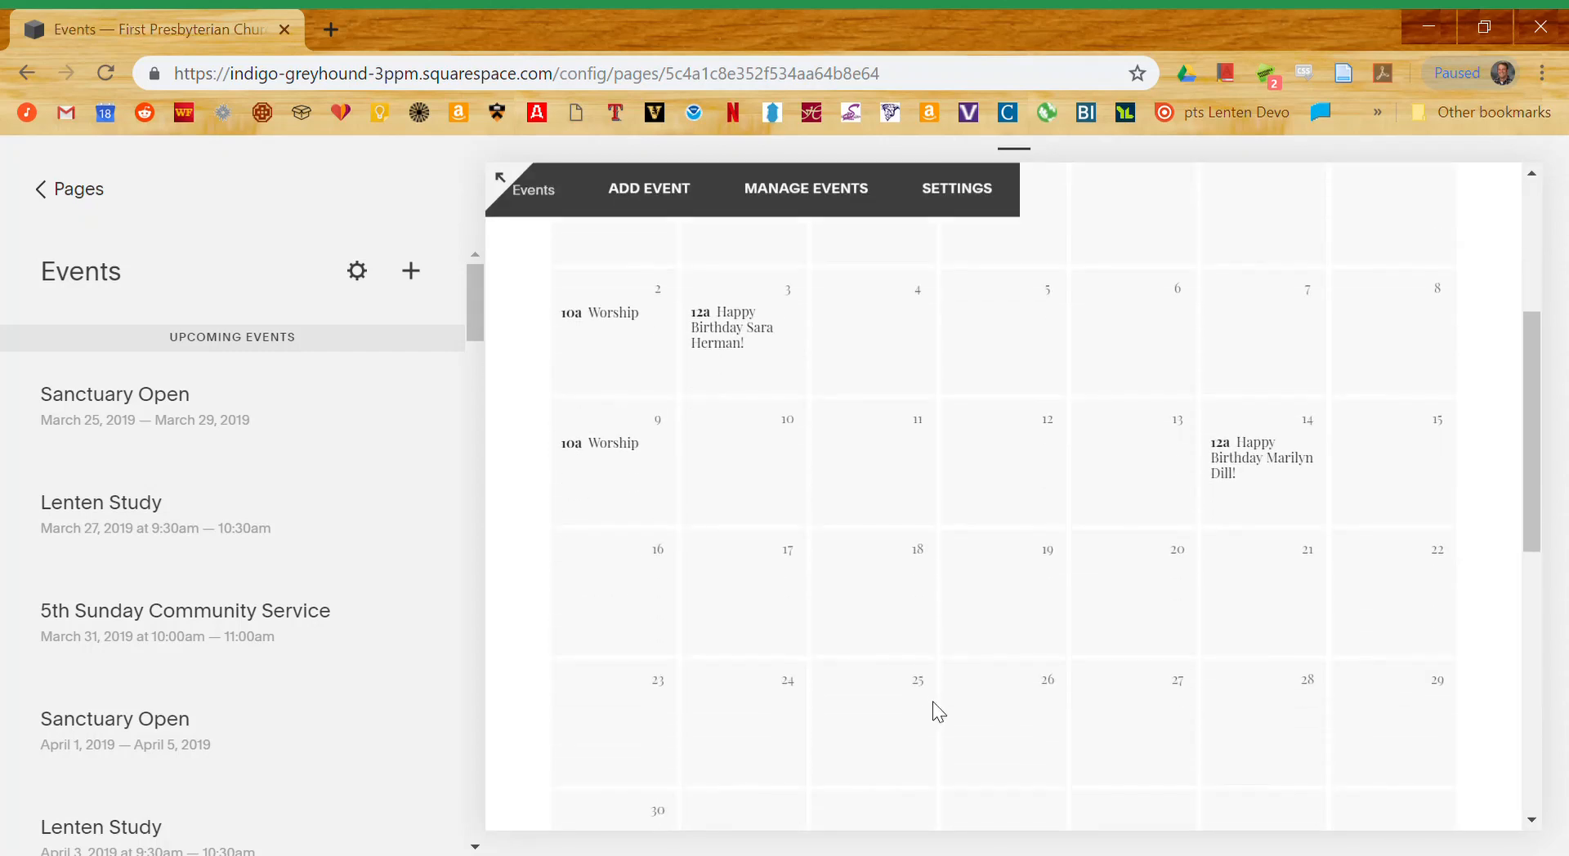
scroll(936, 713, up, 2)
mouse_move(576, 513)
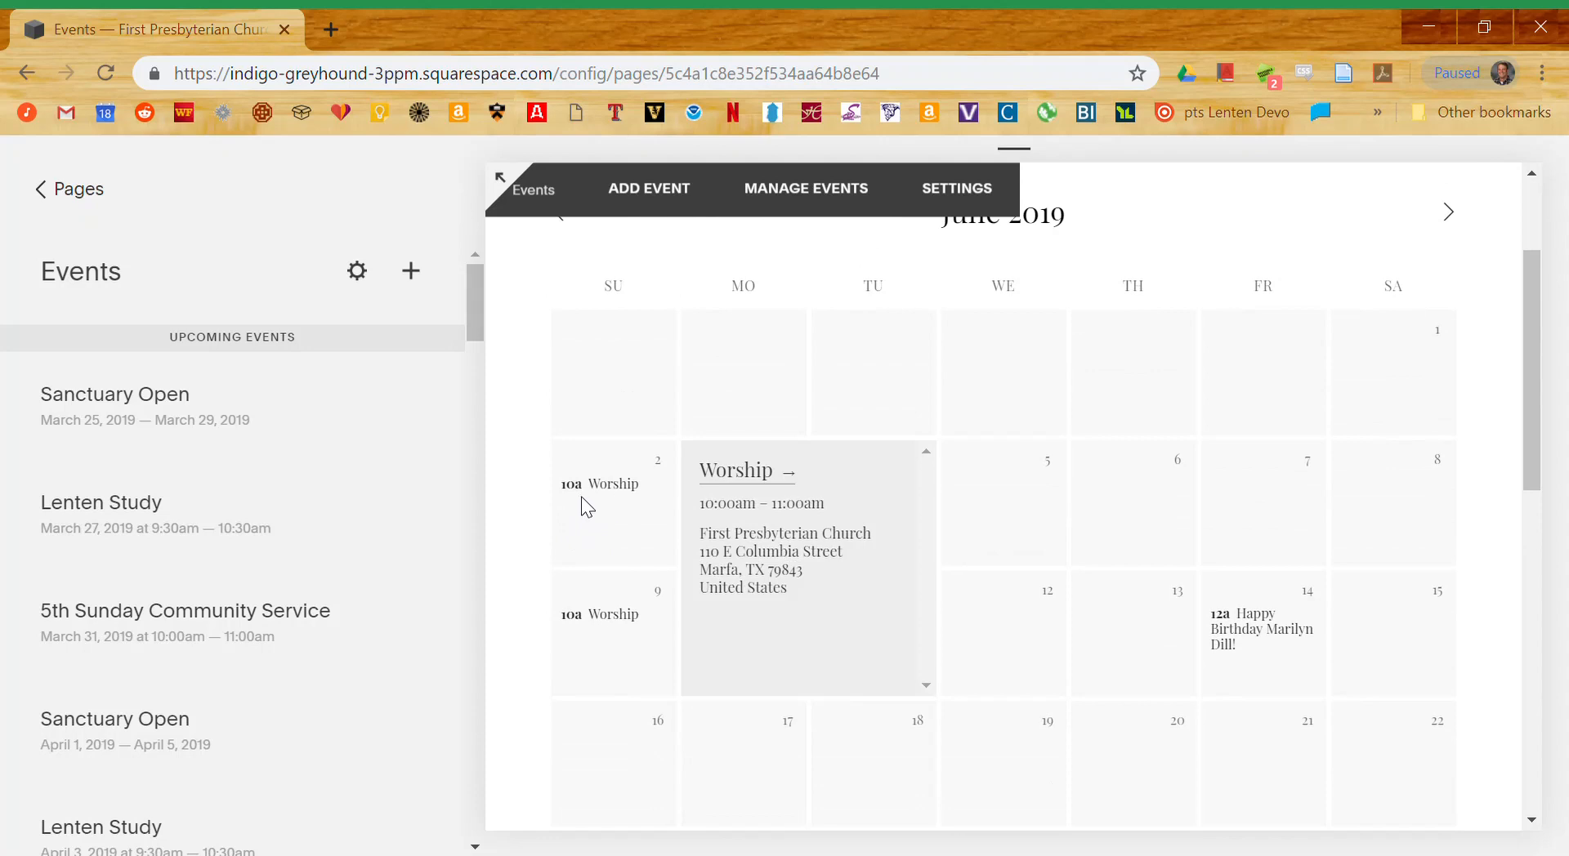
mouse_move(579, 630)
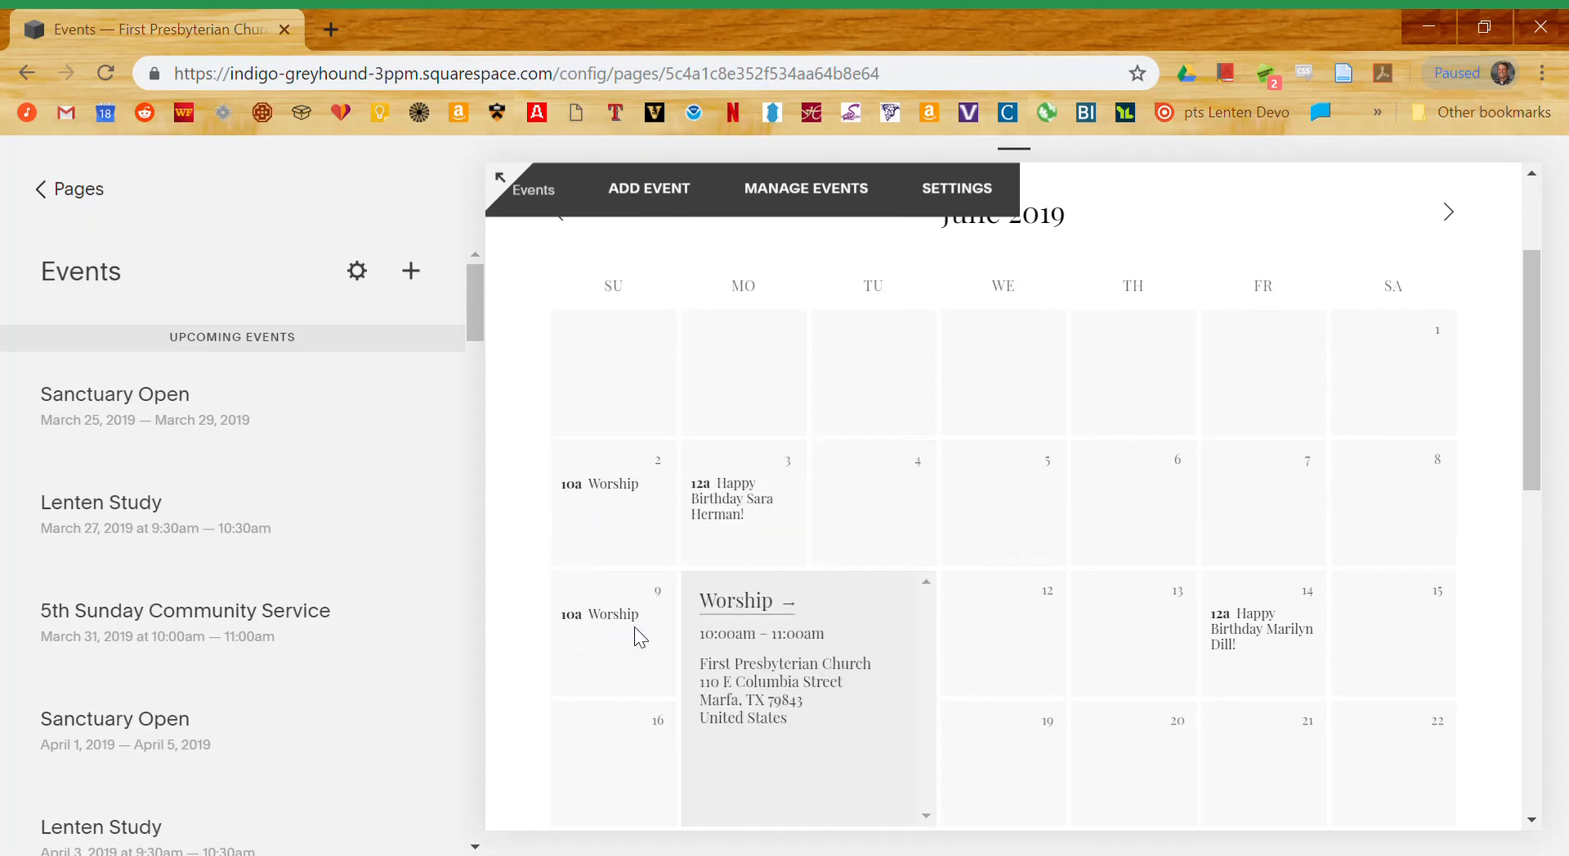
mouse_move(620, 477)
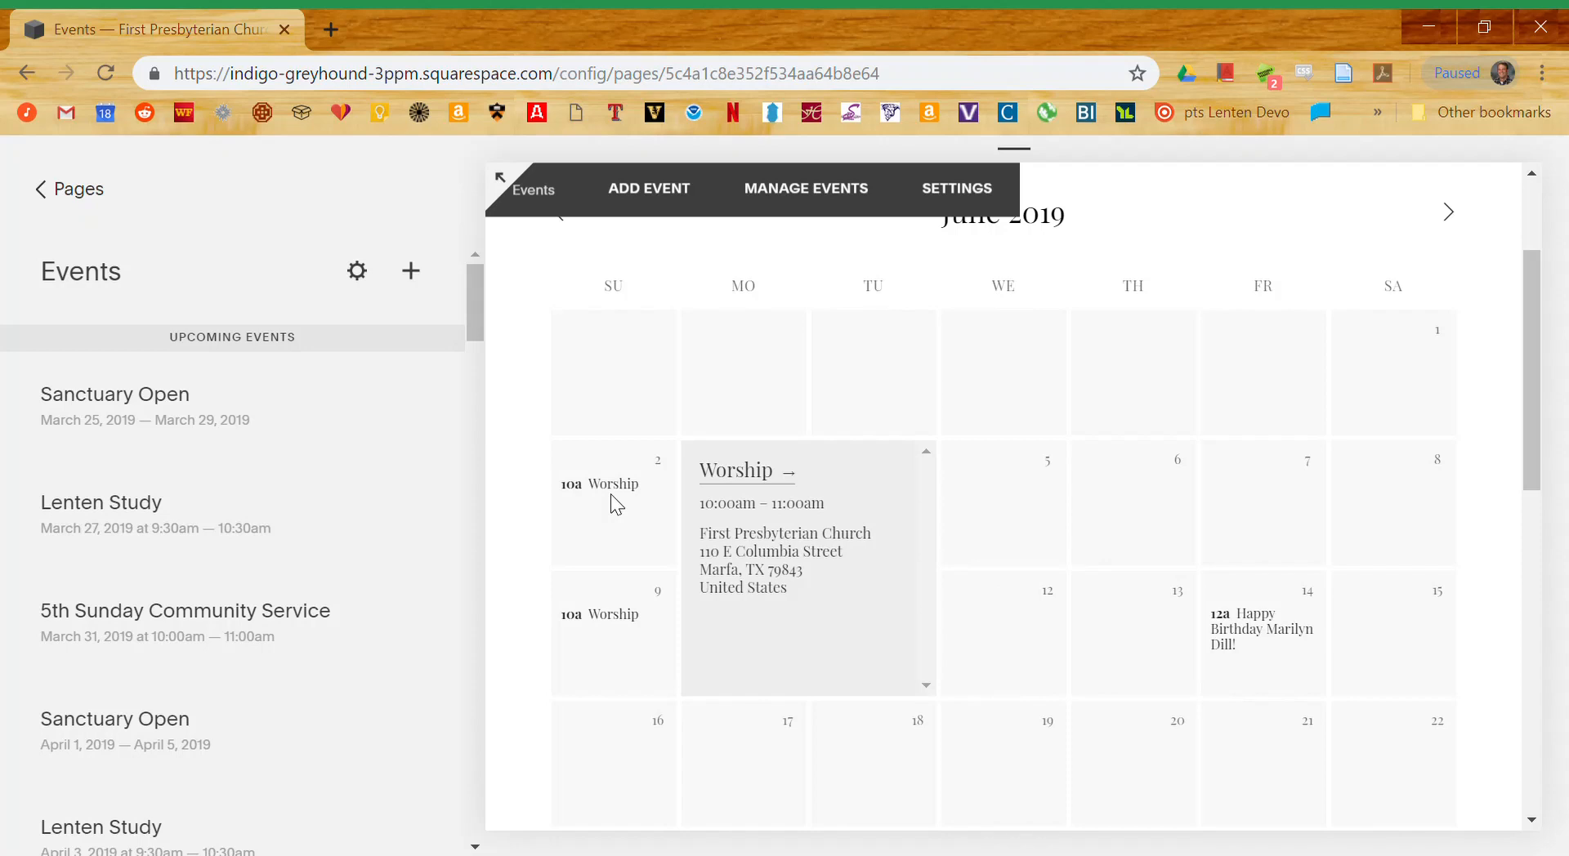
mouse_move(624, 617)
mouse_move(625, 506)
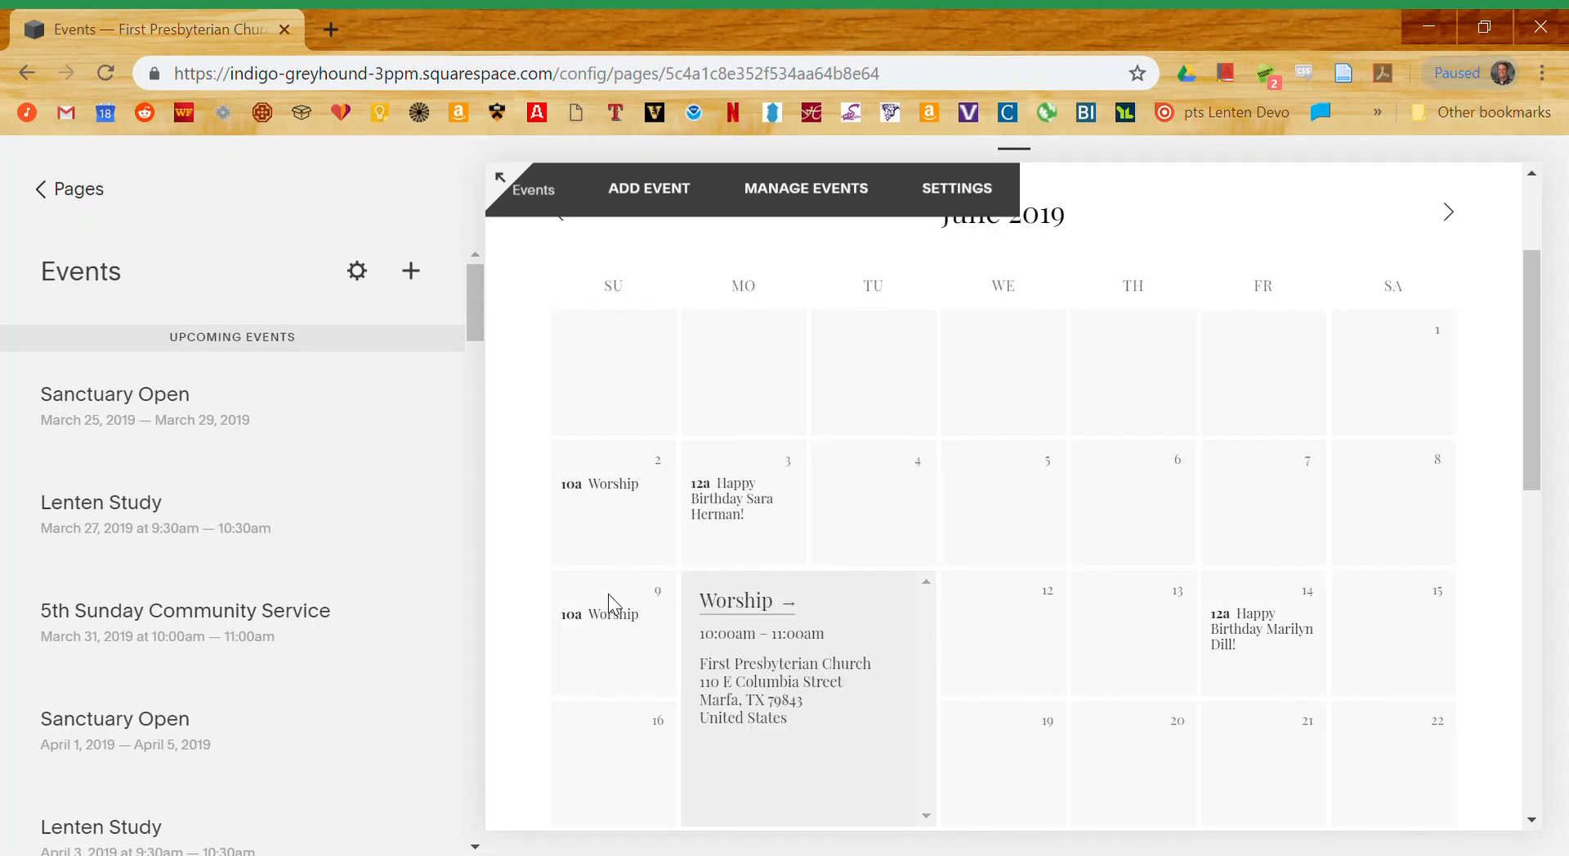
- Preview the June 2019 events calendar in full-window view and look through its entries
click(503, 186)
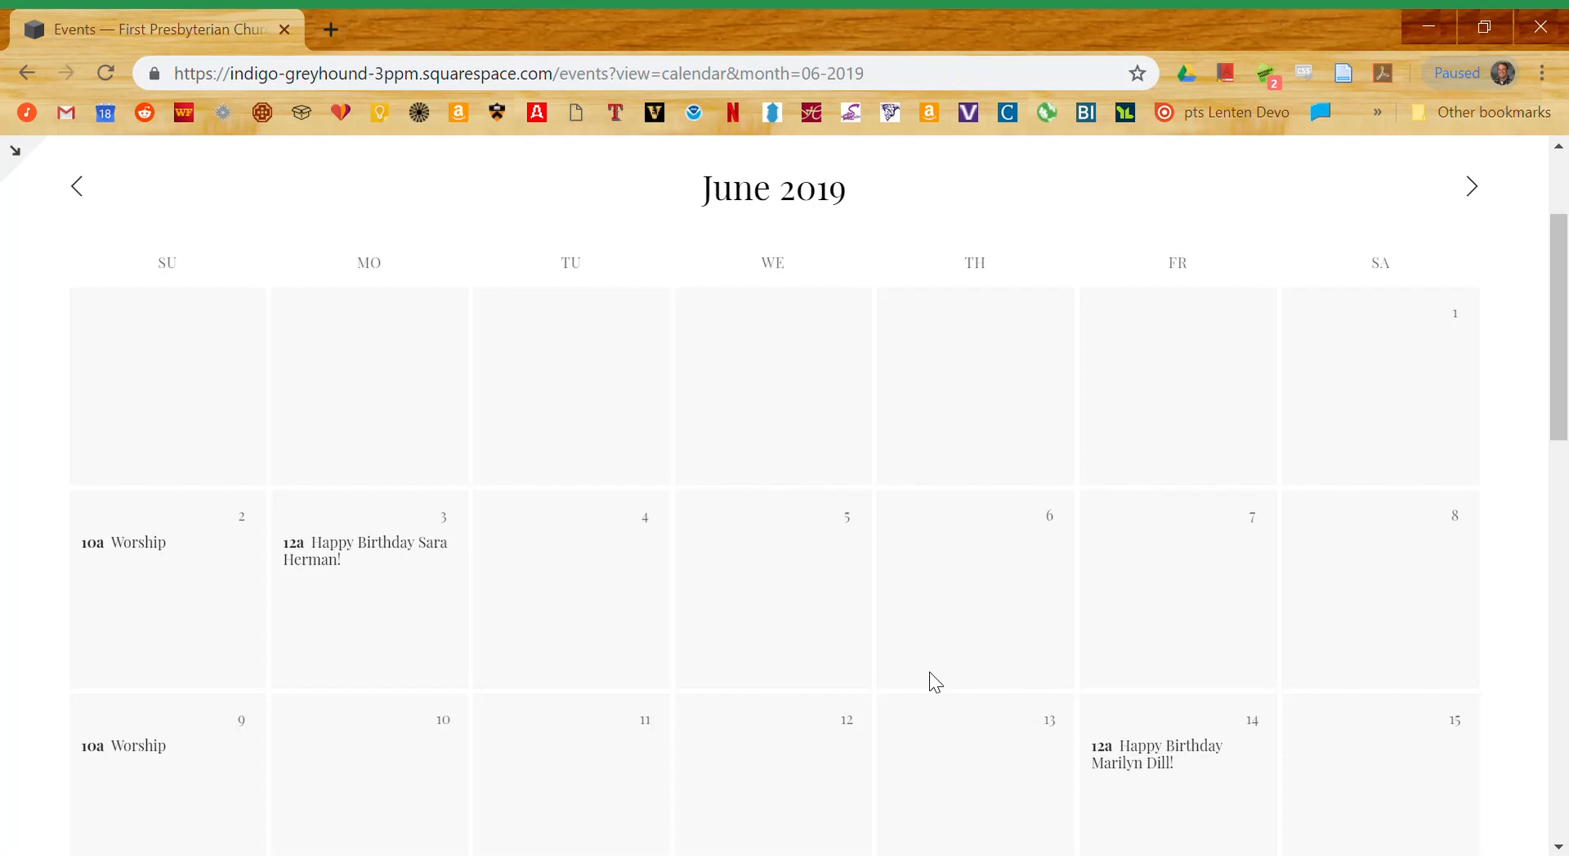
scroll(929, 678, down, 3)
scroll(890, 532, up, 5)
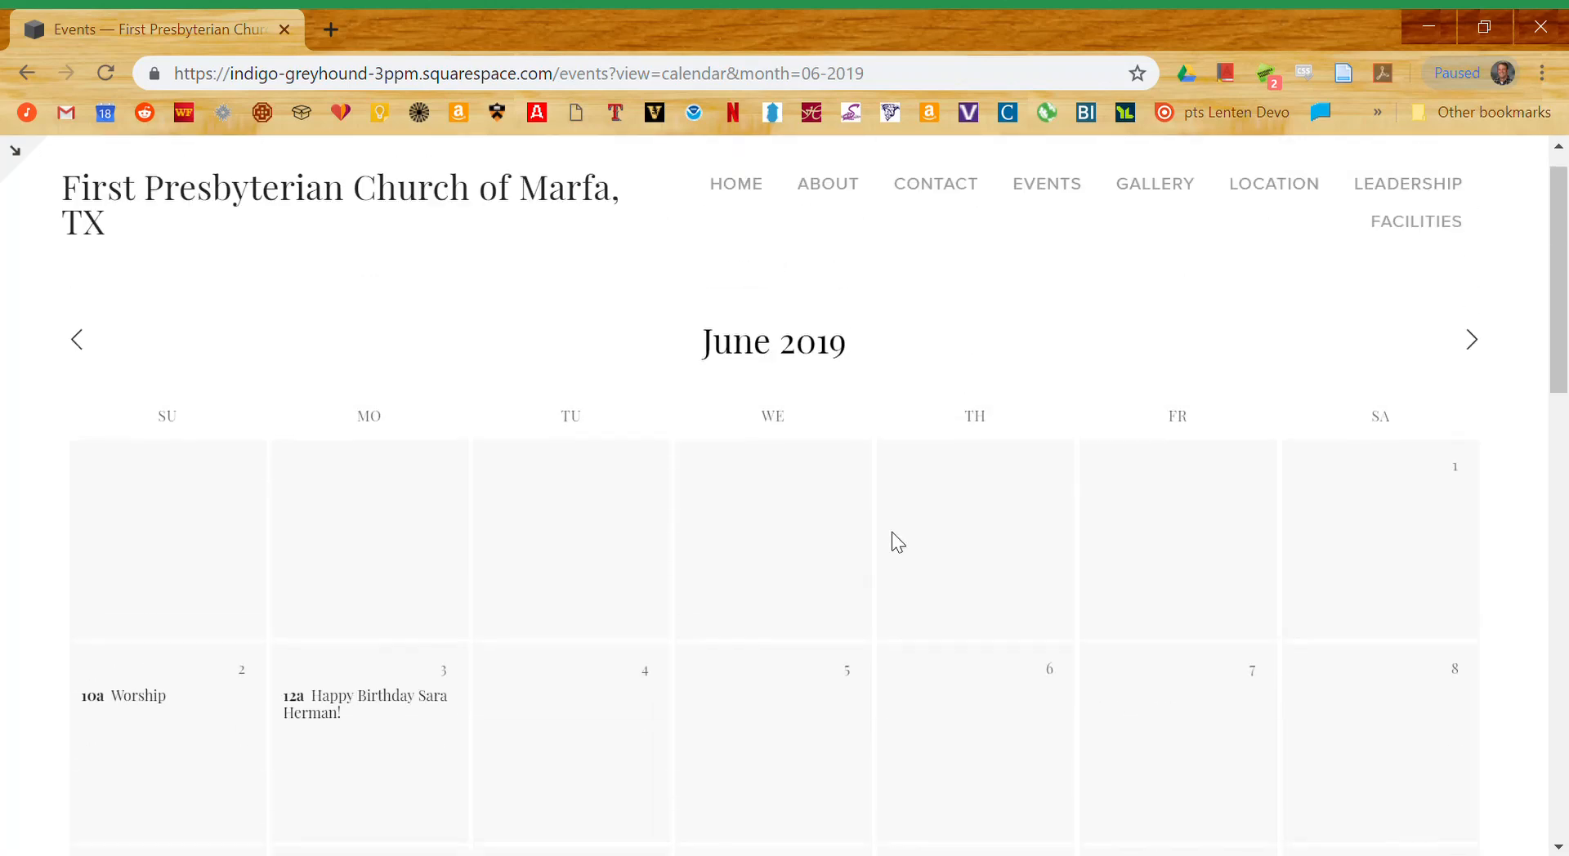
scroll(891, 532, down, 3)
scroll(891, 532, up, 2)
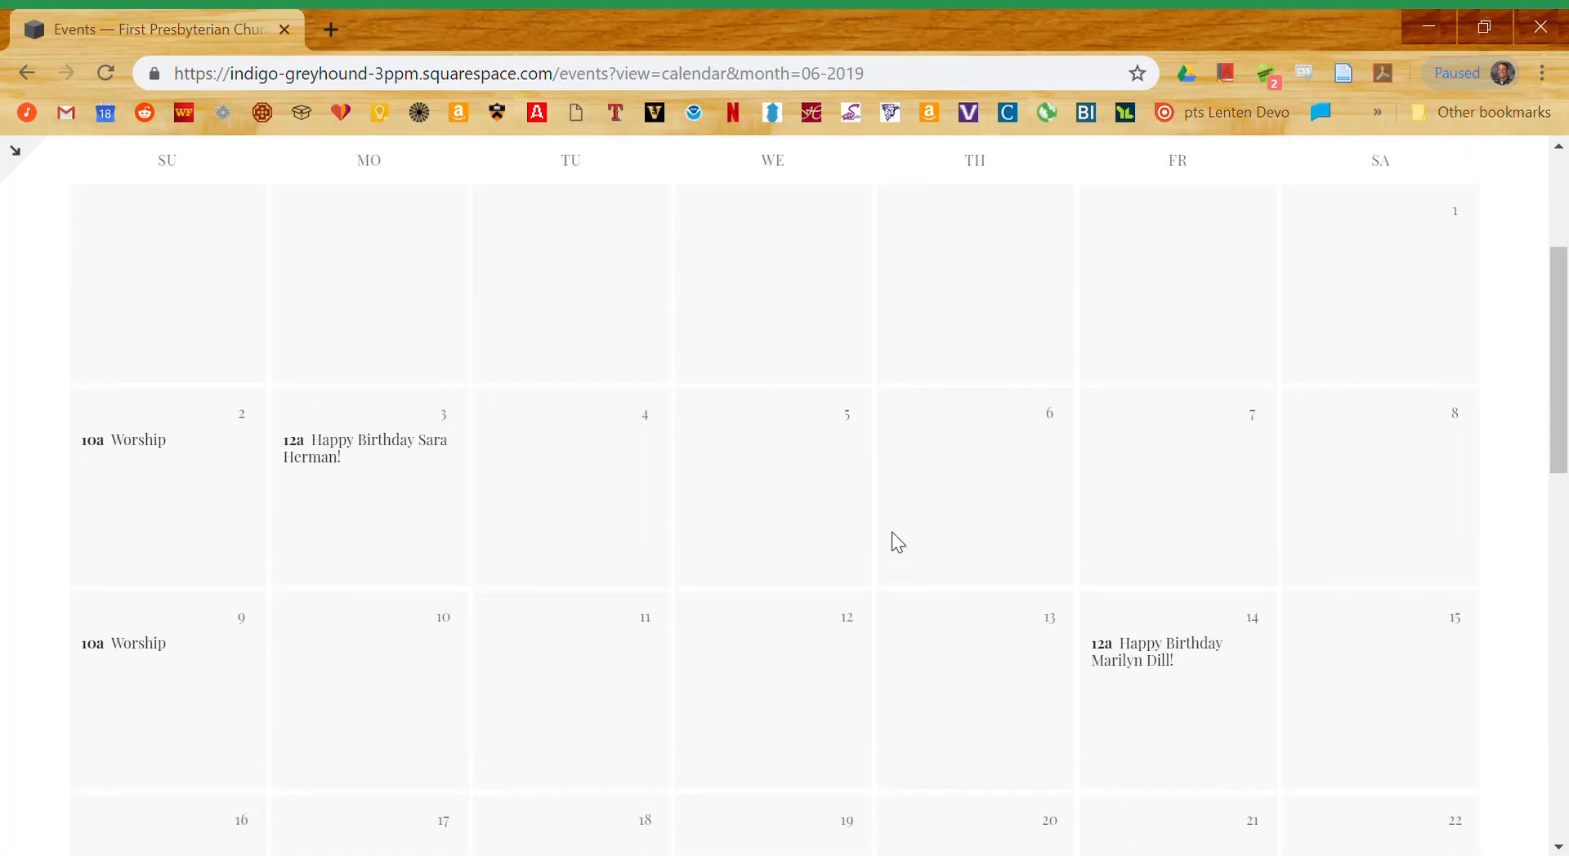